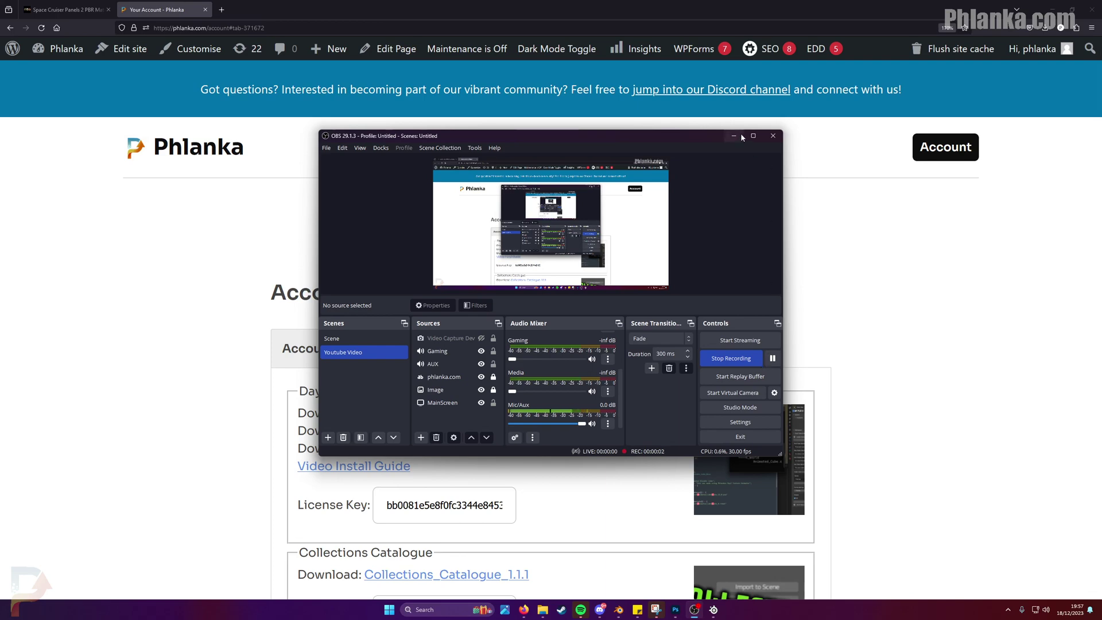
Minimize OBS and scroll the Phlanka.com account page to the DayZ Texture Pack download links.
left_click(734, 136)
scroll(736, 201, "down", 20)
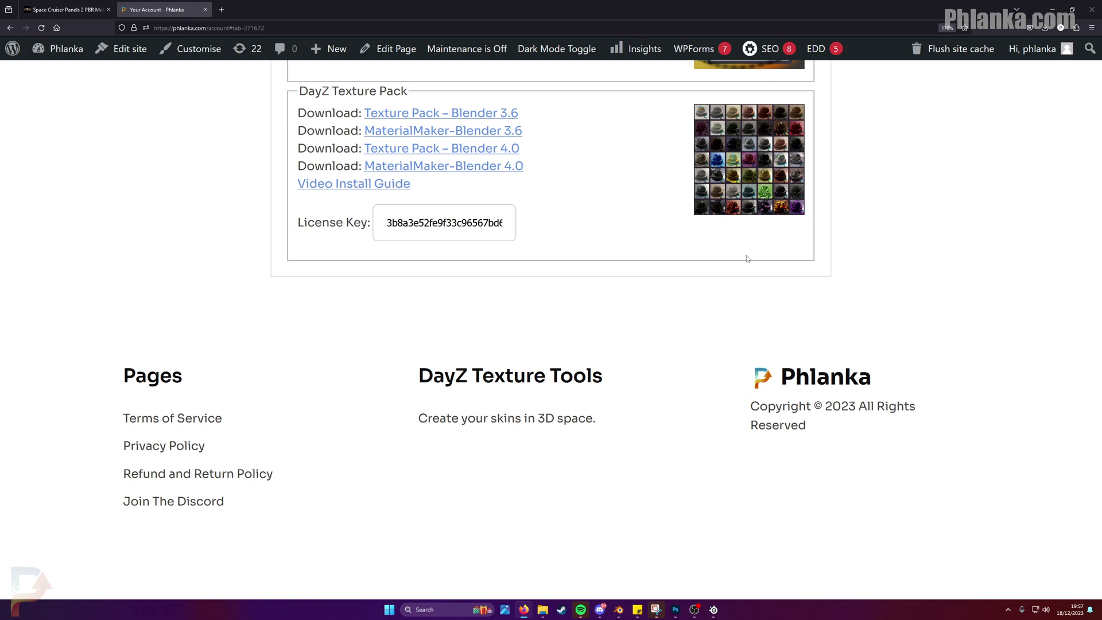
scroll(742, 258, "up", 2)
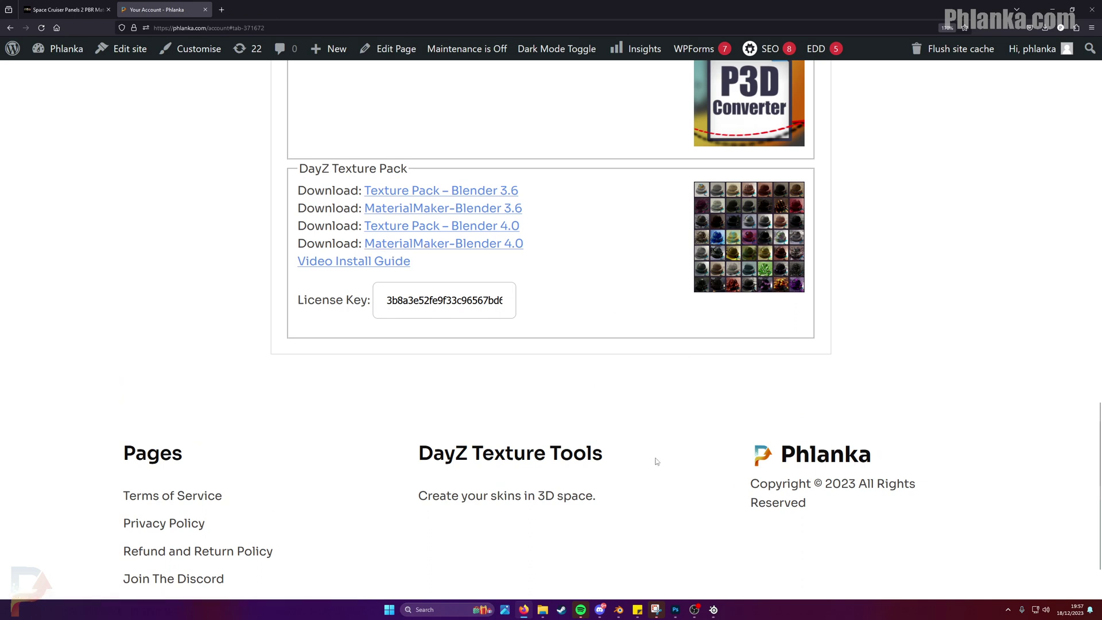
mouse_move(703, 614)
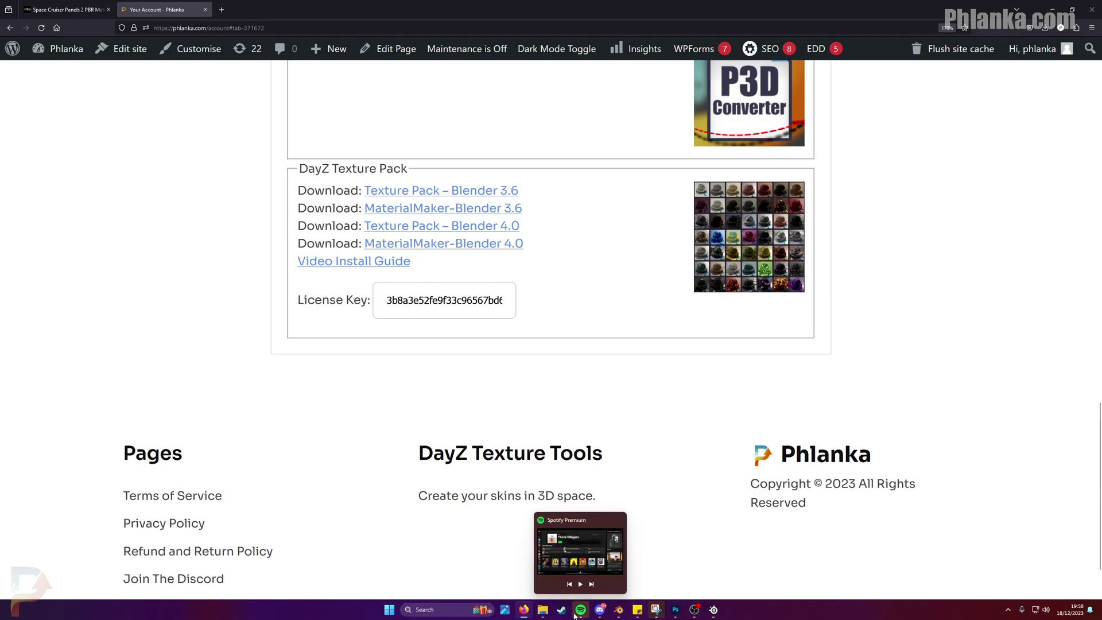
Open the MaterialMaker-Blender-4.0 folder in Downloads and launch MaterialMaker.blend in Blender 4.0.
mouse_move(544, 614)
mouse_move(515, 559)
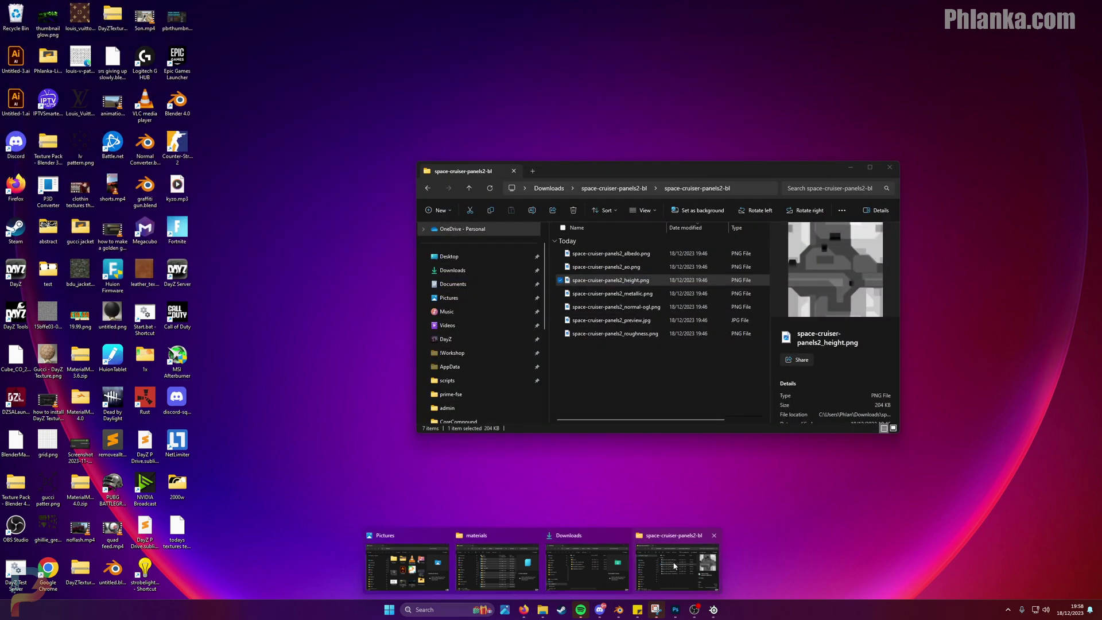
left_click(566, 565)
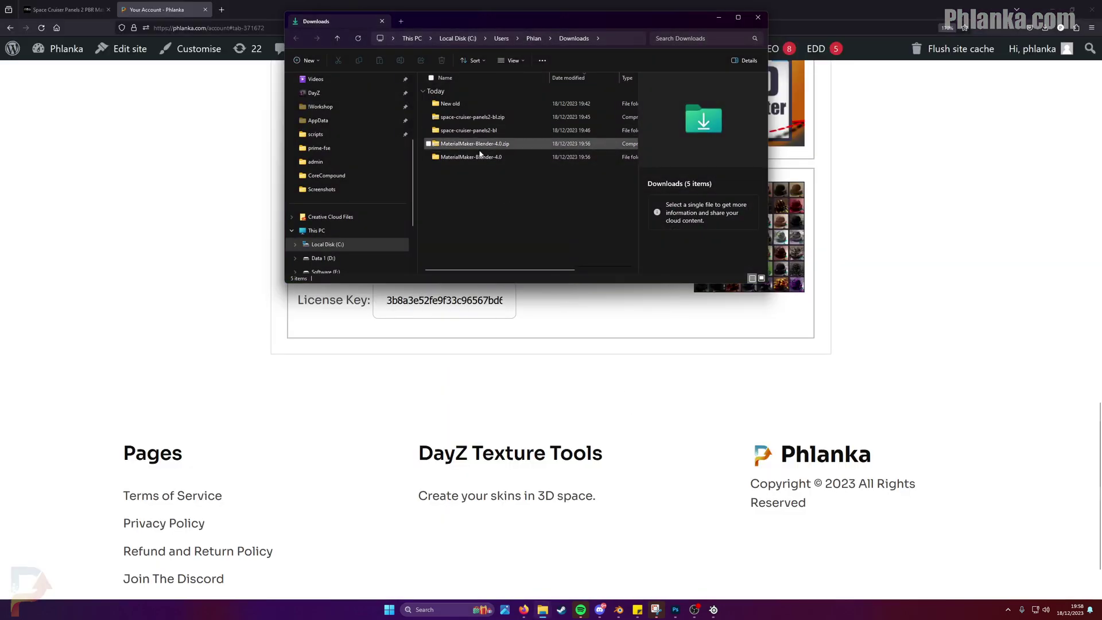
double_click(475, 160)
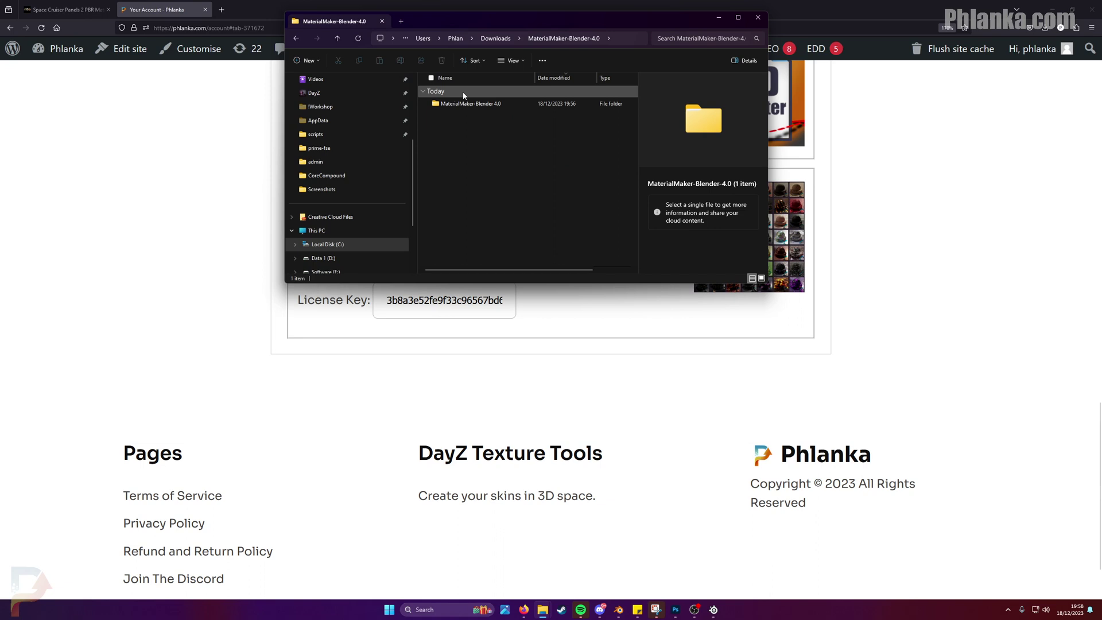
double_click(462, 98)
left_click(517, 108)
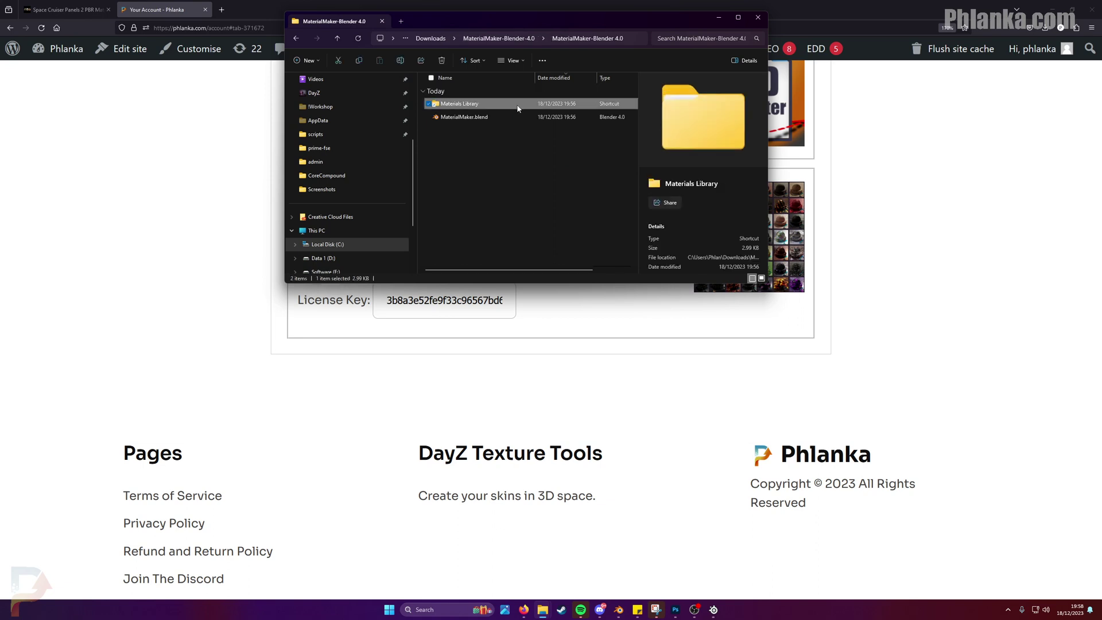
left_click(475, 120)
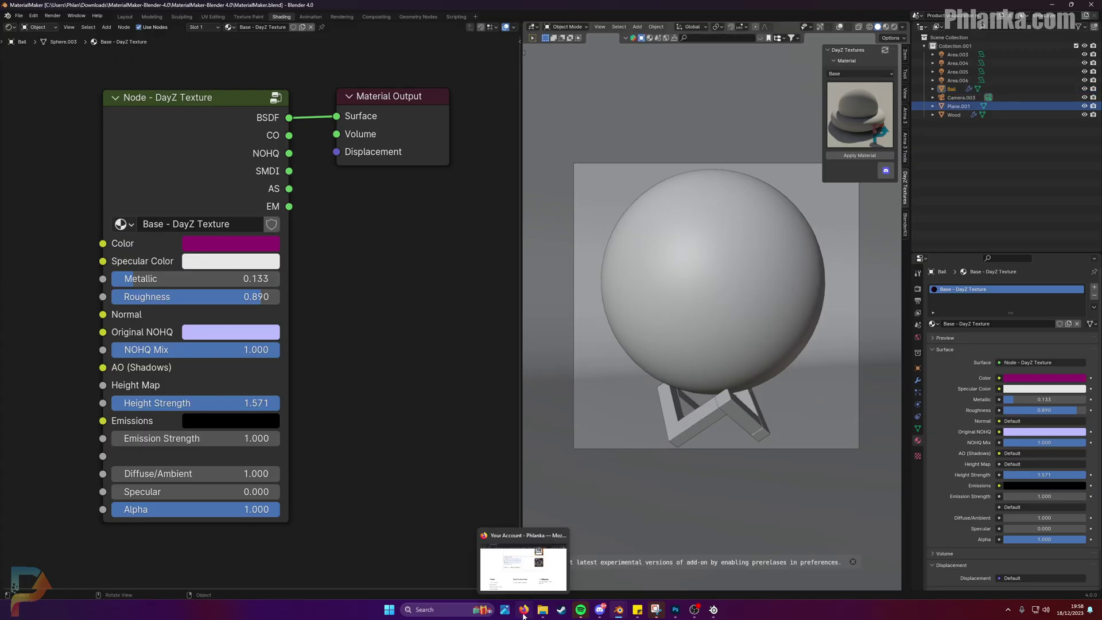
Preview the magenta DayZ Texture ball in Rendered shading, then return to Firefox.
left_click(893, 27)
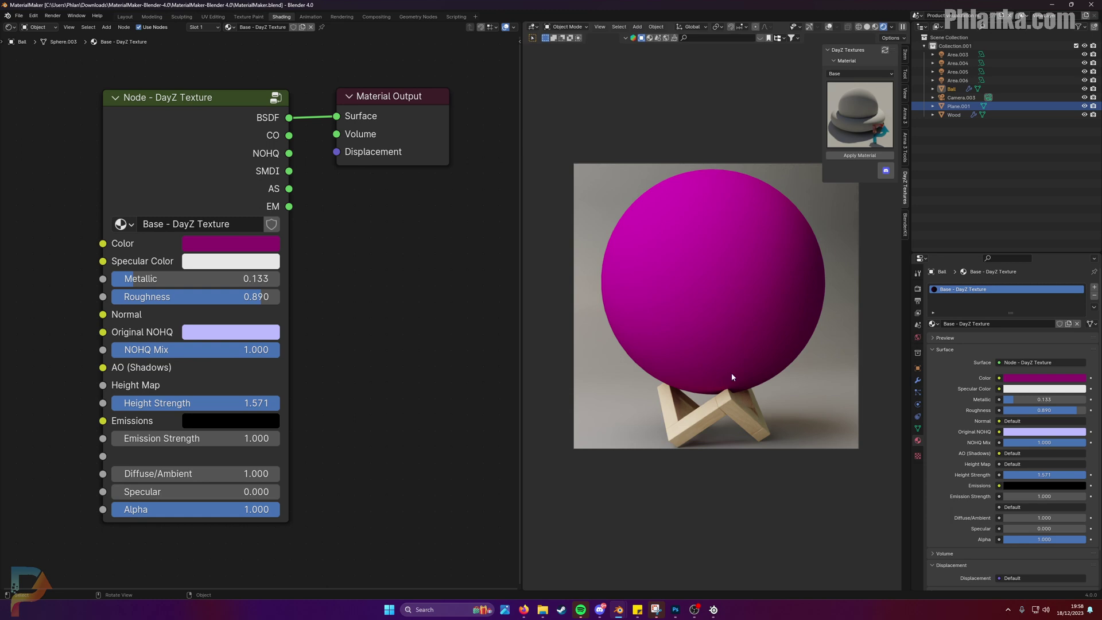
scroll(450, 344, "down", 3)
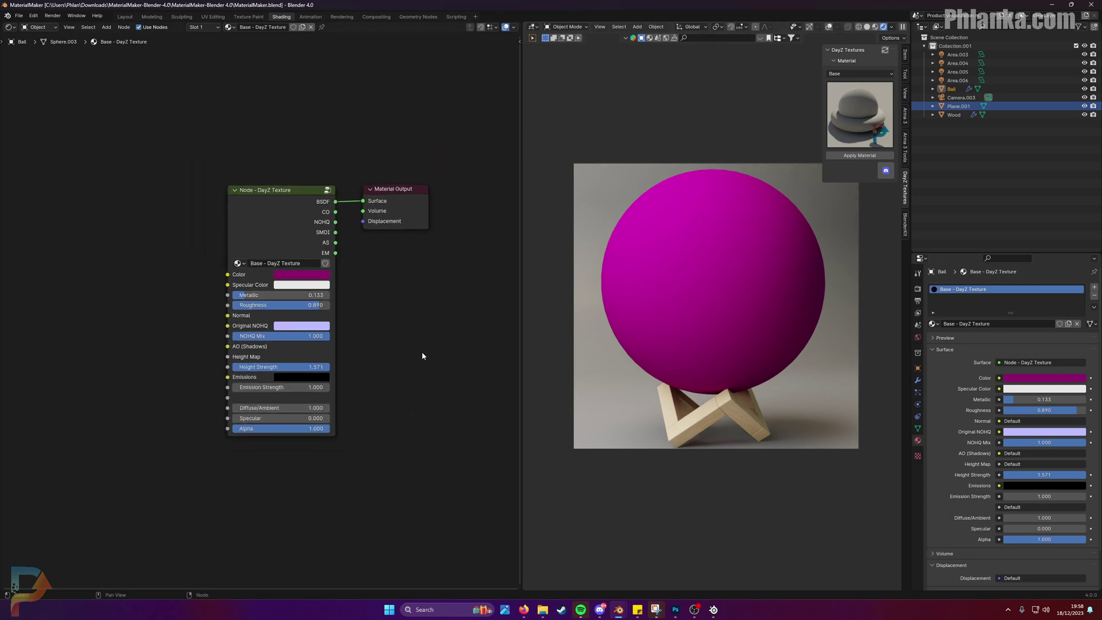
middle_click_drag(423, 357, 465, 345)
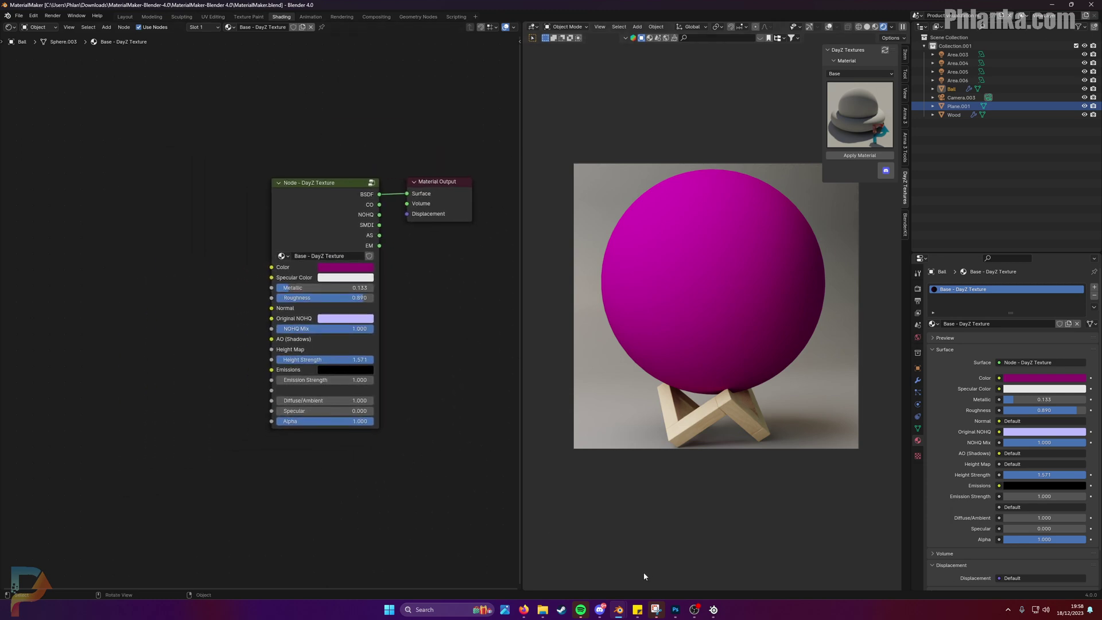
left_click(529, 615)
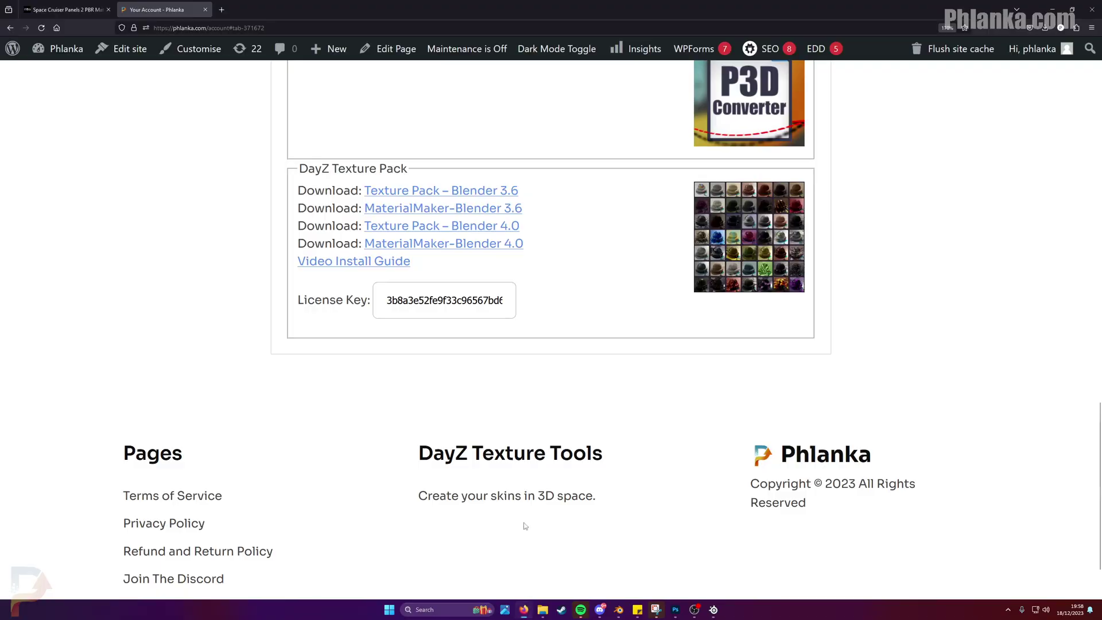
Show the Space Cruiser Panels 2 PBR Material page with 'Space Cruiser' highlighted in its title.
left_click(67, 12)
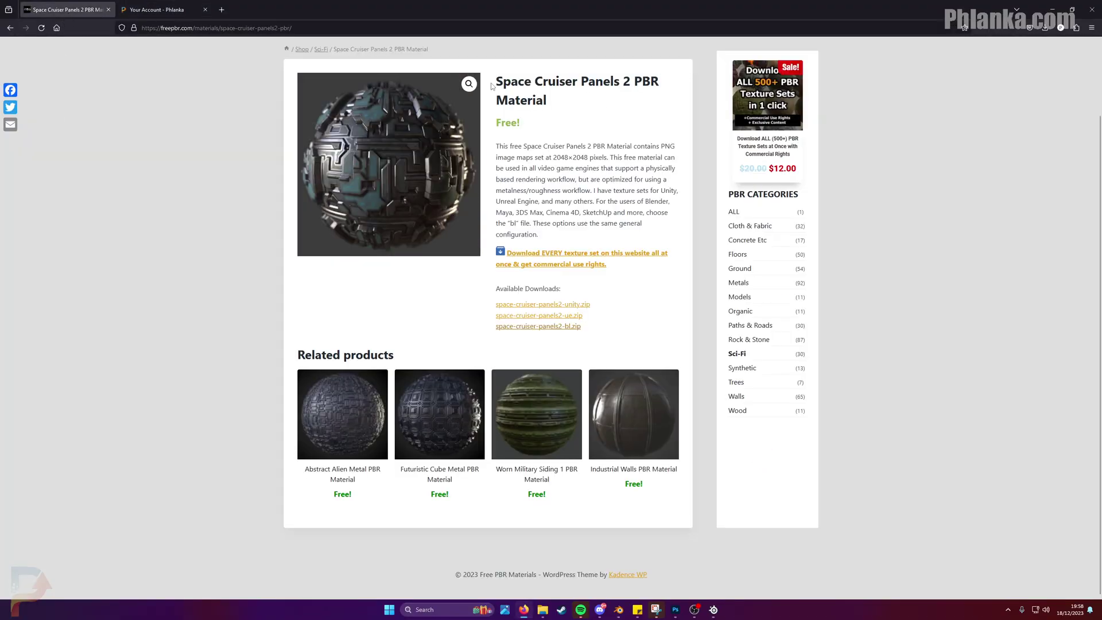
left_click_drag(492, 85, 576, 84)
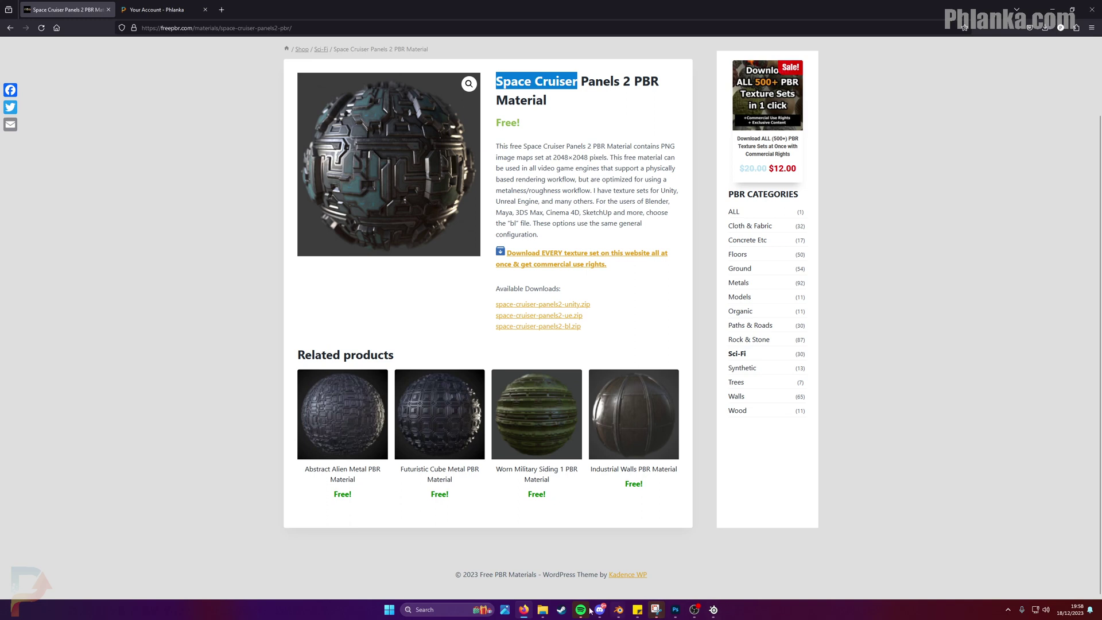
left_click(543, 609)
Open the inner space-cruiser-panels2-bl texture folder from Downloads.
left_click(611, 567)
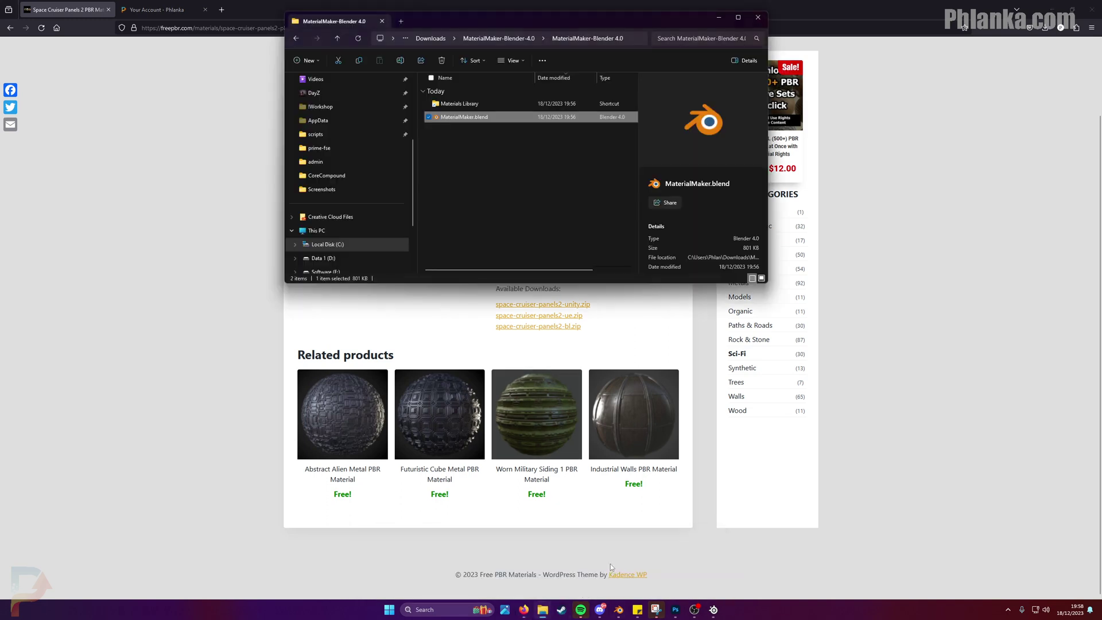
left_click(430, 38)
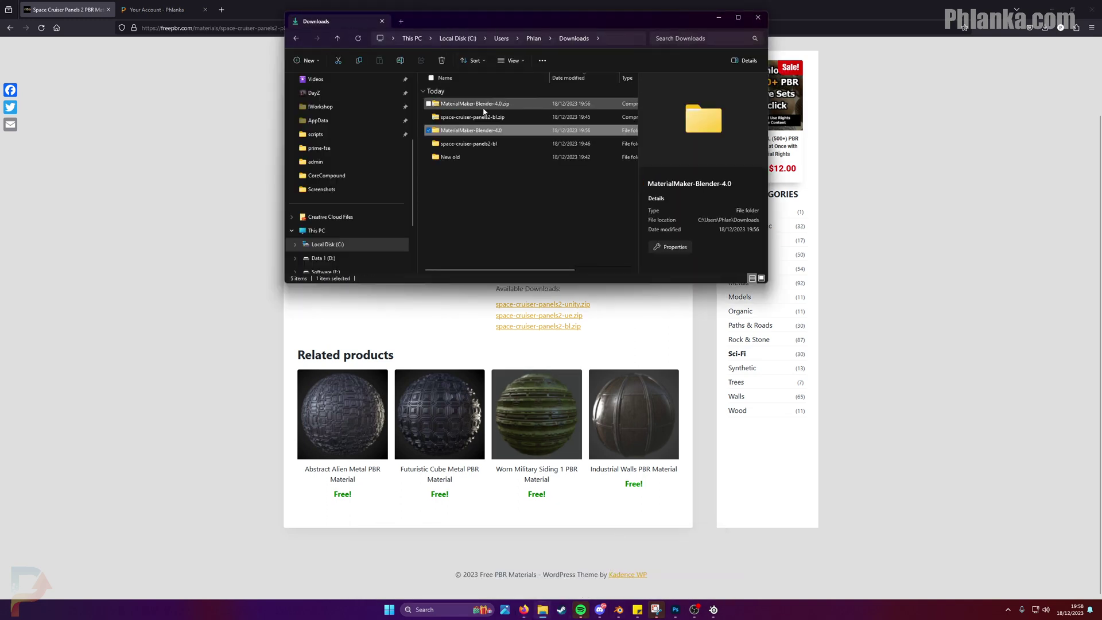
double_click(479, 144)
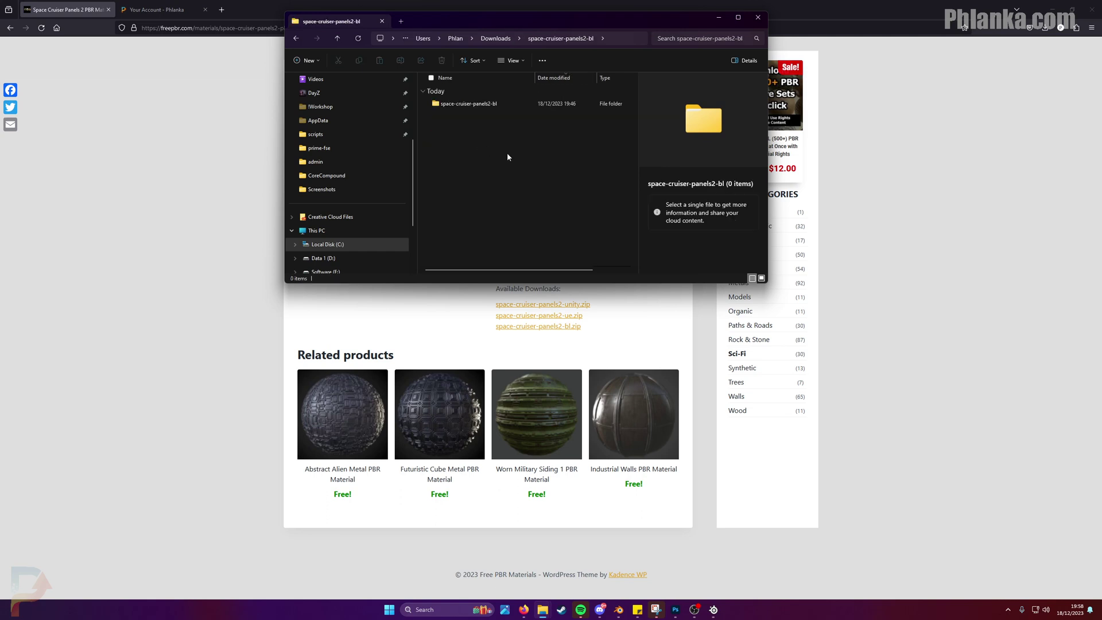
double_click(493, 104)
Preview the albedo, ao, height, metallic, normal-ogl and roughness maps, then return to Blender.
left_click(493, 107)
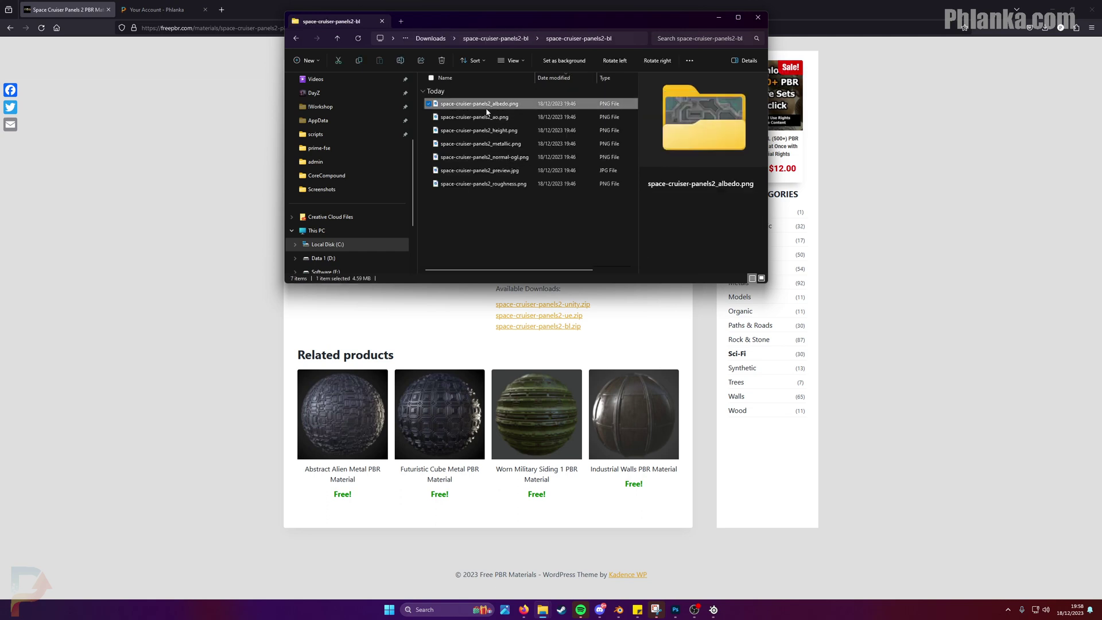
scroll(505, 155, "up", 6, "ctrl")
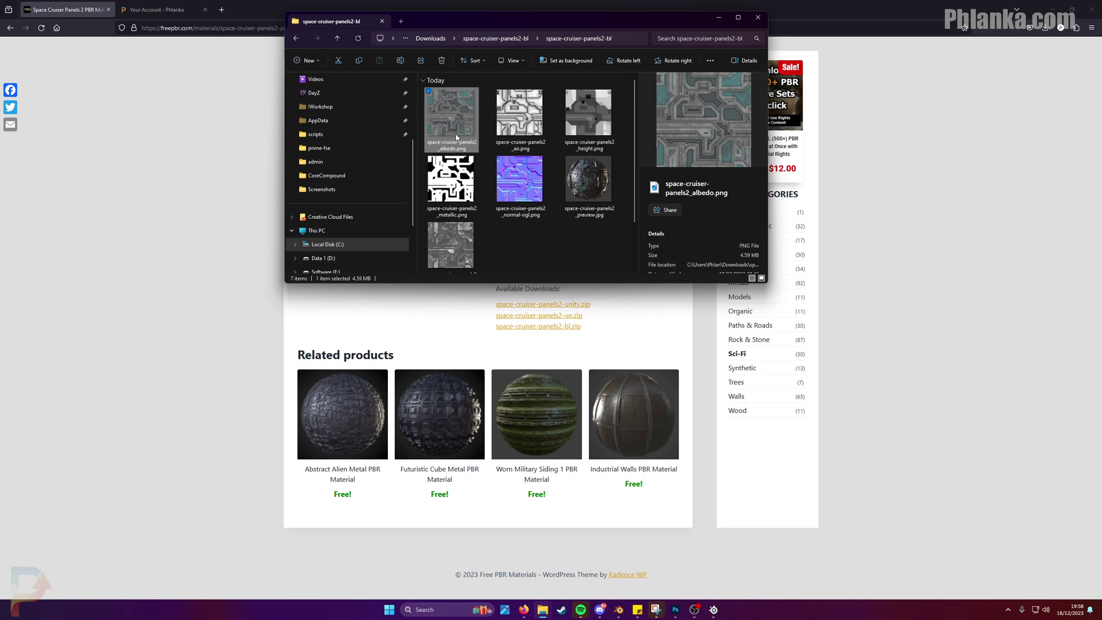
left_click(512, 144)
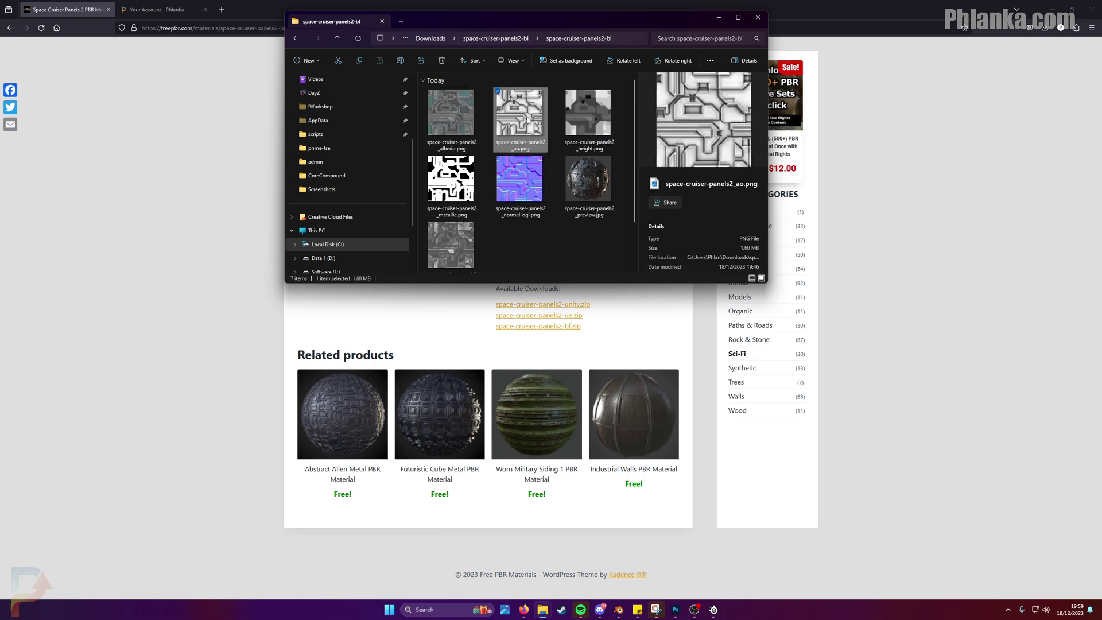
left_click(589, 129)
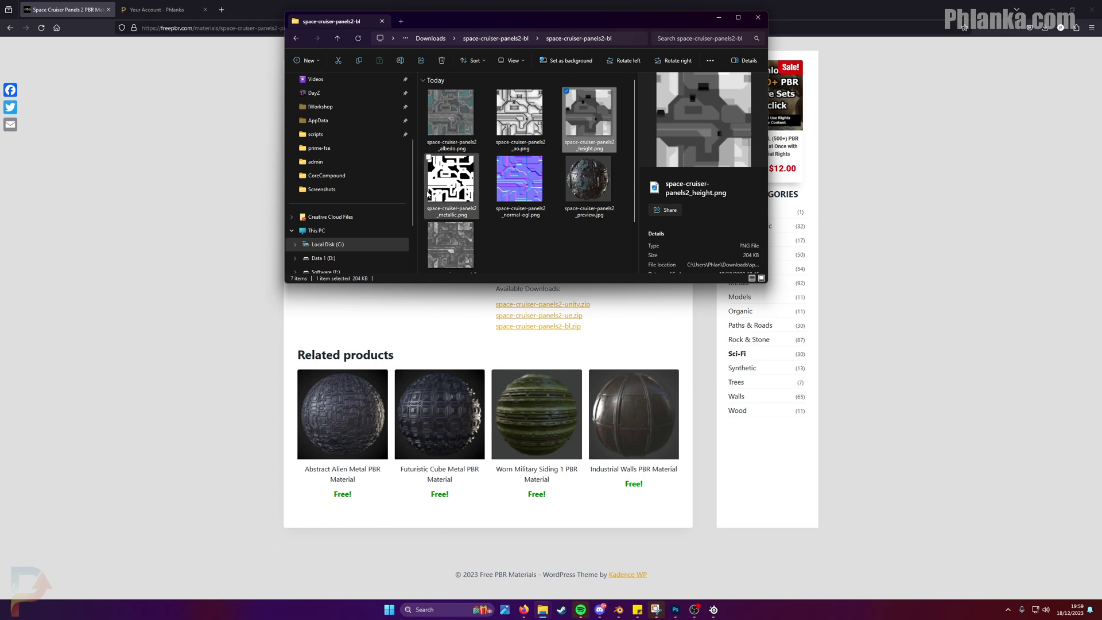
left_click(445, 207)
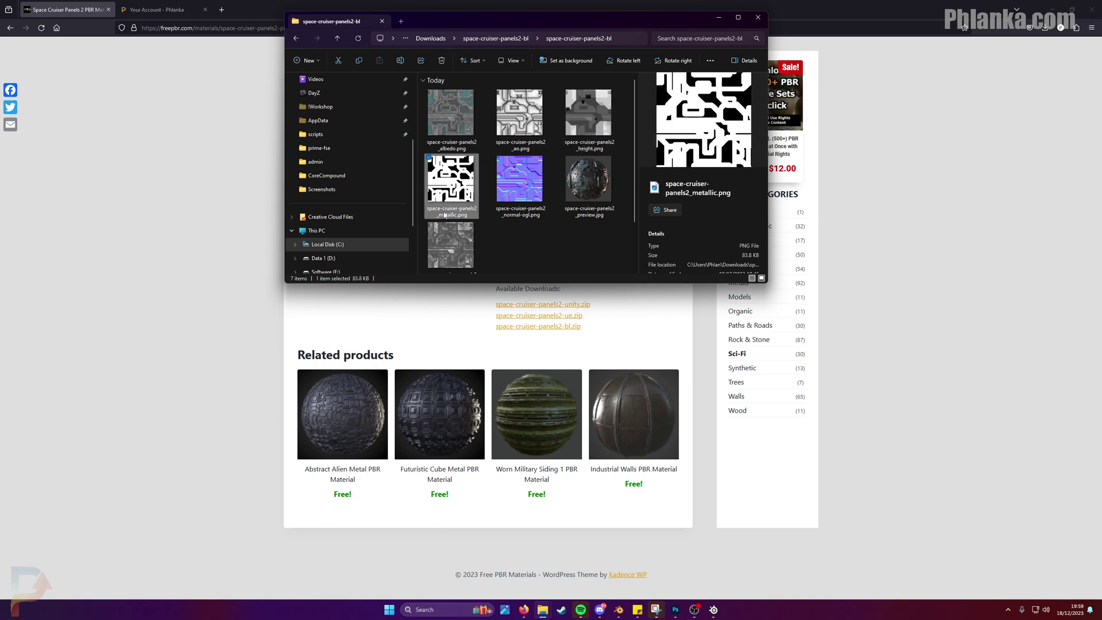
left_click(521, 213)
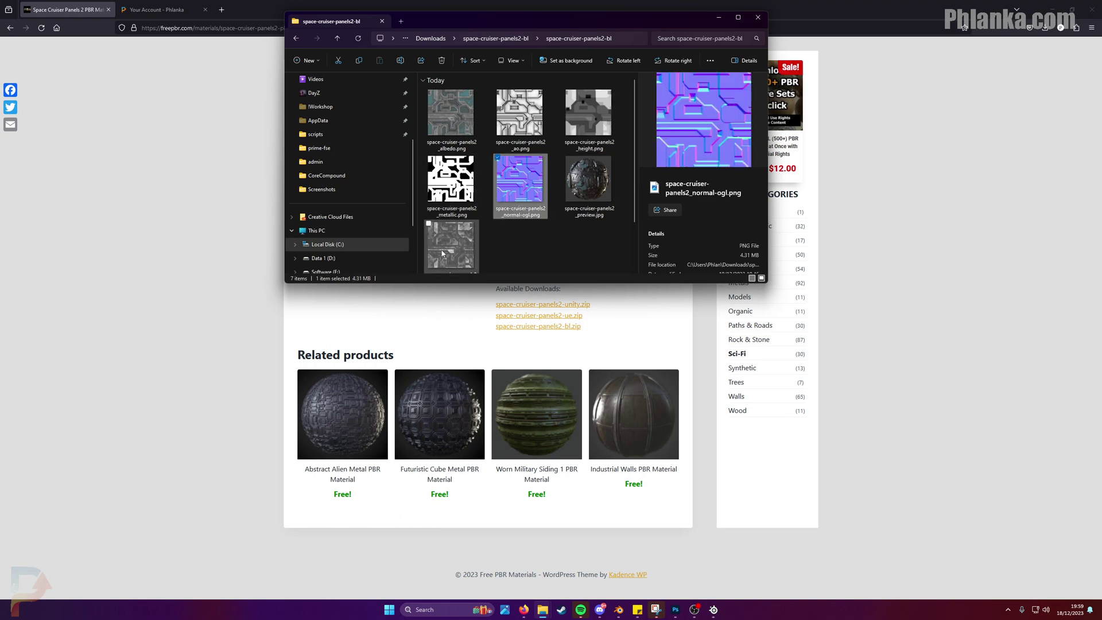
left_click(475, 246)
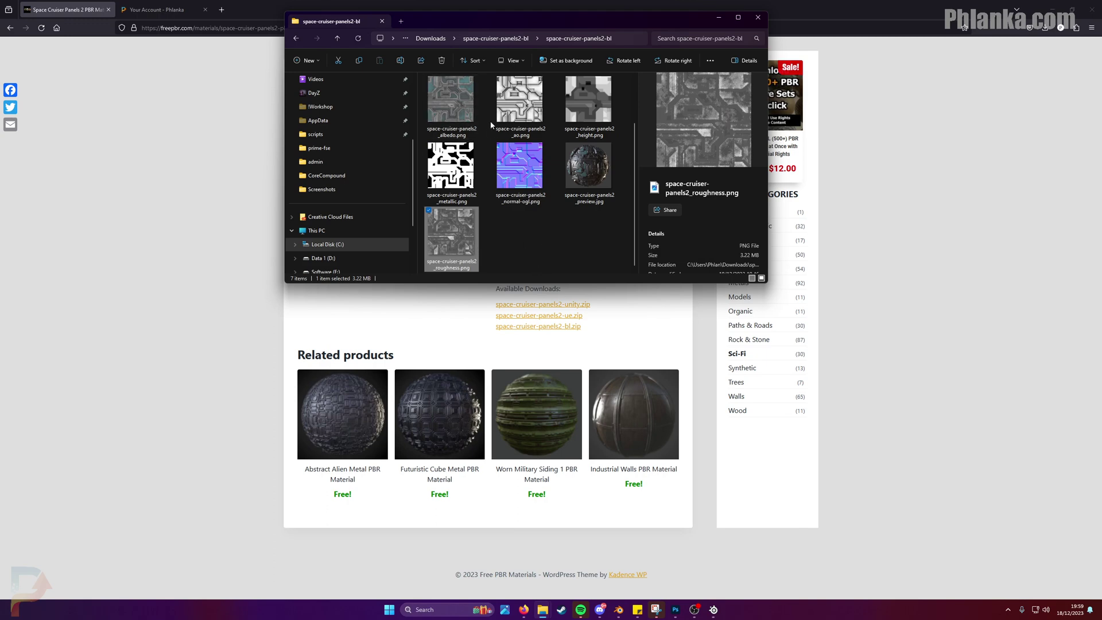
mouse_move(620, 611)
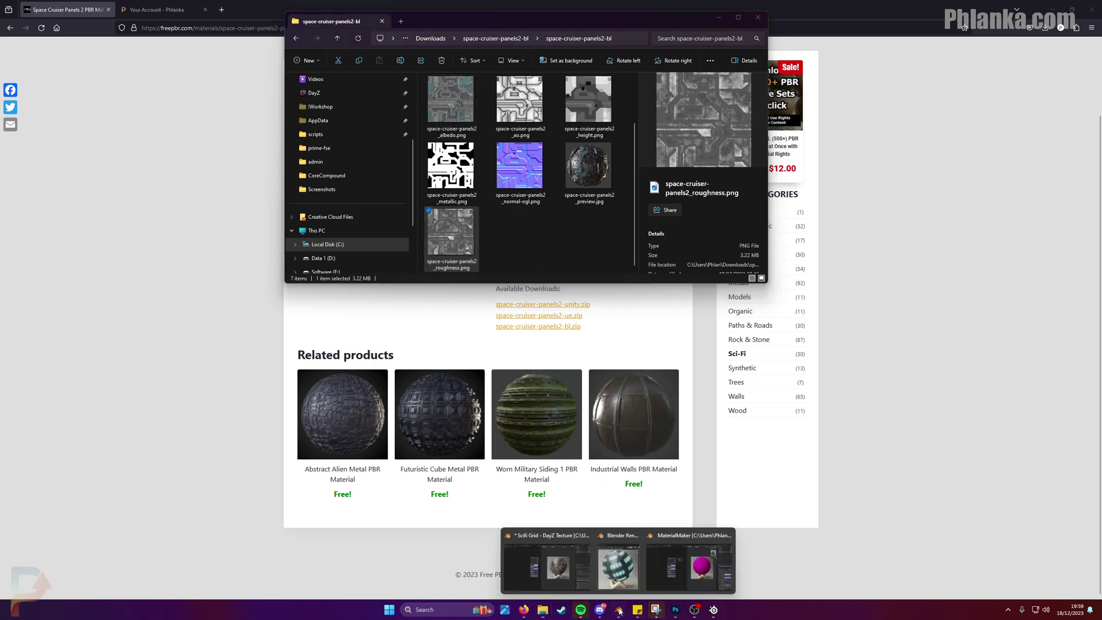
left_click(674, 568)
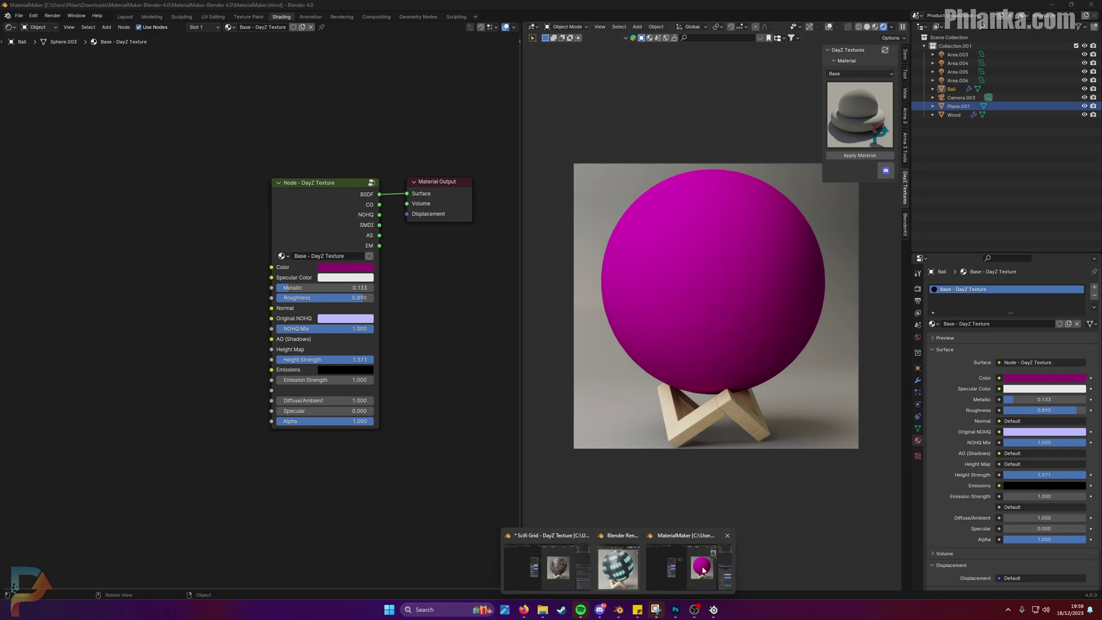
Drag the albedo, metallic, roughness and normal-ogl maps into the Shader Editor as Image Texture nodes.
mouse_move(542, 610)
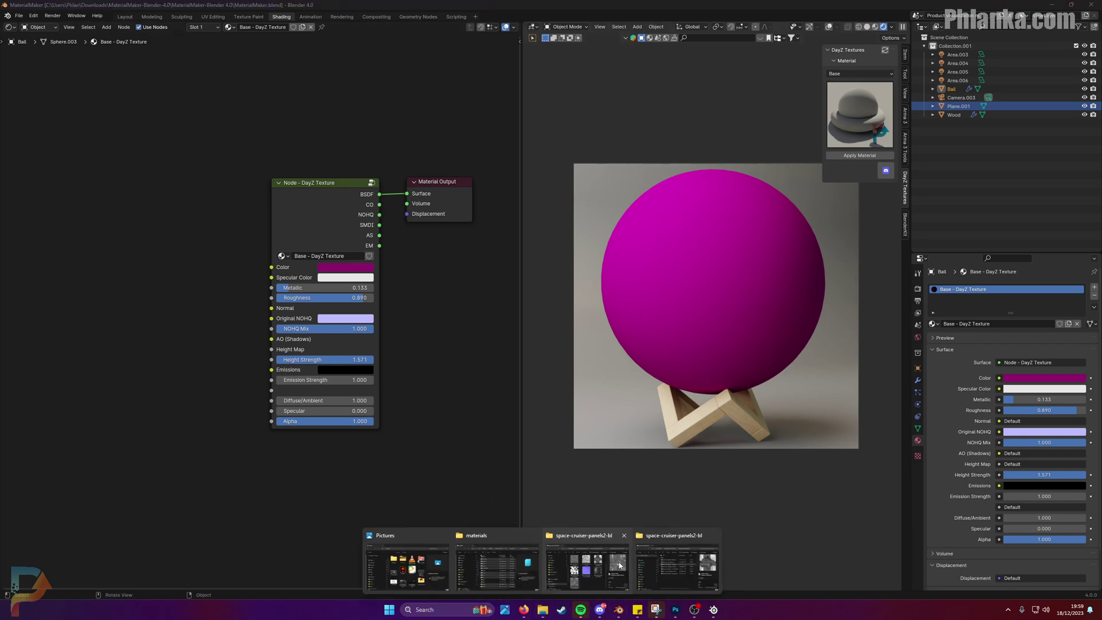
left_click(591, 559)
left_click_drag(464, 119, 143, 145)
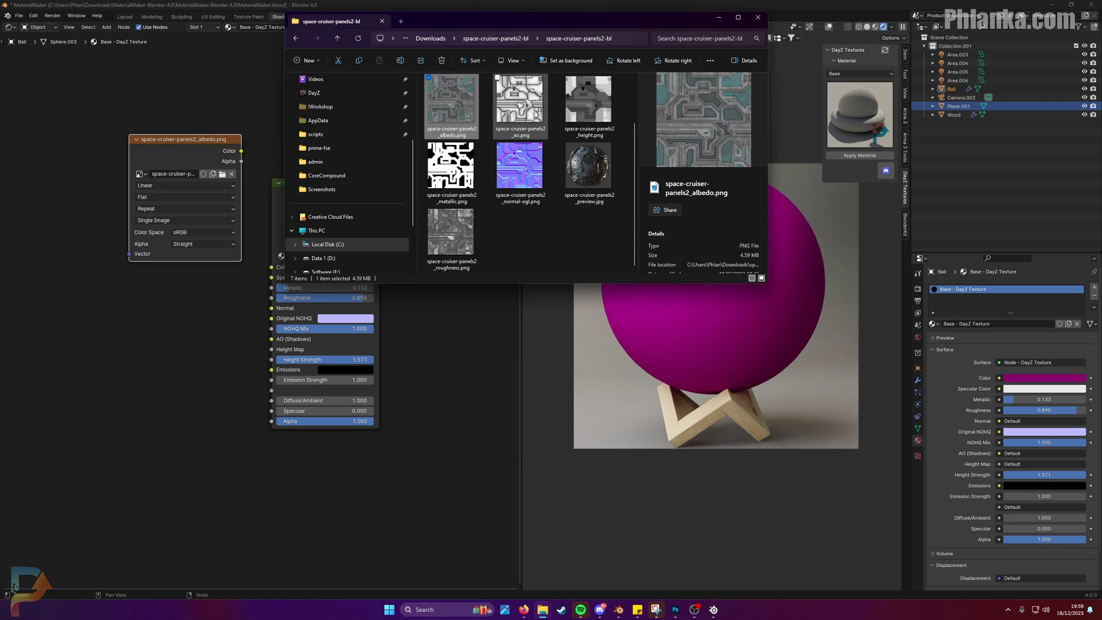
left_click_drag(450, 166, 149, 303)
left_click_drag(451, 232, 137, 459)
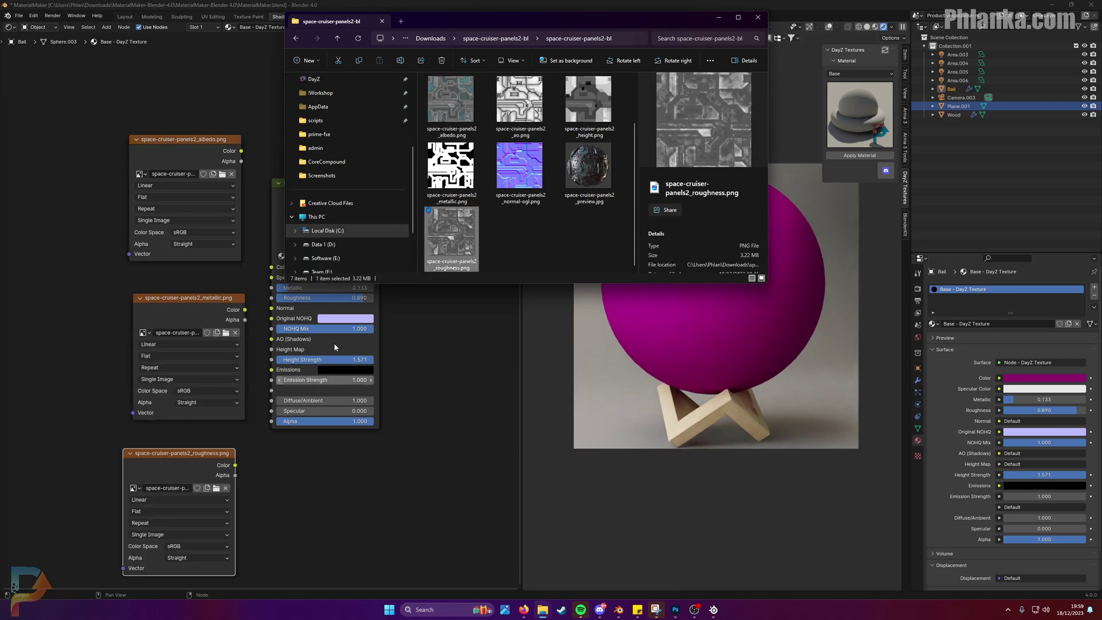
left_click_drag(519, 168, 421, 451)
Add the height and ao maps as Image Texture nodes and reframe the node view.
left_click_drag(310, 481, 312, 483)
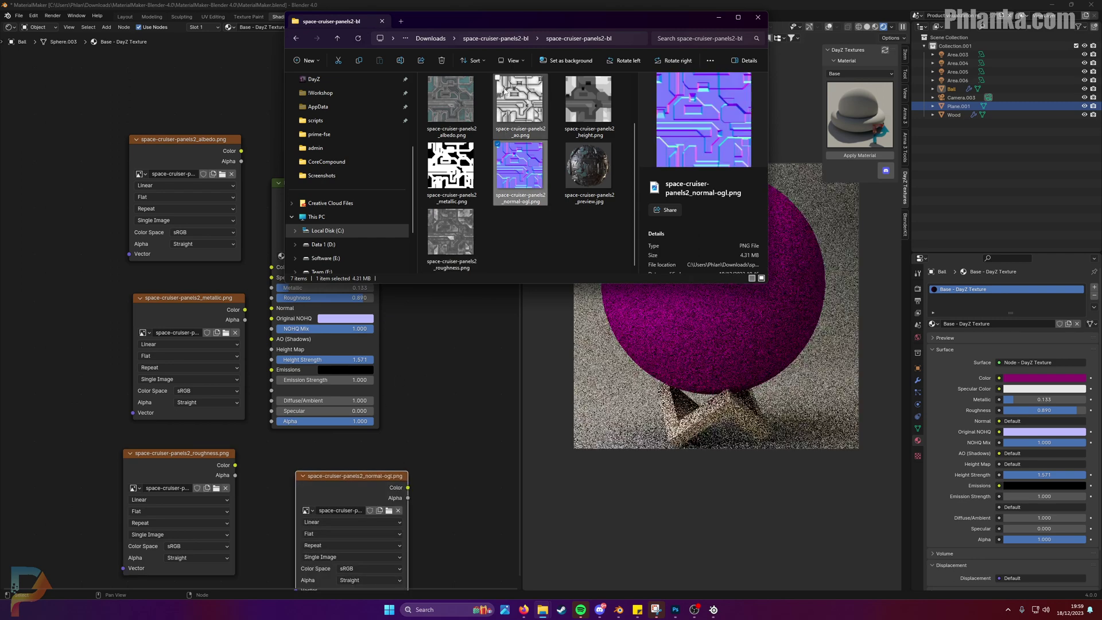
left_click_drag(563, 100, 499, 370)
left_click(588, 102)
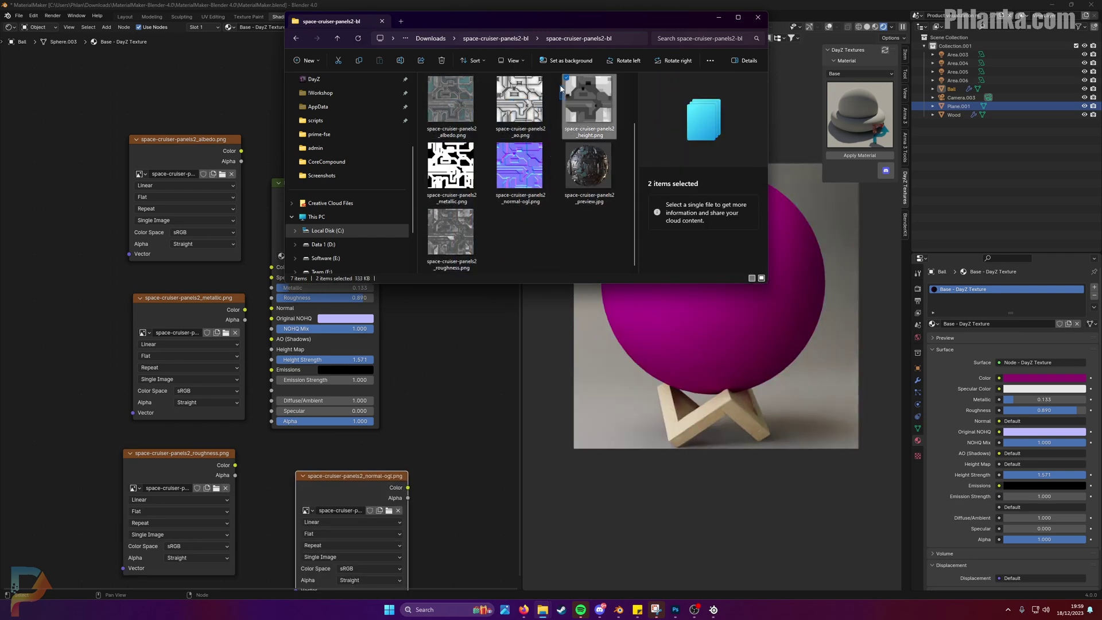
left_click_drag(449, 504, 449, 503)
left_click_drag(519, 100, 483, 377)
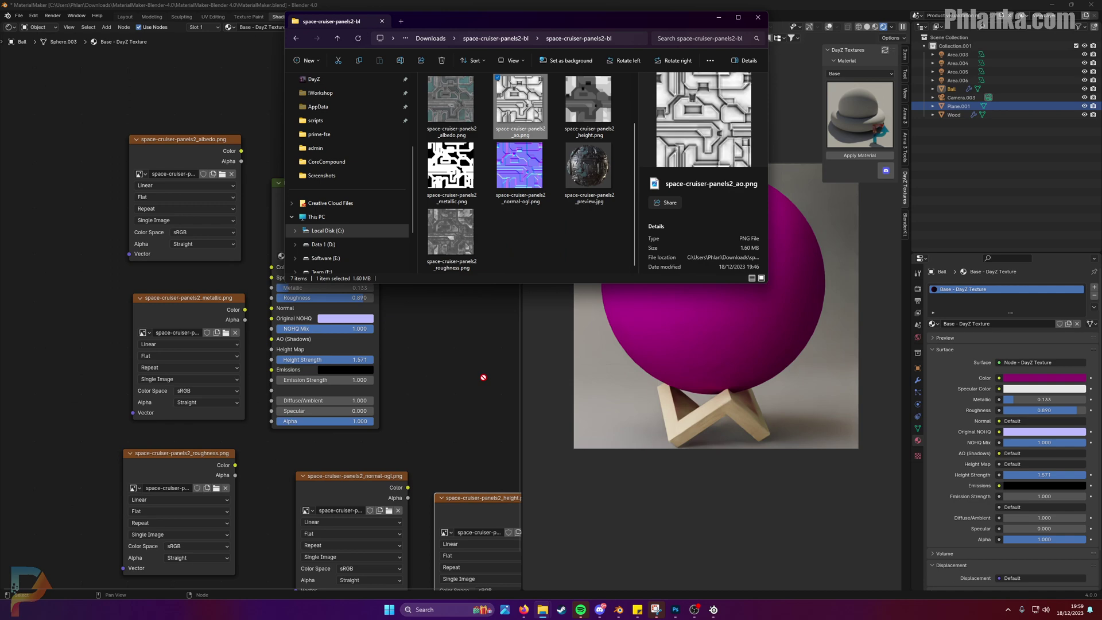
scroll(235, 438, "down", 2)
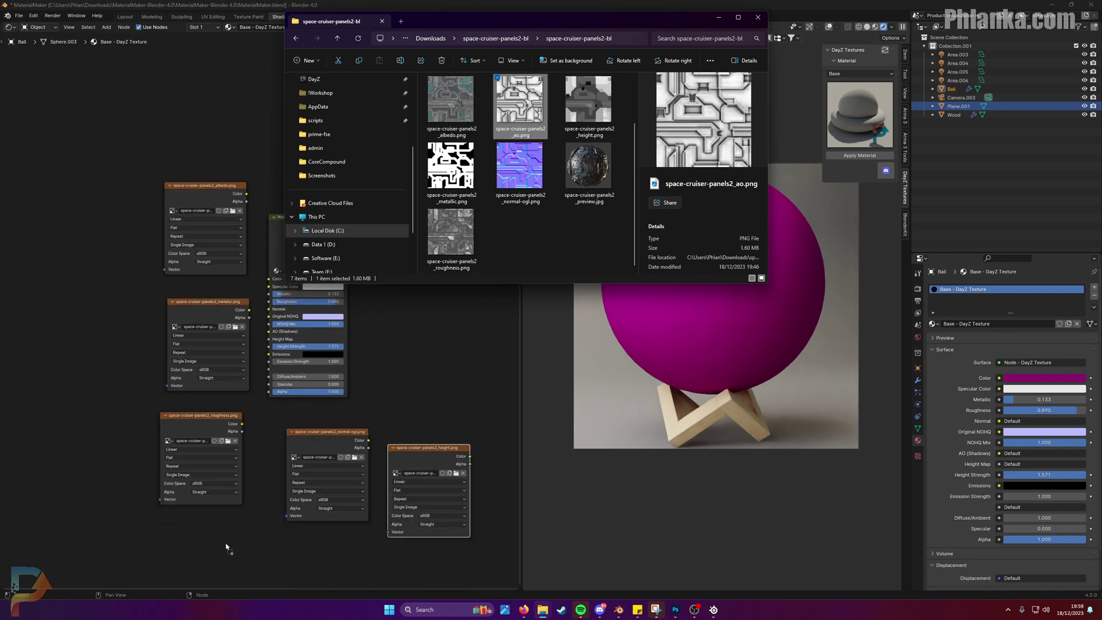
left_click_drag(227, 548, 227, 548)
middle_click_drag(358, 435, 423, 327)
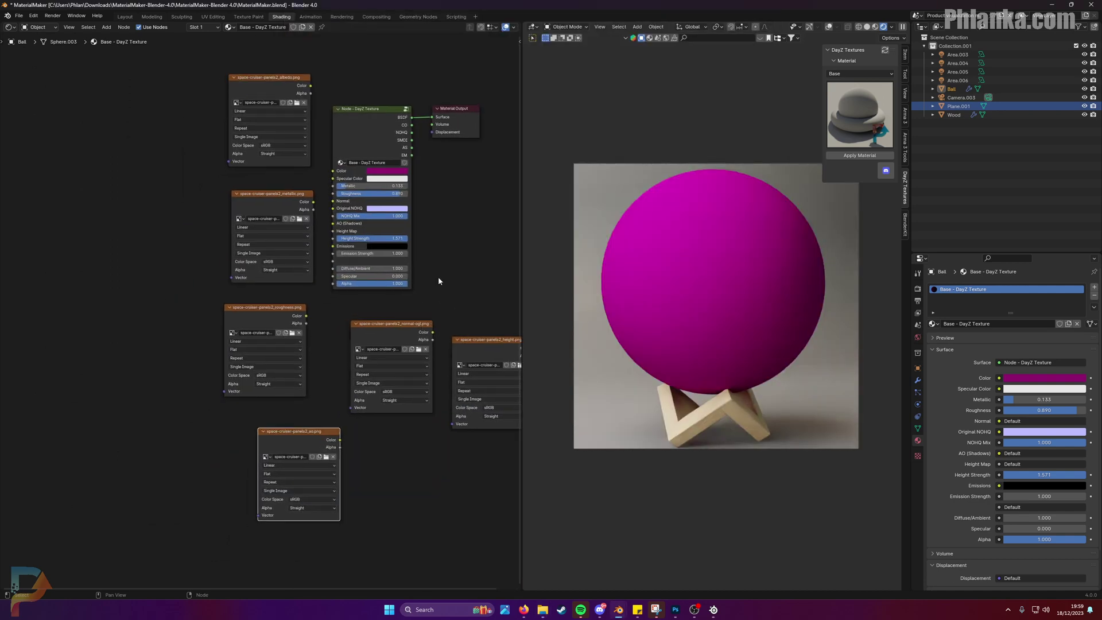
Move the albedo and metallic nodes beside the shader and connect metallic to Metallic.
scroll(314, 170, "up", 4)
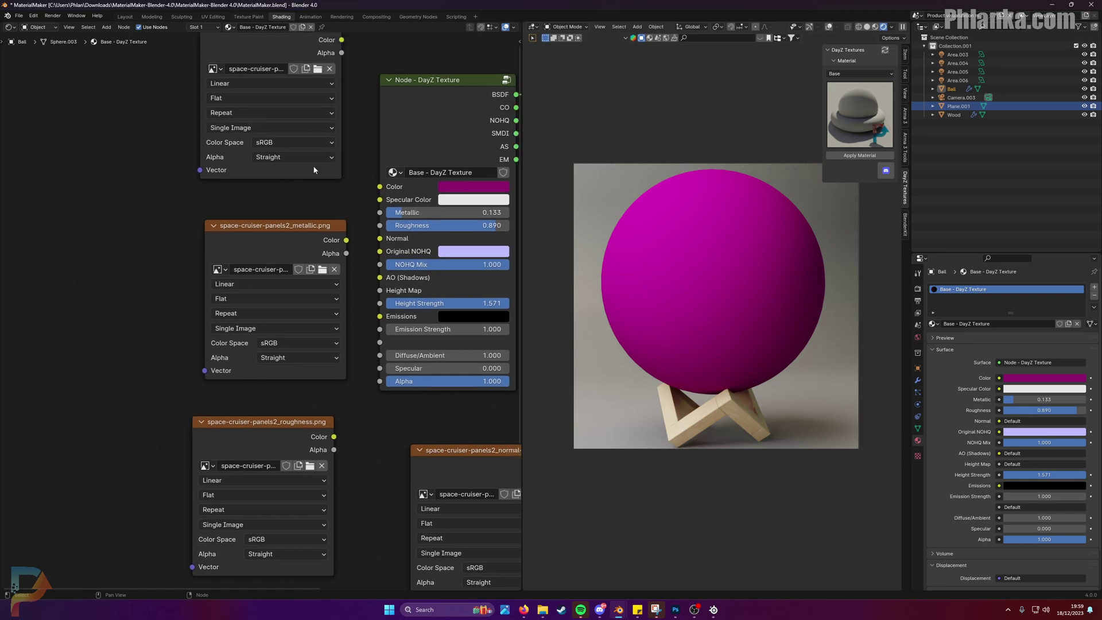
scroll(314, 170, "up", 3)
middle_click_drag(310, 436, 391, 585)
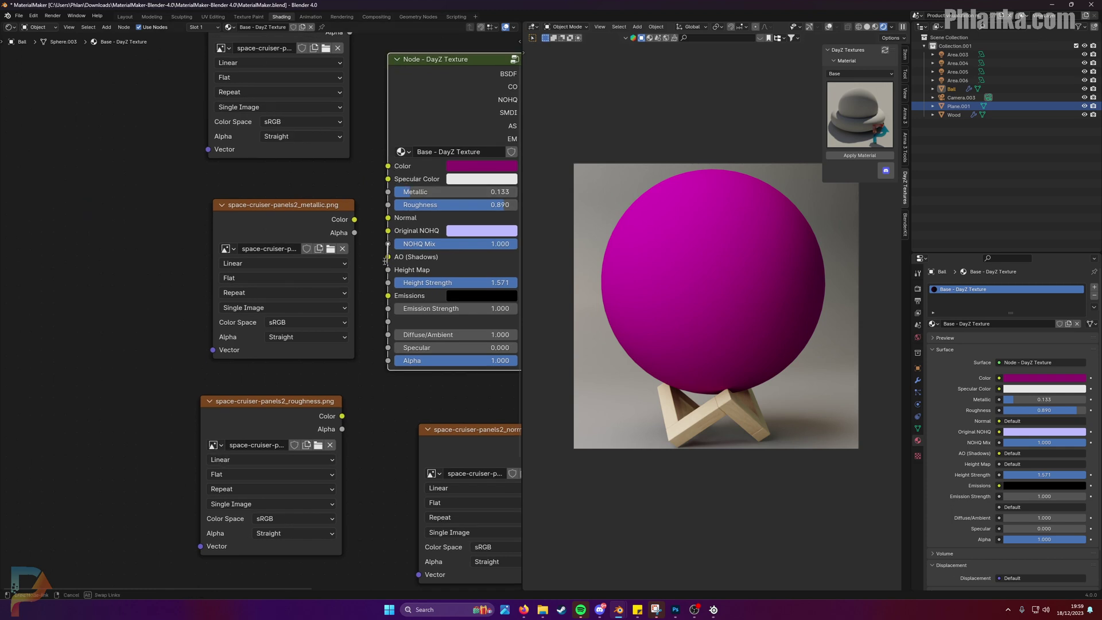
middle_click_drag(364, 118, 370, 170)
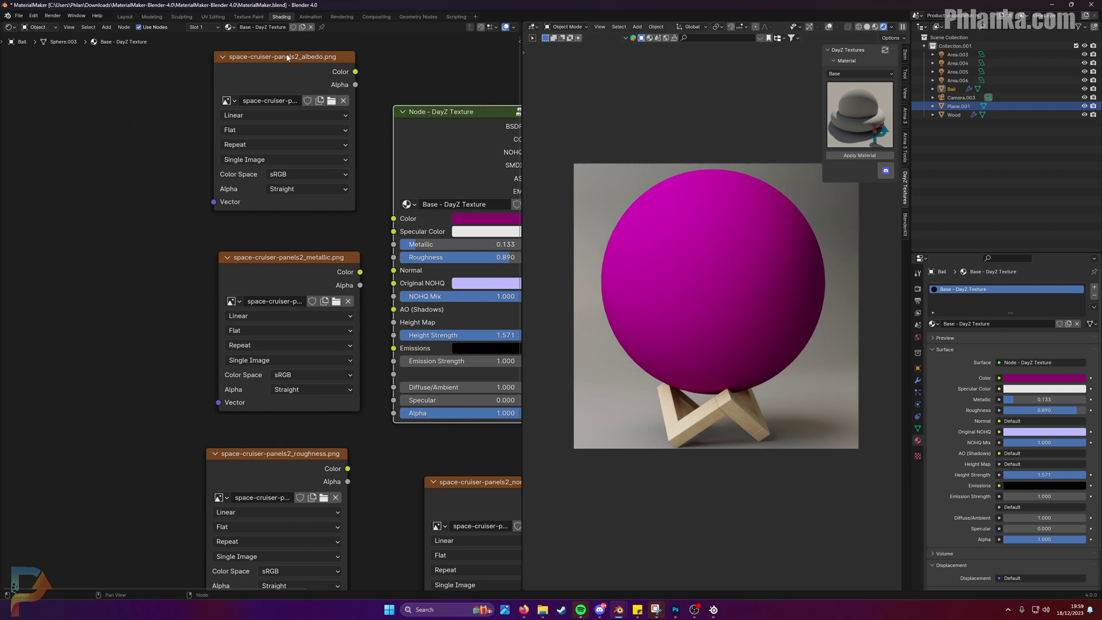
left_click_drag(335, 62, 393, 219)
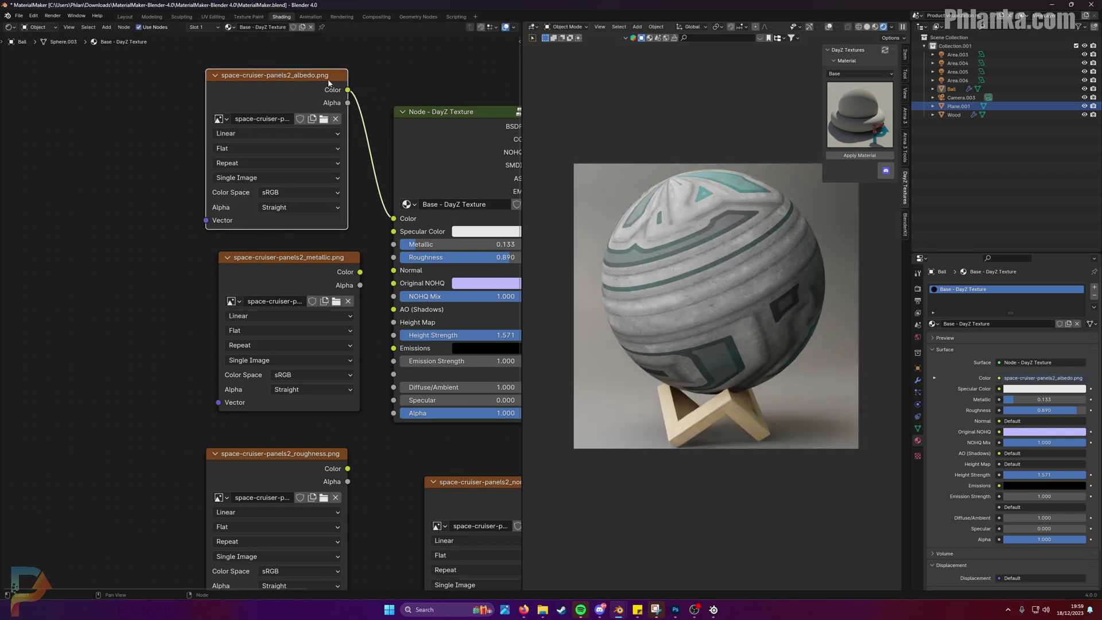
left_click_drag(334, 257, 393, 244)
left_click_drag(320, 449, 393, 257)
Connect the ao map to AO (Shadows) and the normal map to Normal, positioning the height node.
scroll(386, 532, "down", 10, "shift")
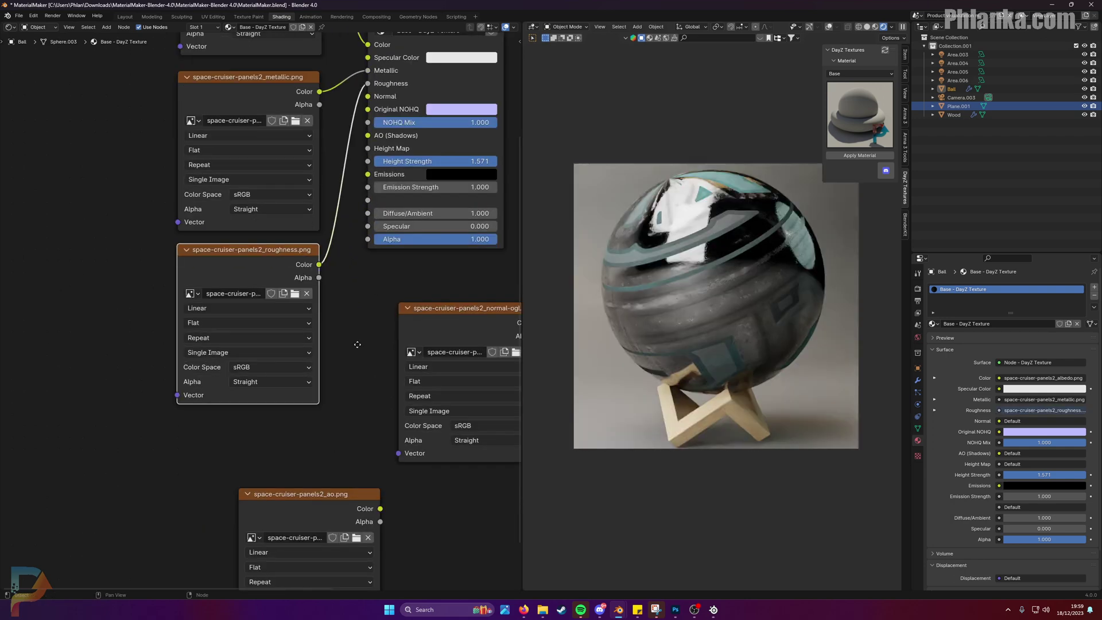
left_click_drag(353, 402, 393, 173)
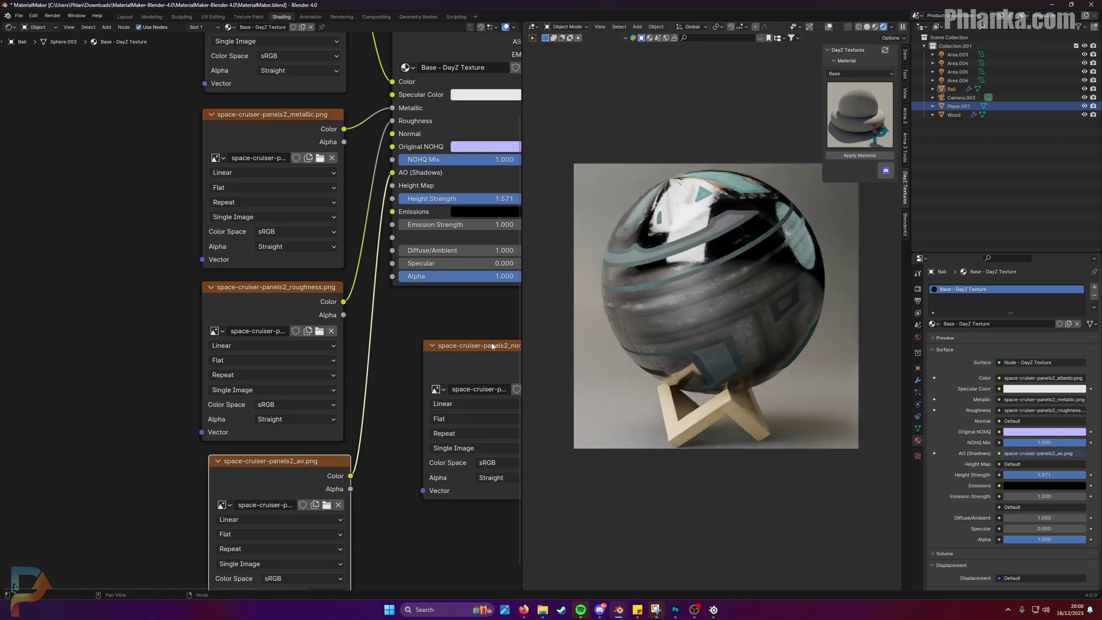
left_click_drag(495, 346, 101, 150)
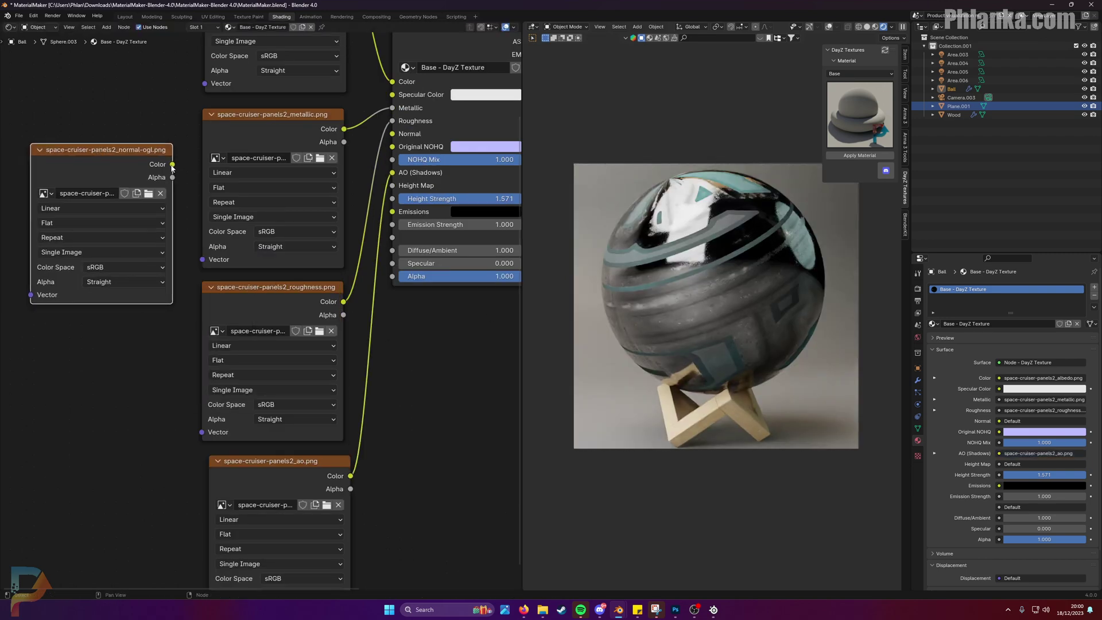
left_click_drag(172, 165, 393, 133)
scroll(435, 450, "down", 3)
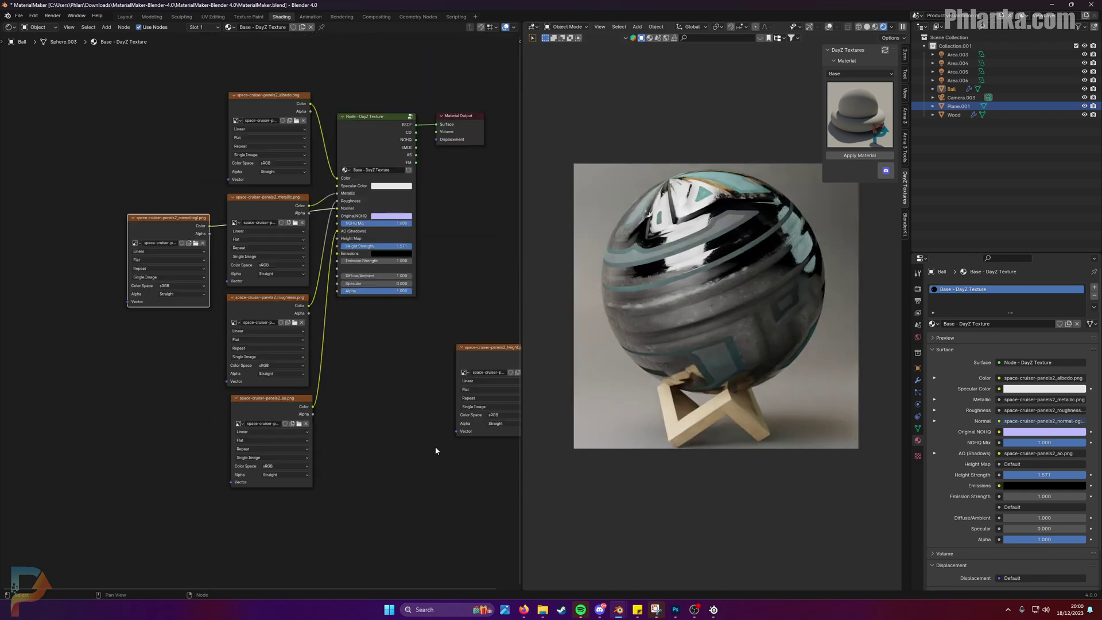
left_click_drag(491, 348, 340, 238)
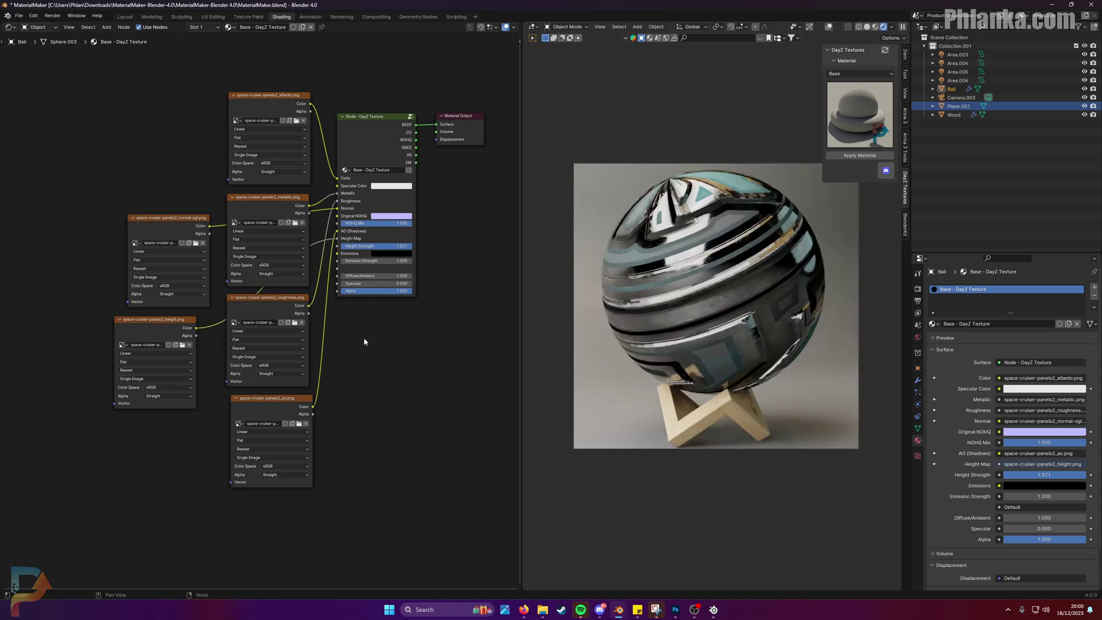
middle_click_drag(211, 155, 268, 161)
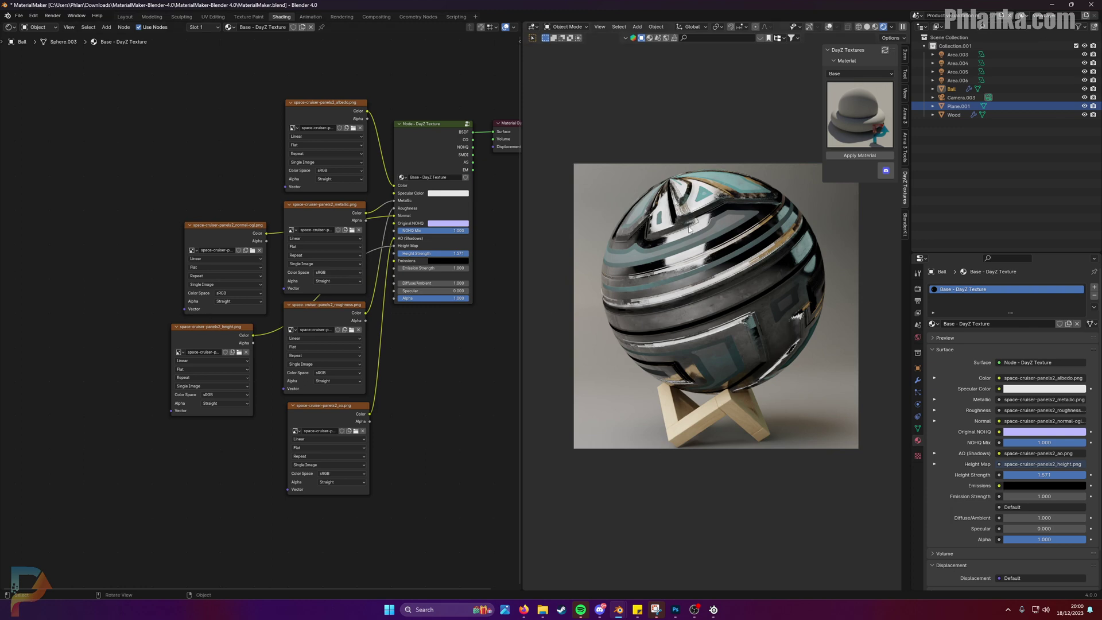
left_click_drag(326, 109, 322, 104)
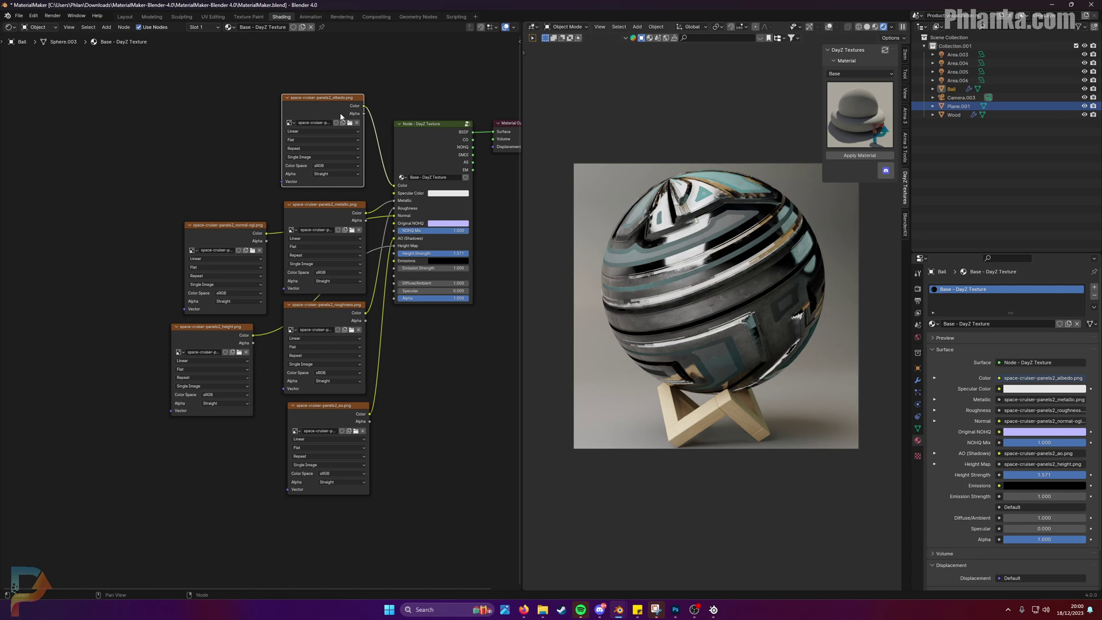
left_click(33, 15)
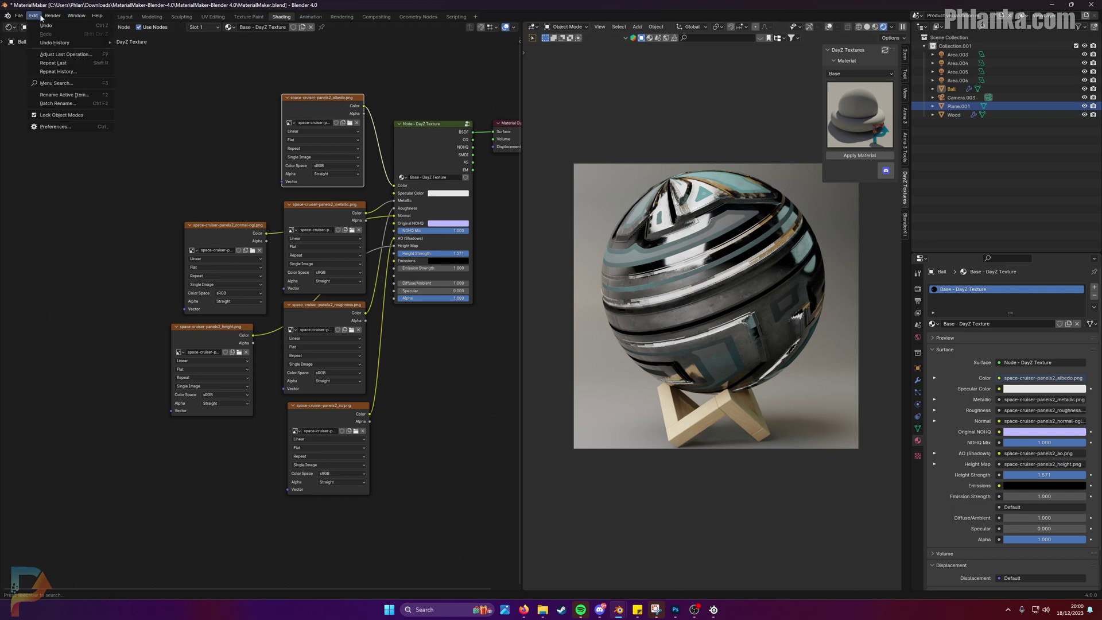
left_click(54, 127)
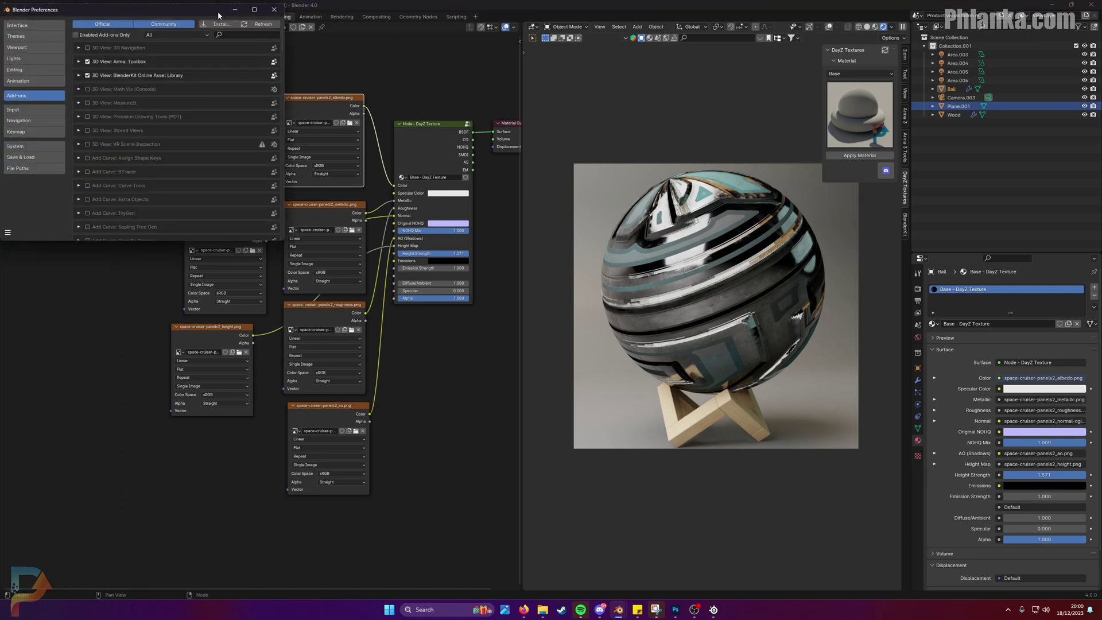
left_click_drag(218, 16, 221, 33)
left_click(277, 26)
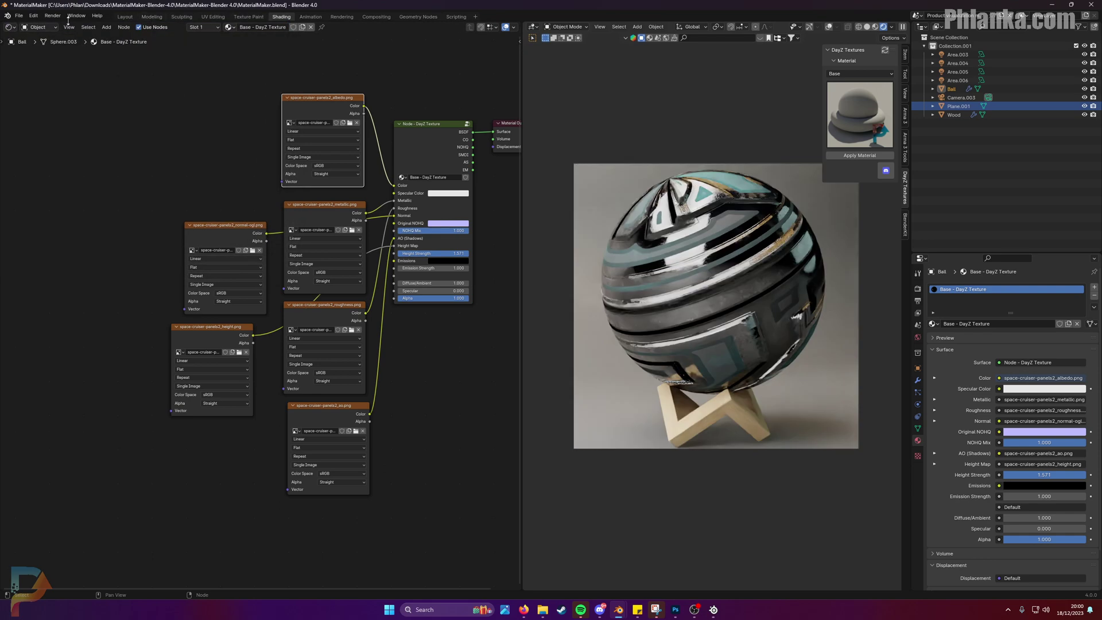
left_click(34, 16)
left_click(54, 122)
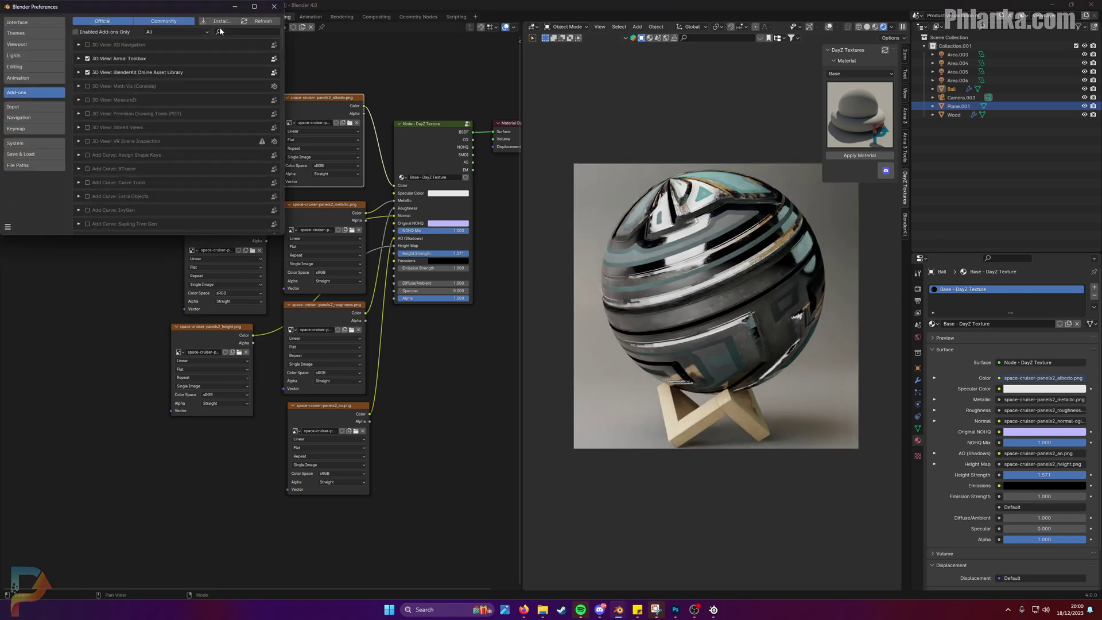
left_click(221, 32)
type("node")
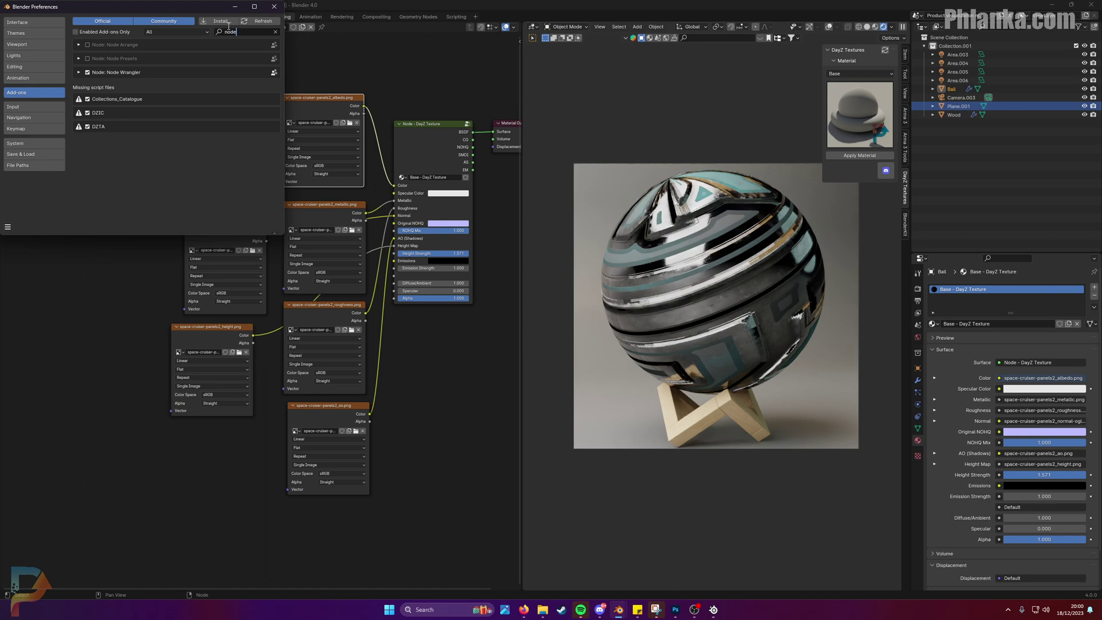
type(" w")
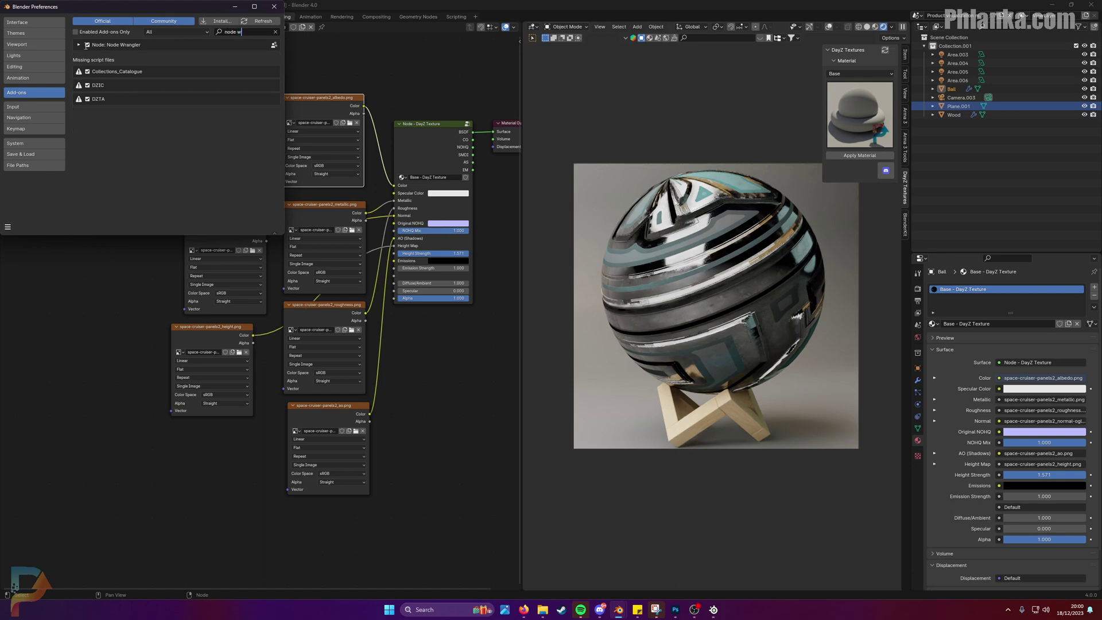
left_click(274, 7)
Link the Mapping node's Vector output to the normal-ogl, height, metallic and ao image nodes.
left_click_drag(318, 101, 312, 99)
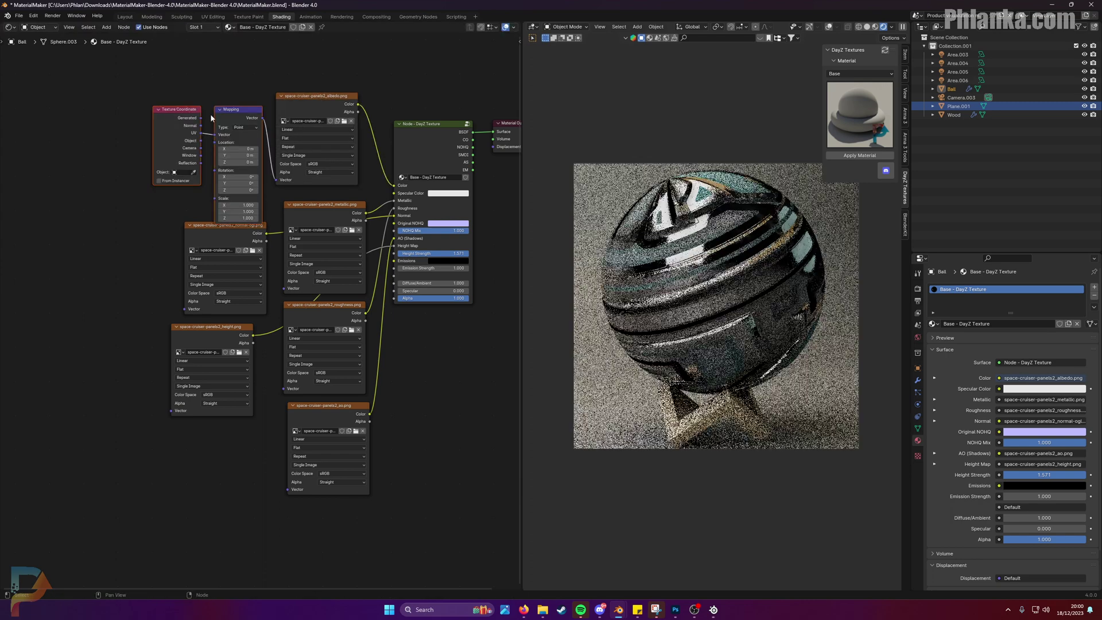
left_click_drag(176, 109, 70, 111)
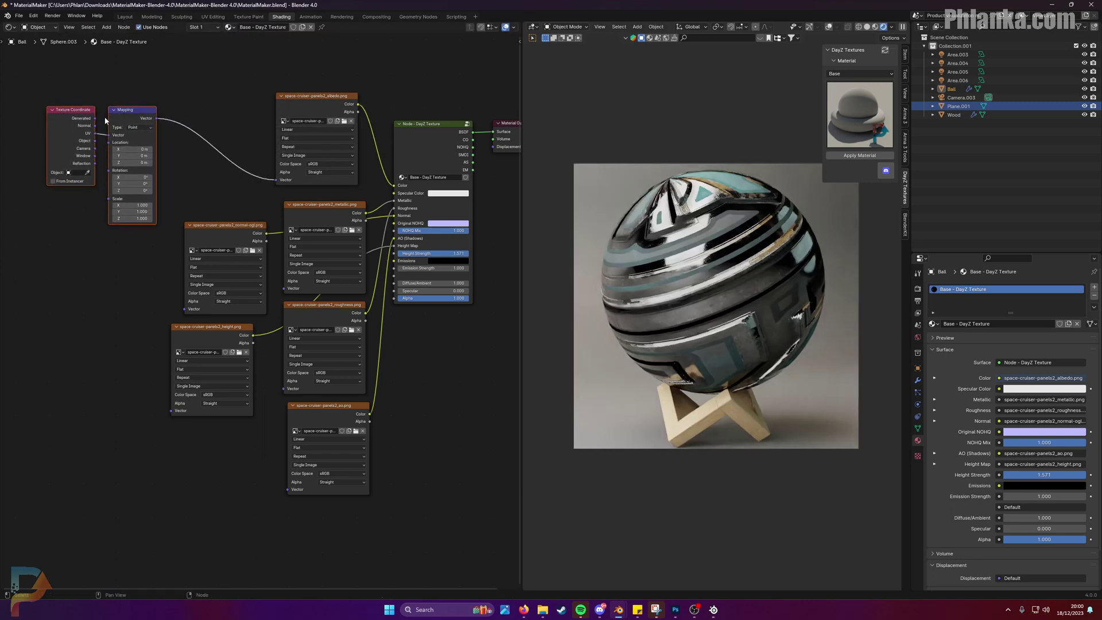
left_click(185, 152)
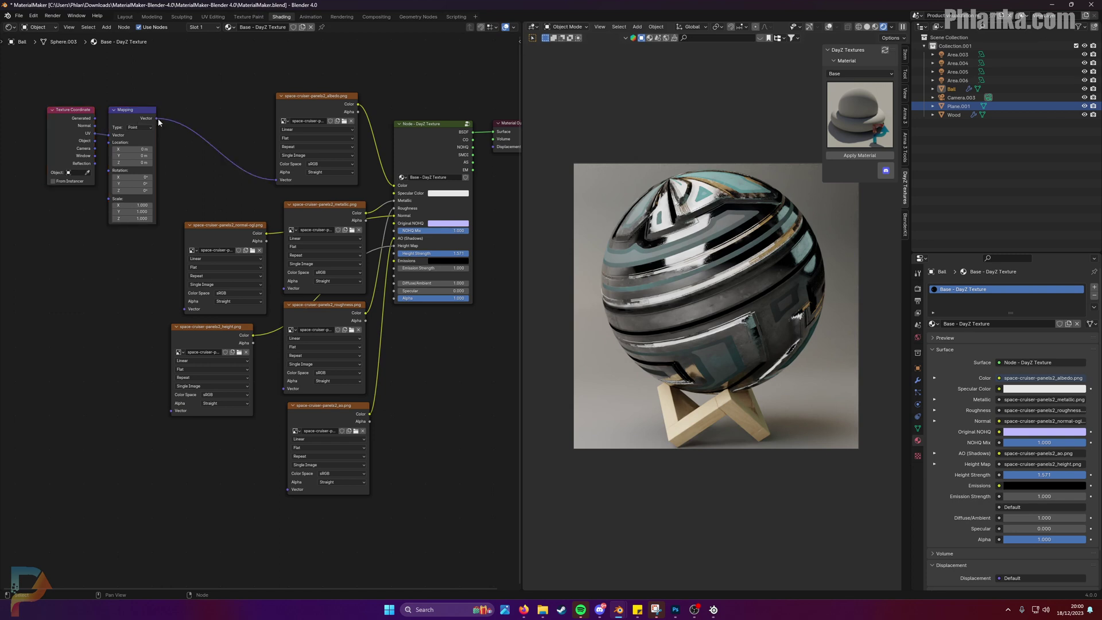
left_click_drag(157, 118, 183, 309)
left_click_drag(157, 118, 184, 310)
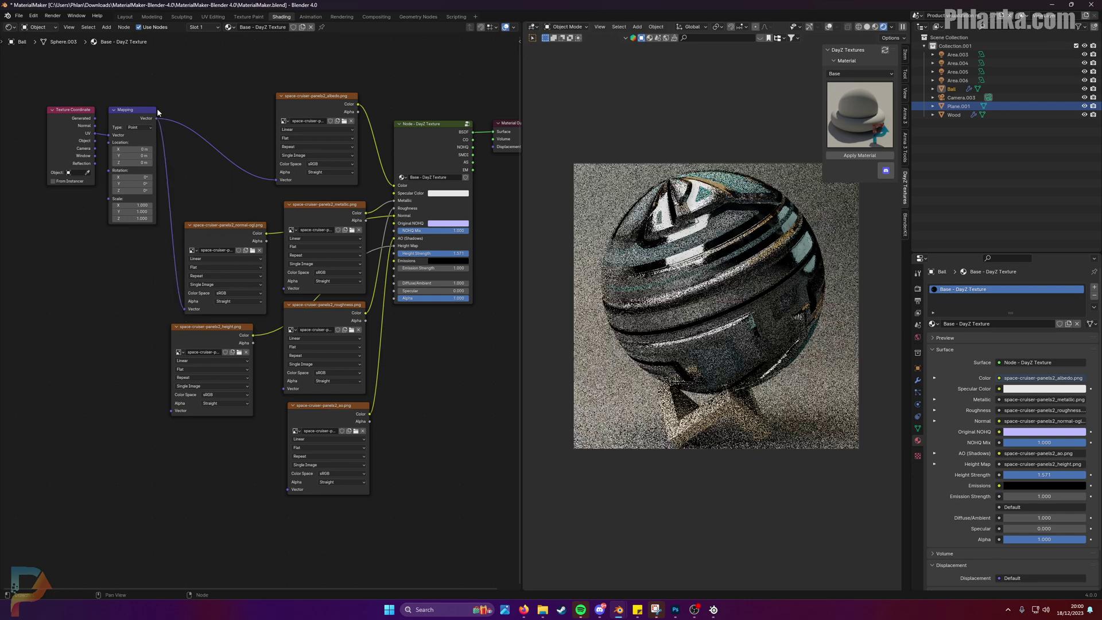
left_click_drag(156, 119, 171, 410)
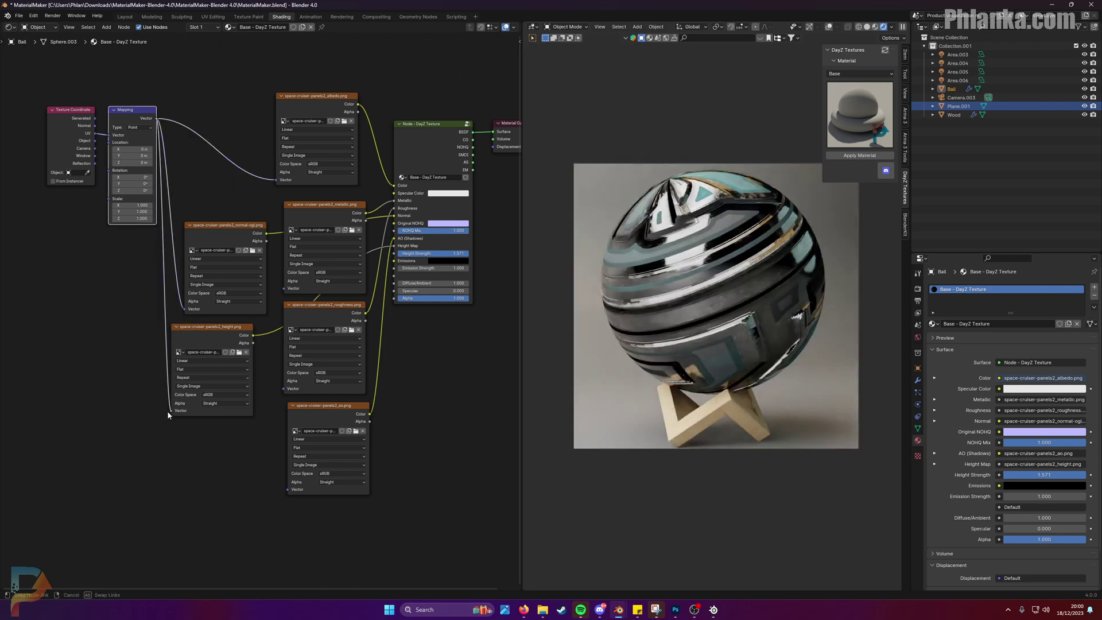
left_click_drag(157, 118, 283, 288)
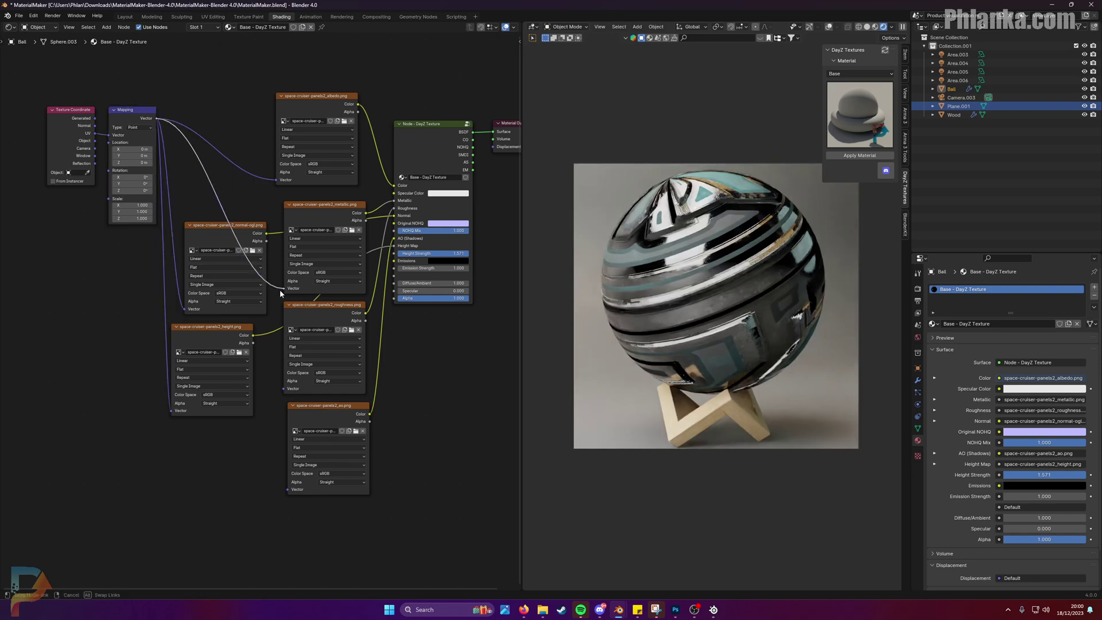
left_click_drag(157, 118, 285, 390)
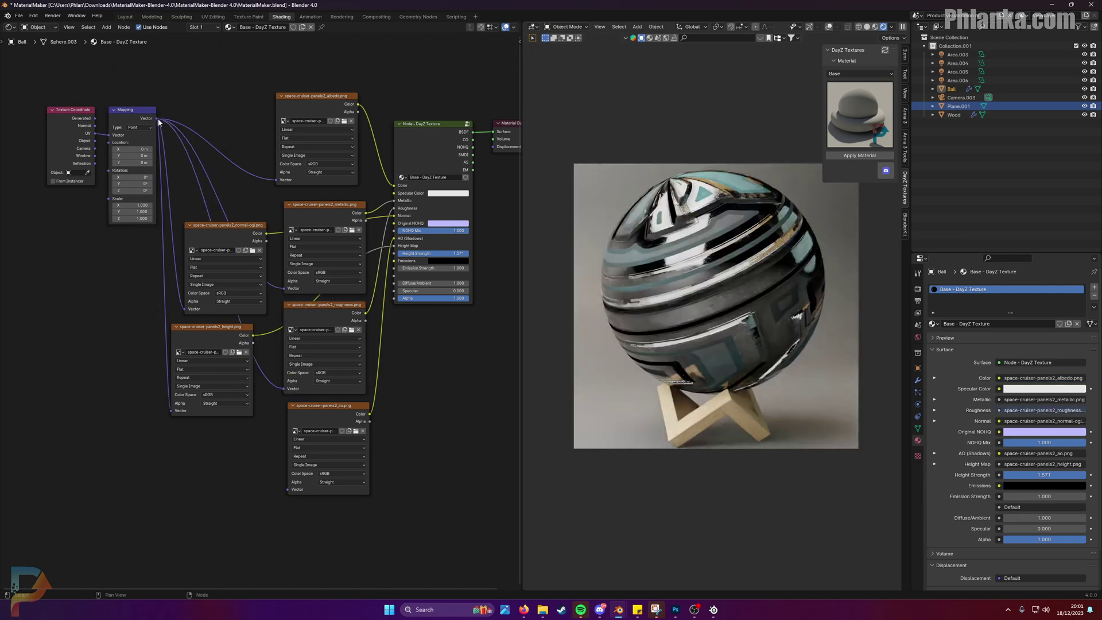
left_click_drag(158, 118, 288, 490)
Collapse the normal-ogl, height, metallic and albedo nodes and start stacking them.
left_click(190, 225)
left_click(176, 326)
left_click(289, 205)
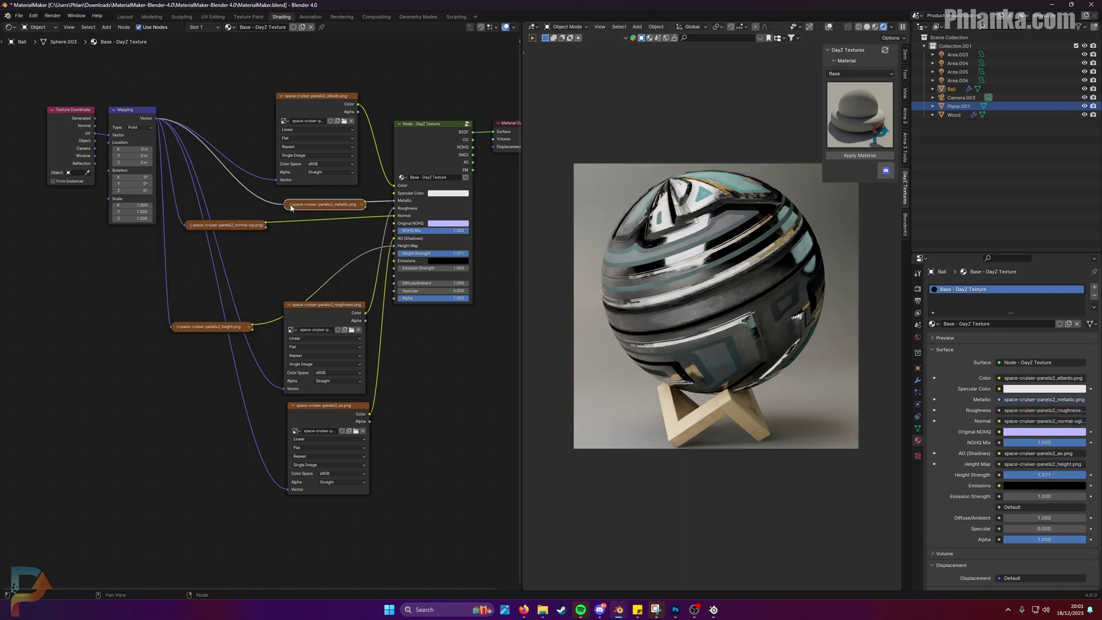
left_click(281, 95)
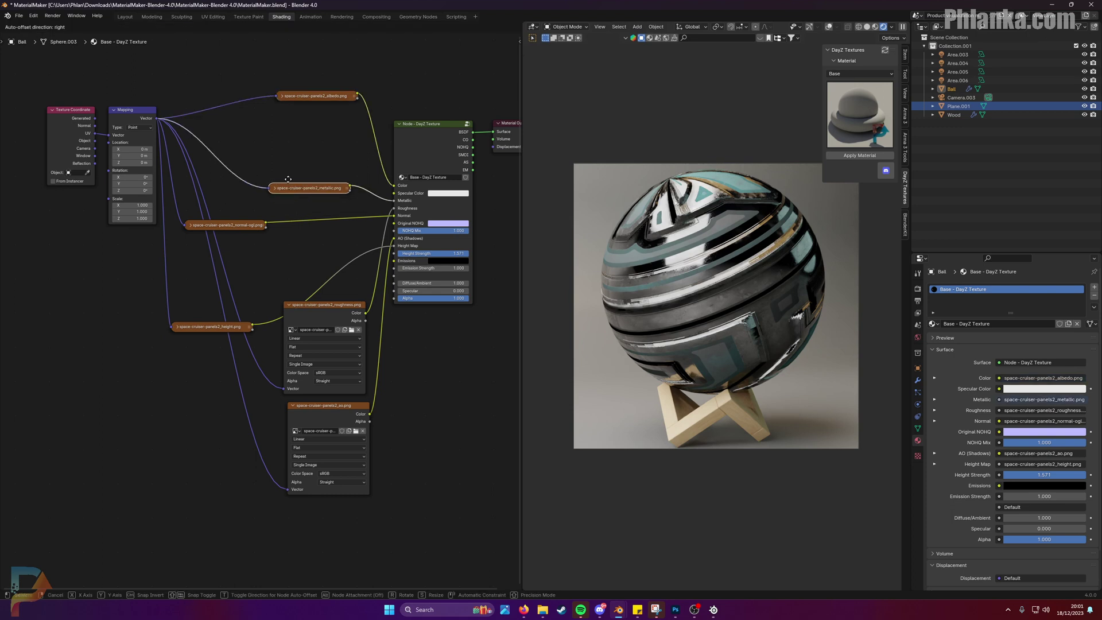
left_click_drag(308, 96, 305, 176)
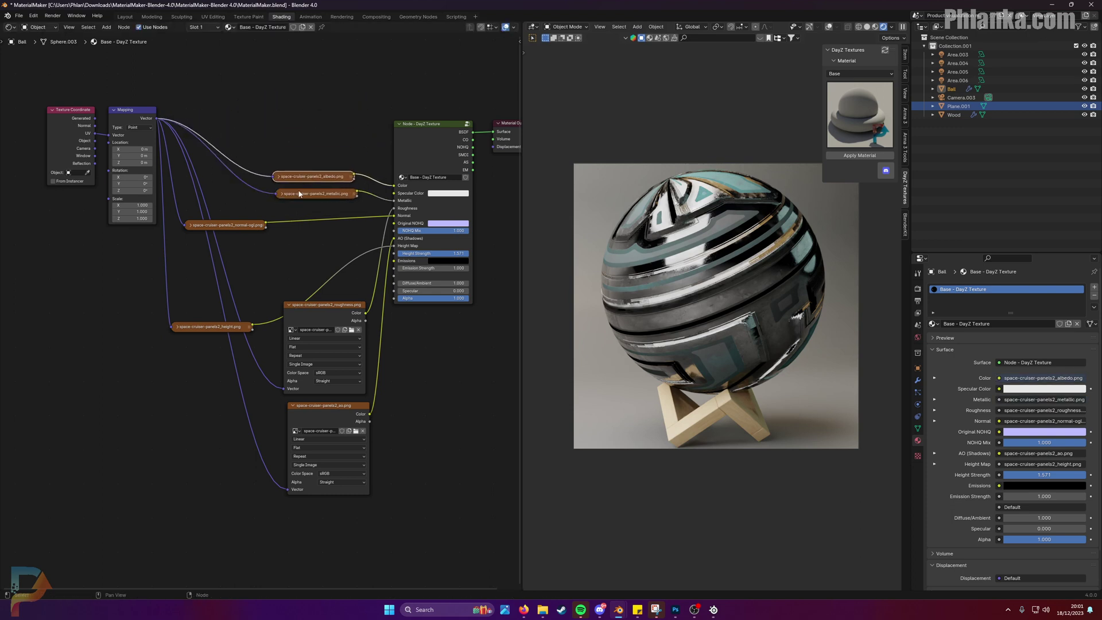
left_click_drag(236, 226, 330, 210)
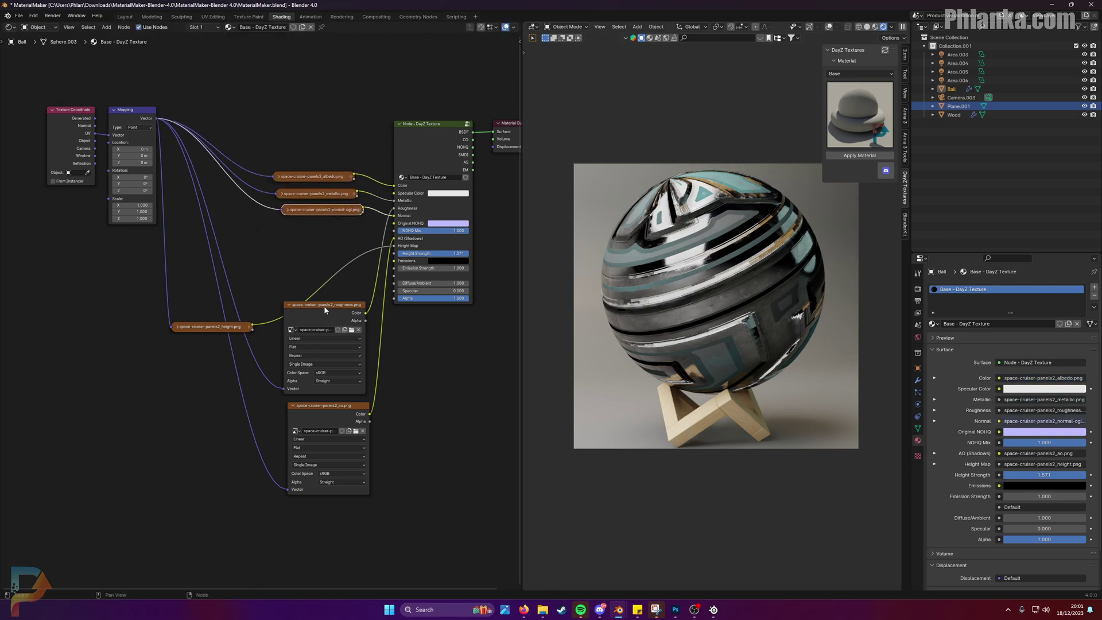
Collapse and stack the roughness, height and AO nodes, then move Texture Coordinate and Mapping closer.
left_click(290, 304)
left_click_drag(293, 305, 290, 226)
left_click(178, 327)
left_click_drag(178, 328, 302, 246)
key("h")
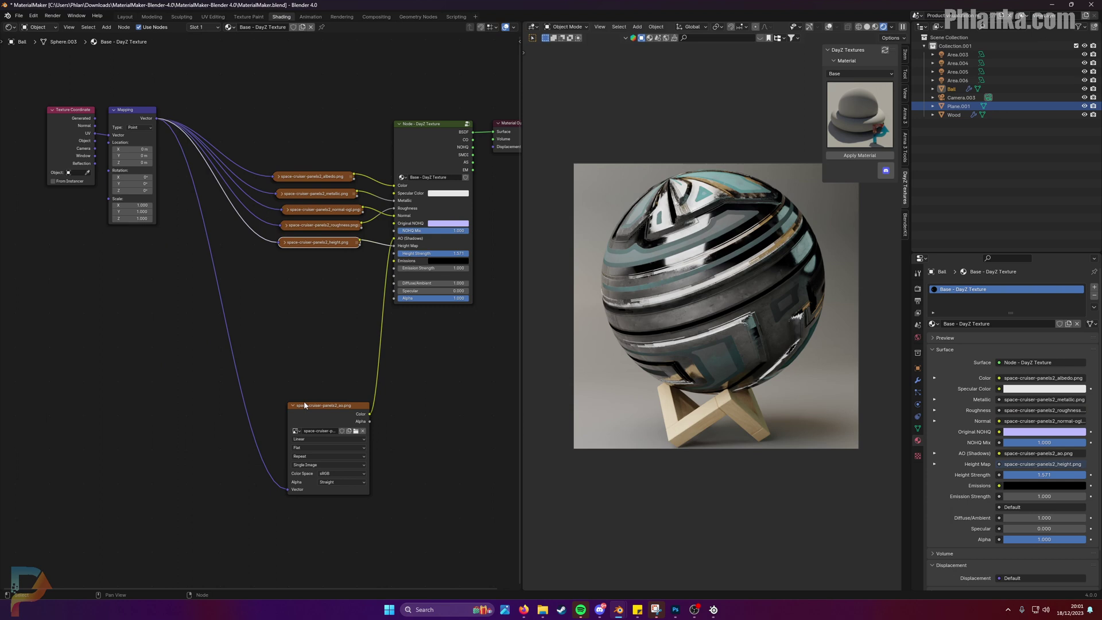
left_click(293, 405)
left_click_drag(301, 398, 300, 254)
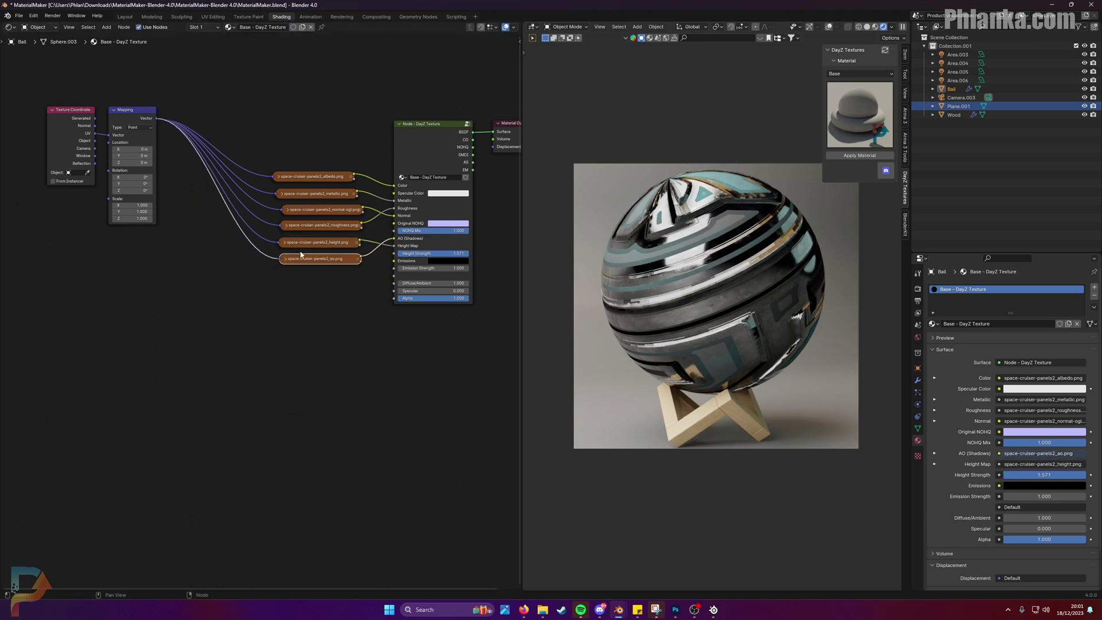
left_click(127, 109)
key("l")
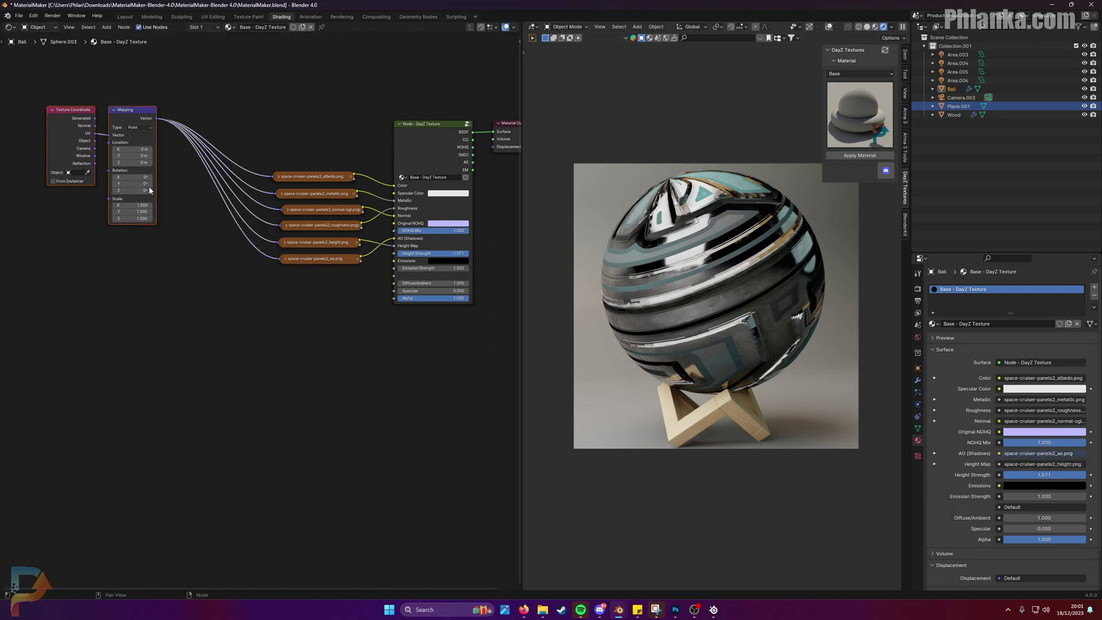
left_click_drag(133, 112, 207, 169)
Set the Mapping Scale to 9.5 on X and 4.9 on Y and Z.
scroll(225, 264, "up", 4)
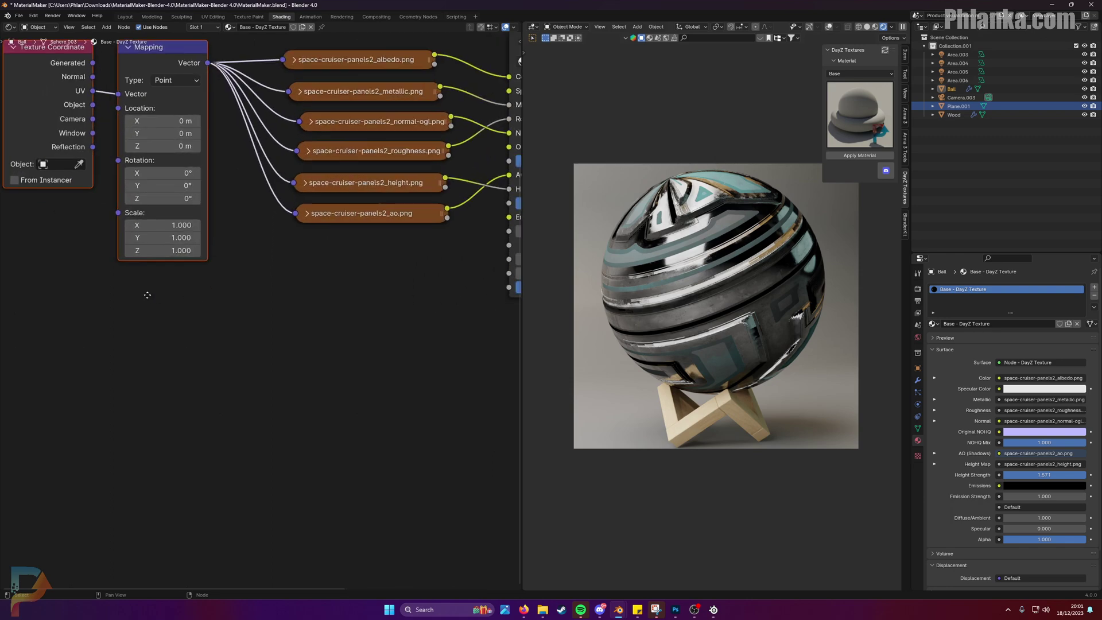
scroll(280, 401, "up", 1)
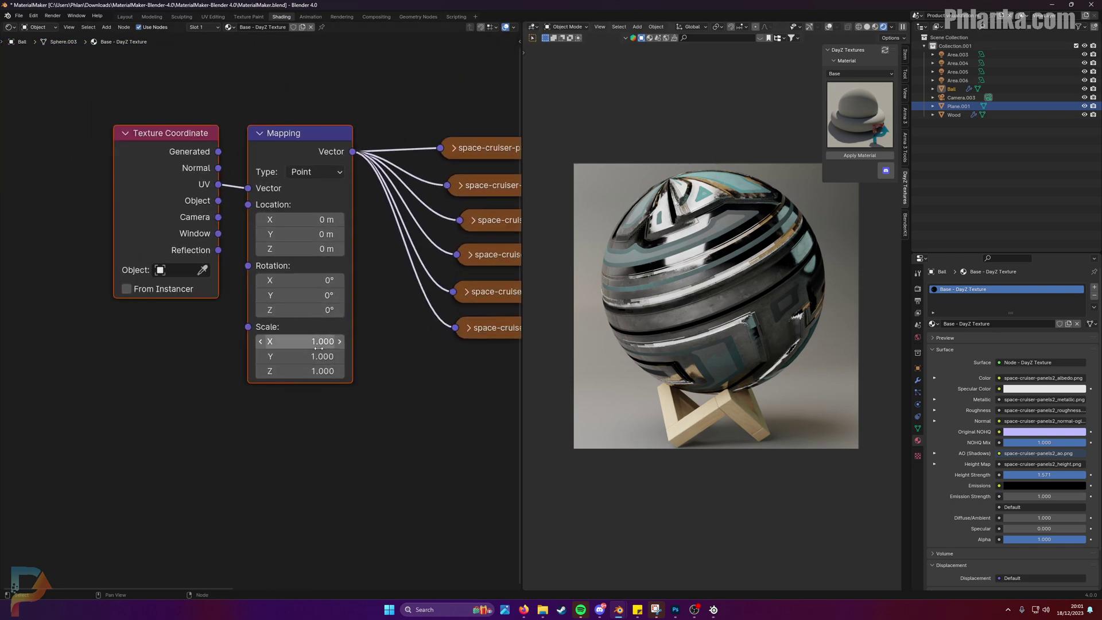
left_click_drag(308, 340, 338, 341)
key("ctrl+z")
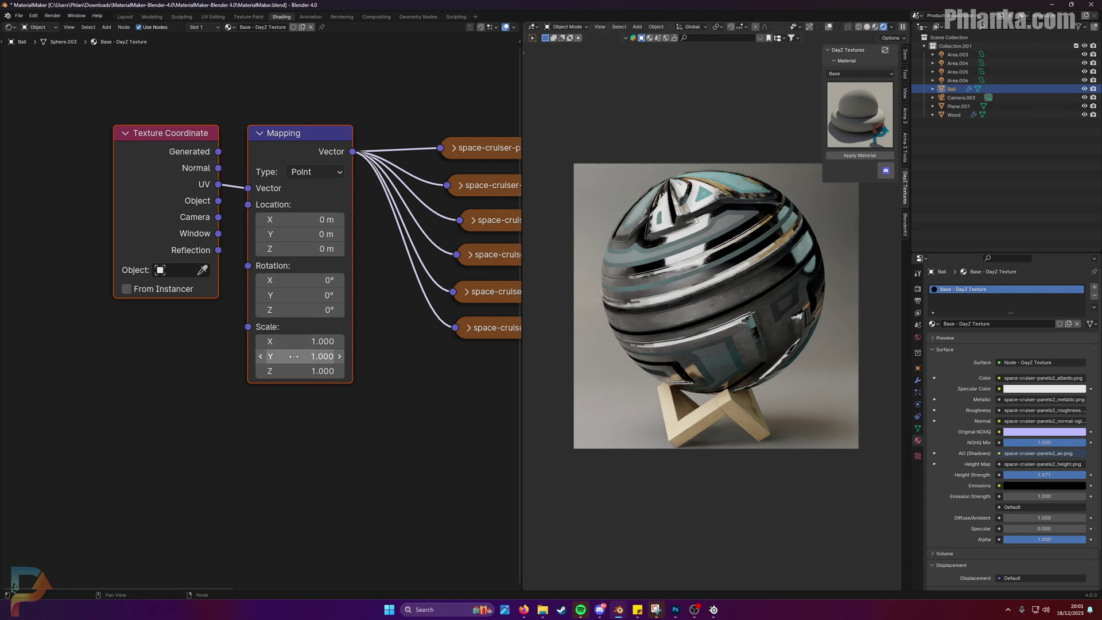
left_click_drag(288, 342, 289, 370)
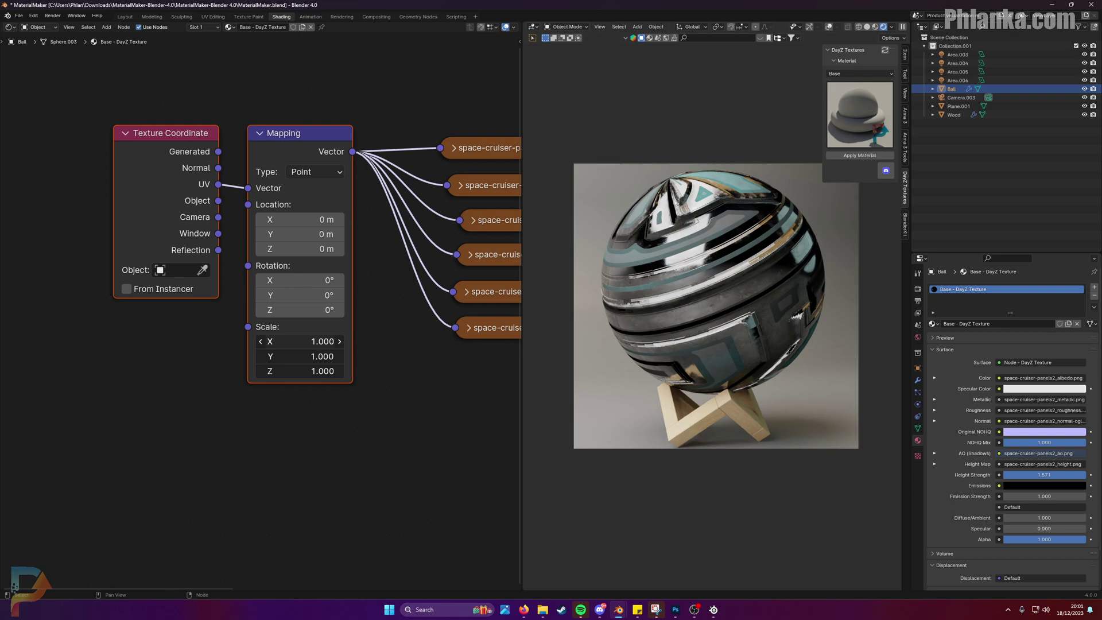
left_click_drag(288, 343, 339, 342)
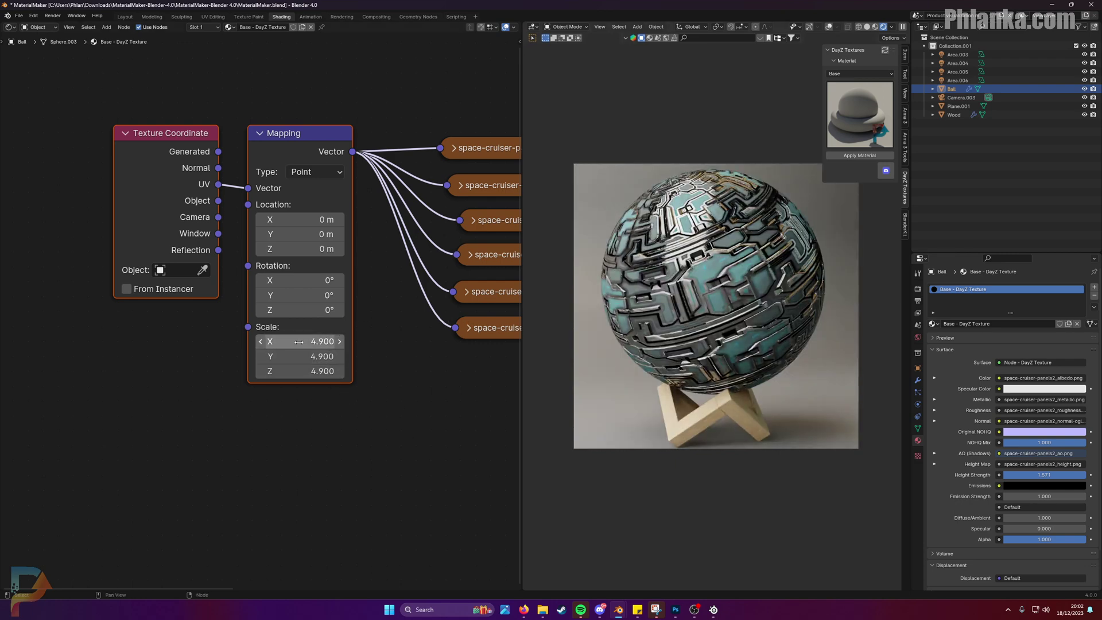
left_click(339, 342)
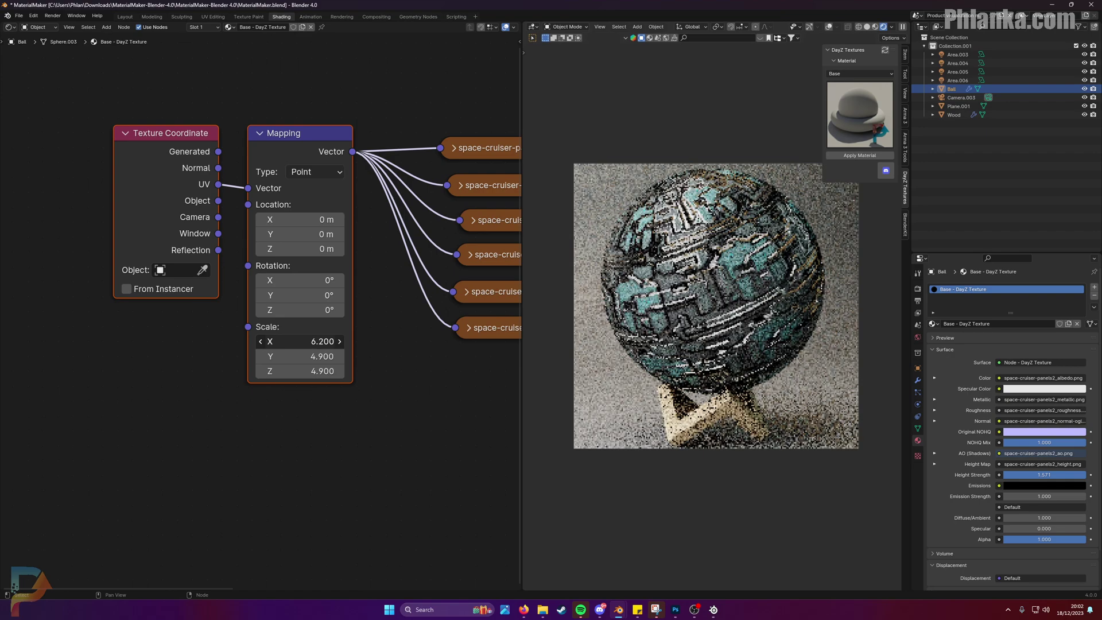
left_click_drag(339, 341, 373, 341)
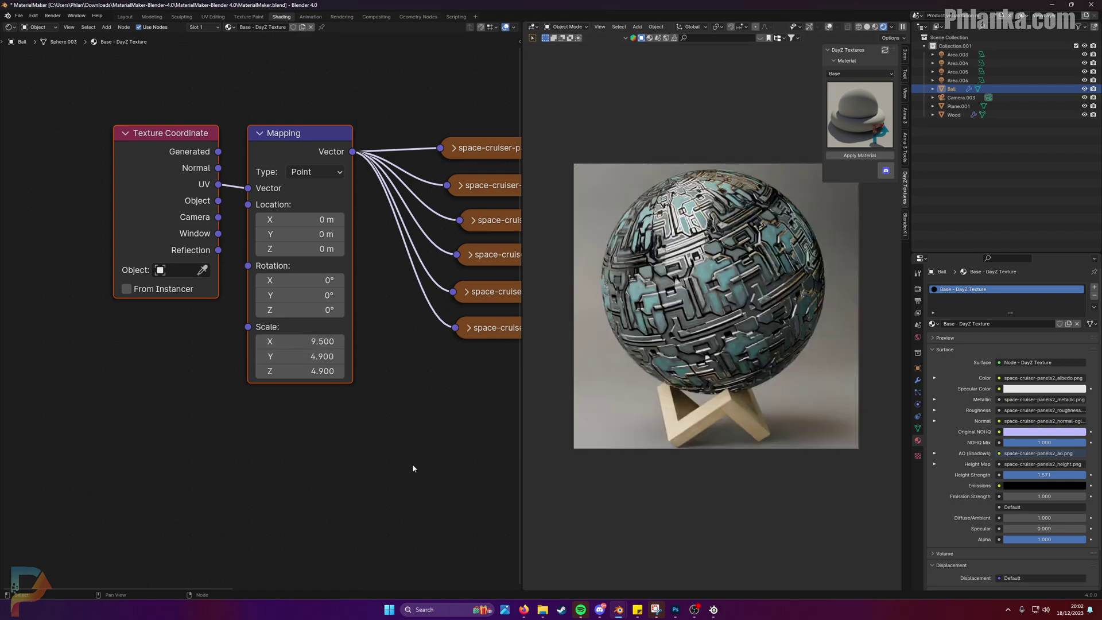
Revert Mapping Scale X to 4.9 and keep the Y and Z rotations at 0°.
key("ctrl+z")
key("ctrl+z")
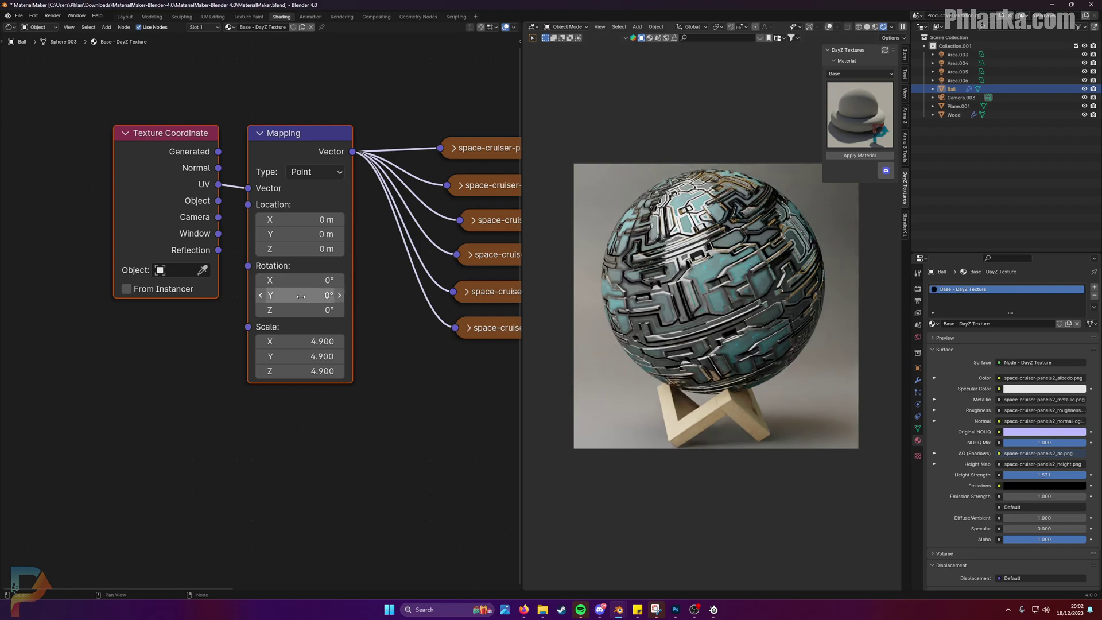
left_click_drag(298, 295, 347, 295)
key("ctrl+z")
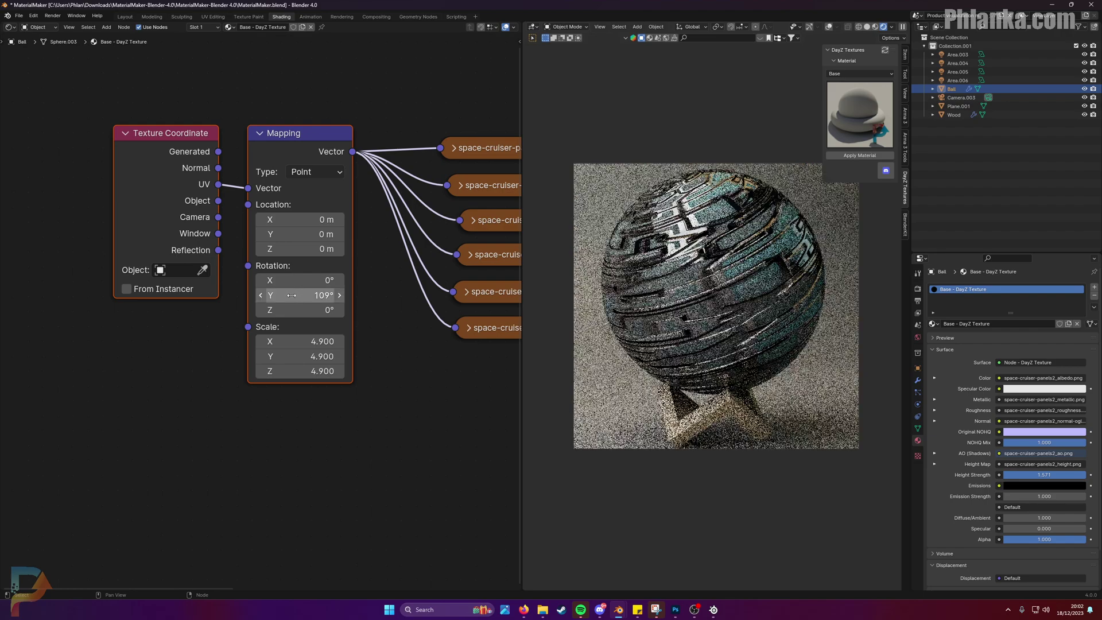
left_click_drag(298, 310, 258, 310)
key("Escape")
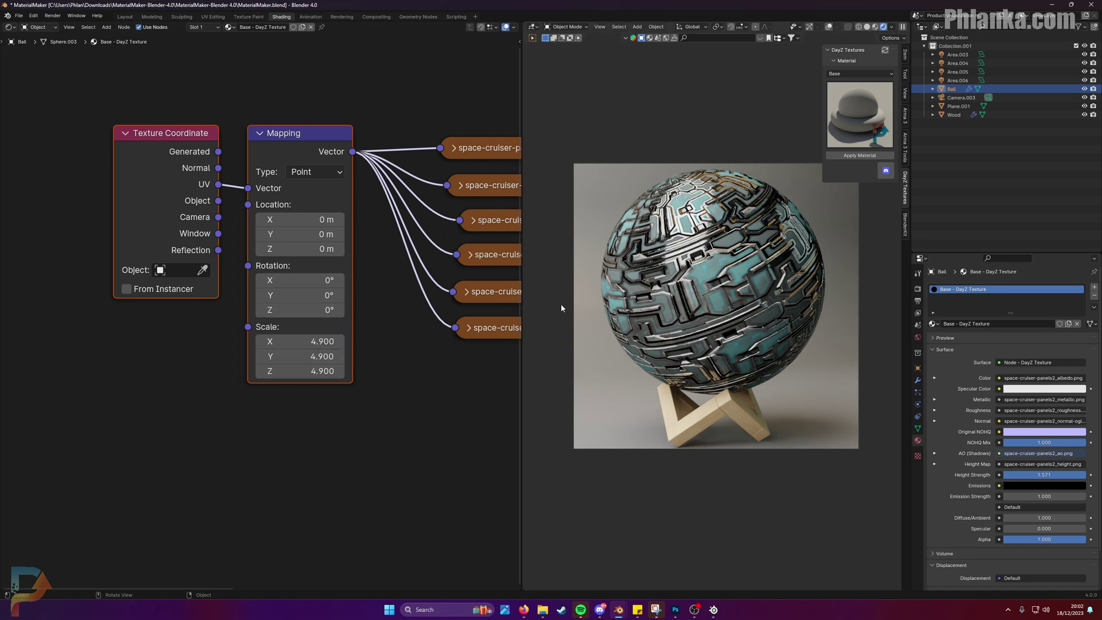
Zoom out, expand the albedo Image Texture node and move it above the other image nodes.
scroll(371, 411, "down", 2)
scroll(371, 411, "down", 4, "ctrl")
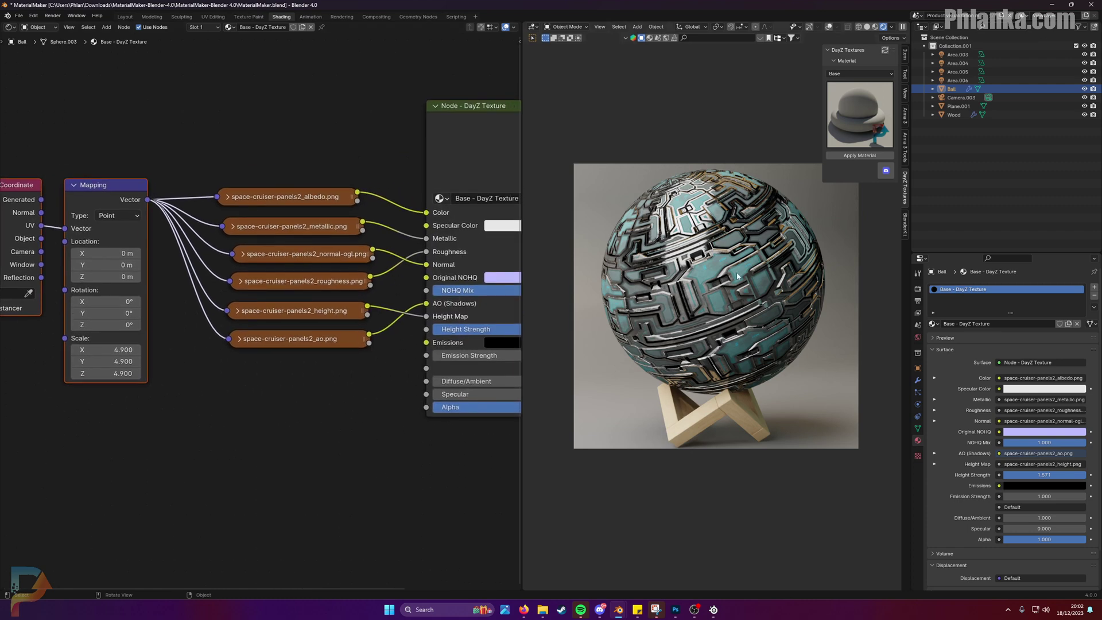
left_click(225, 197)
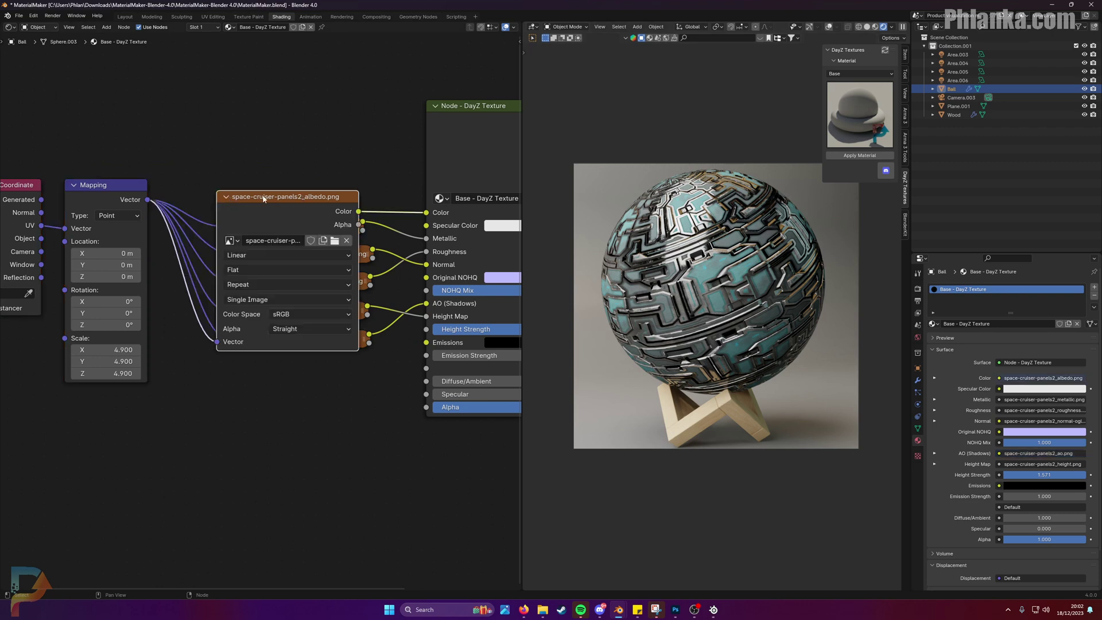
left_click_drag(266, 196, 269, 73)
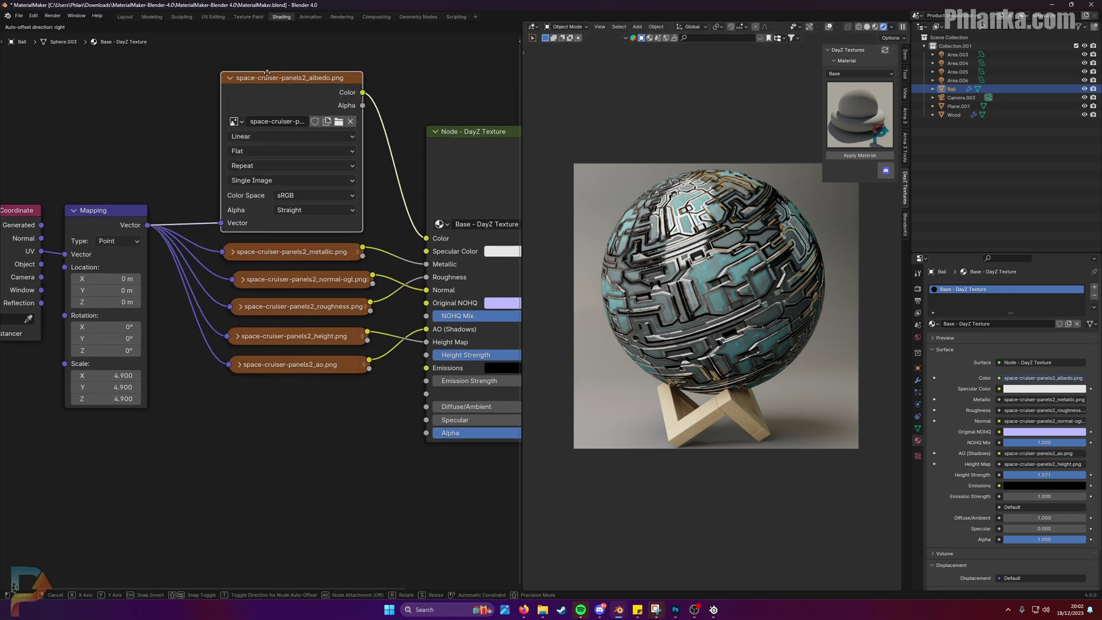
Add a Hue/Saturation/Value node by searching 'hue' in the Add menu.
left_click(489, 103)
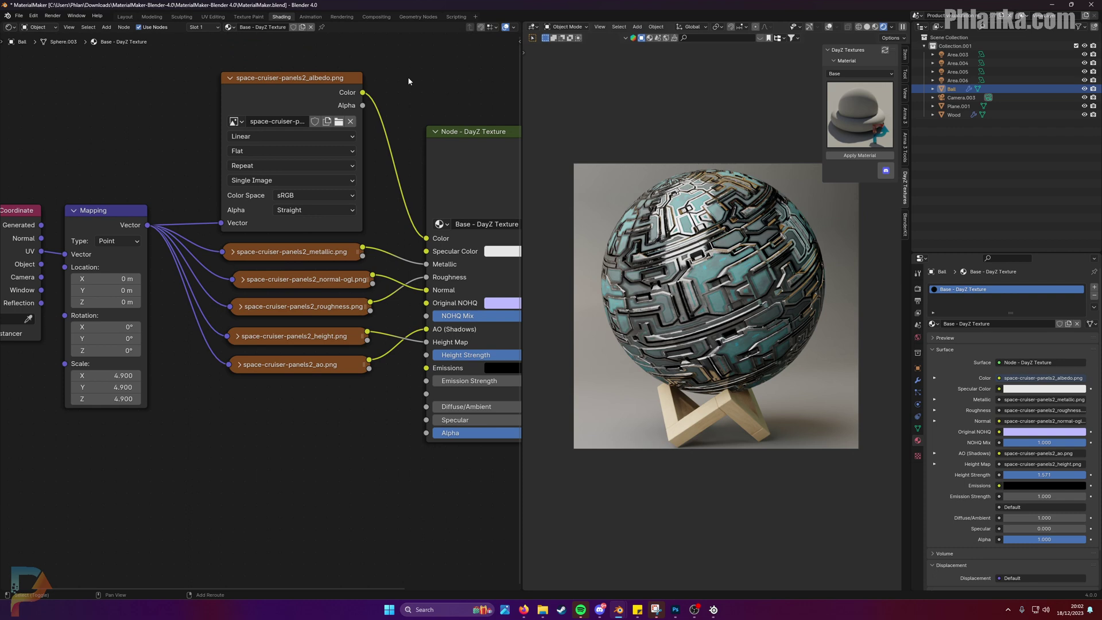
key("shift+a")
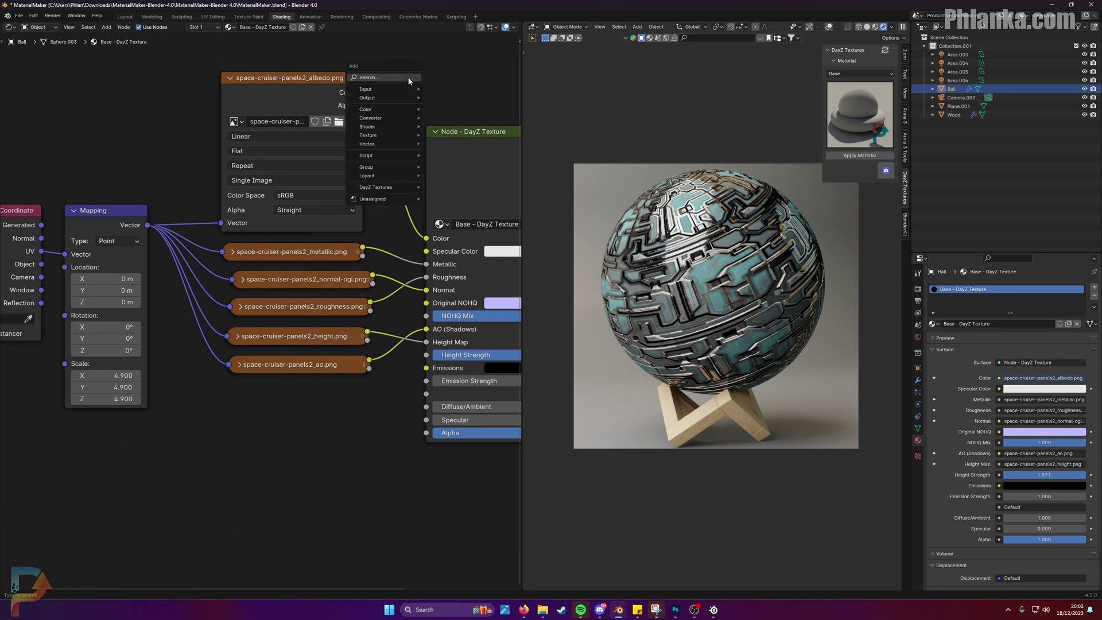
key("shift+a")
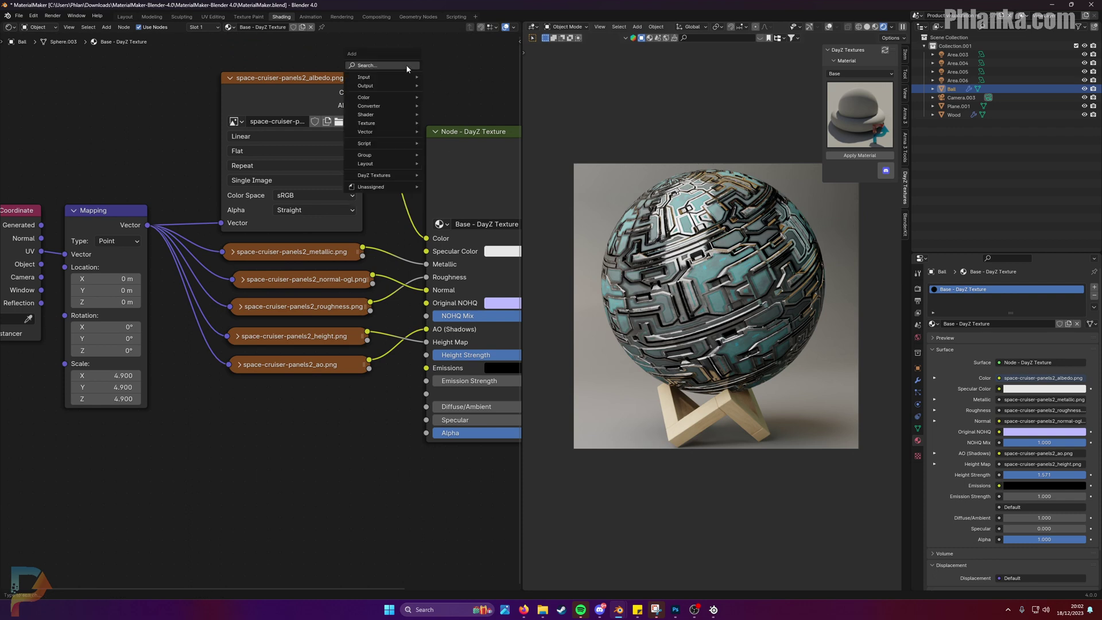
left_click(406, 67)
type("hue")
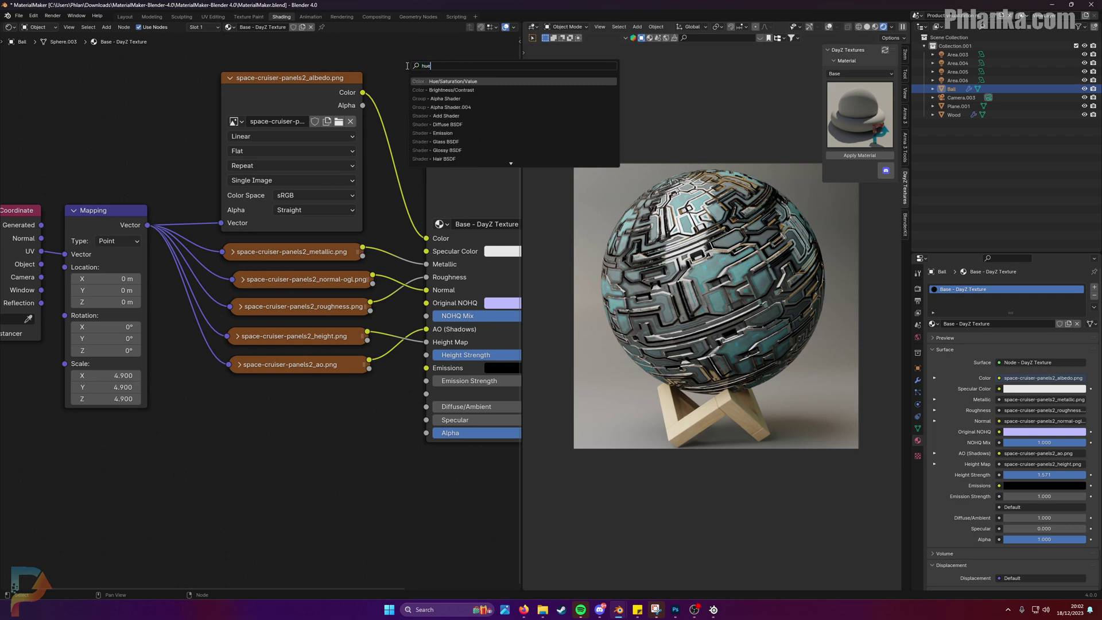
key("Return")
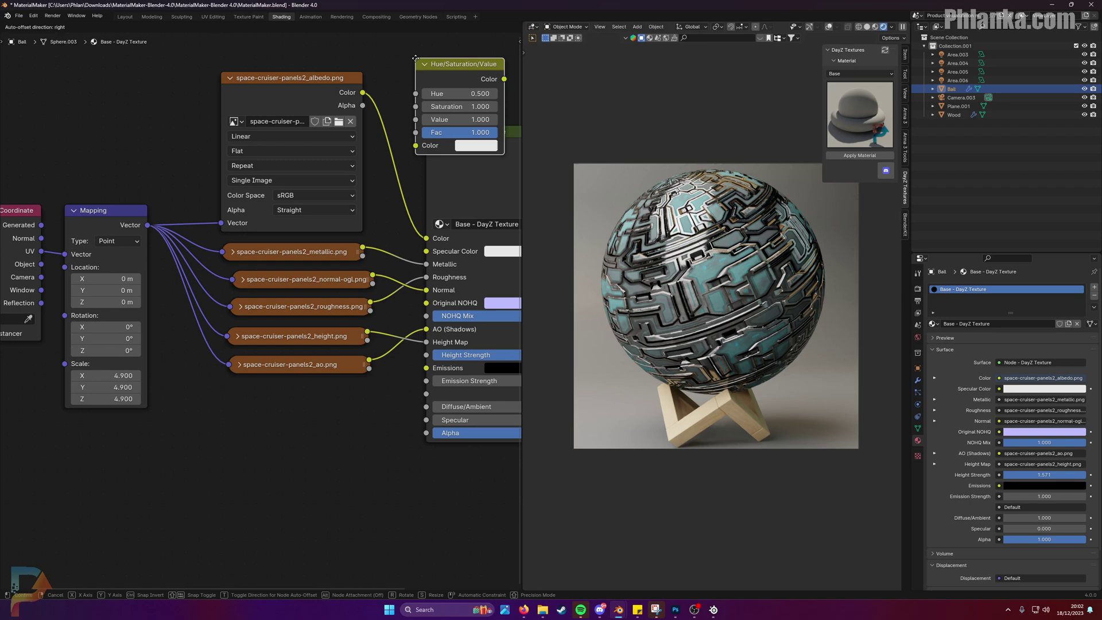
Insert the HSV node into the albedo-to-Color link and lower its Hue to 0.260 for green panels.
left_click(372, 87)
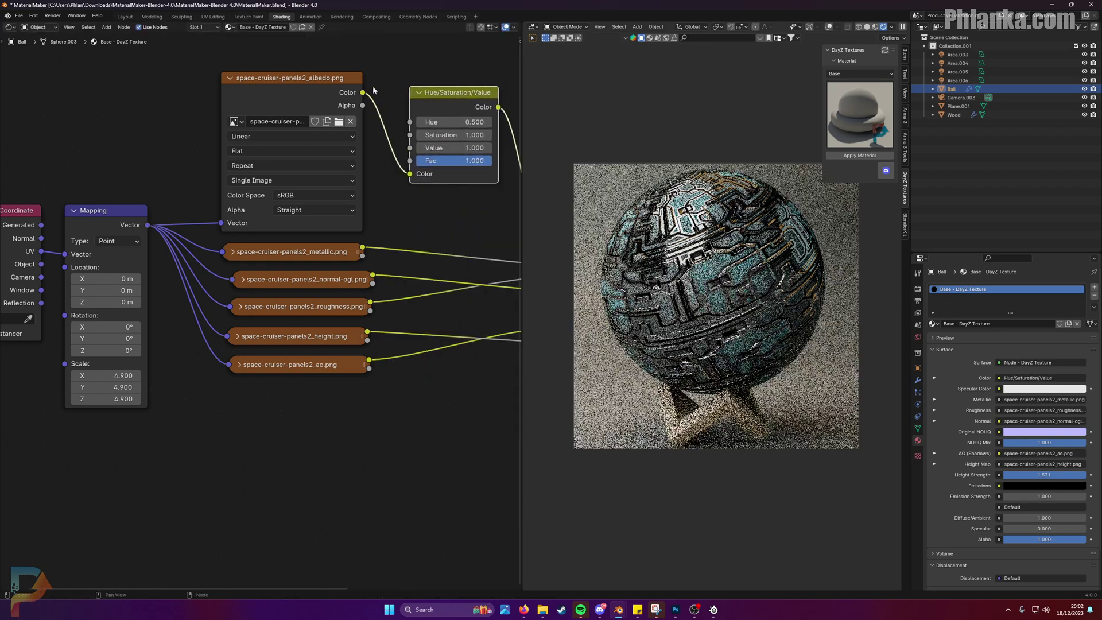
middle_click_drag(517, 206, 405, 203)
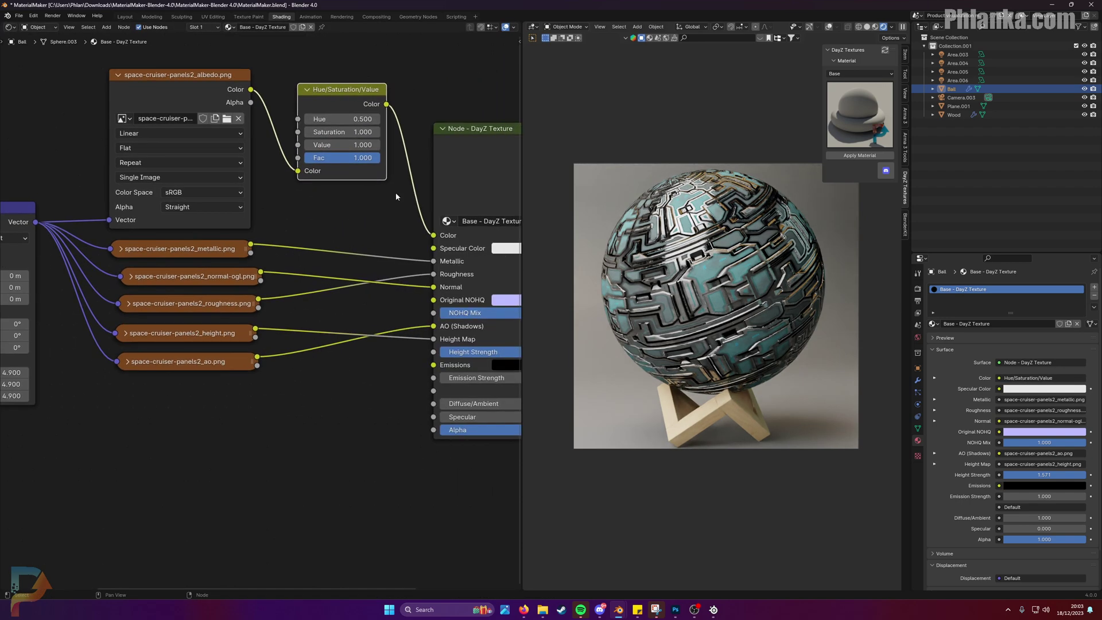
mouse_move(342, 122)
left_mouse_down()
mouse_move(382, 123)
mouse_move(331, 126)
left_mouse_up()
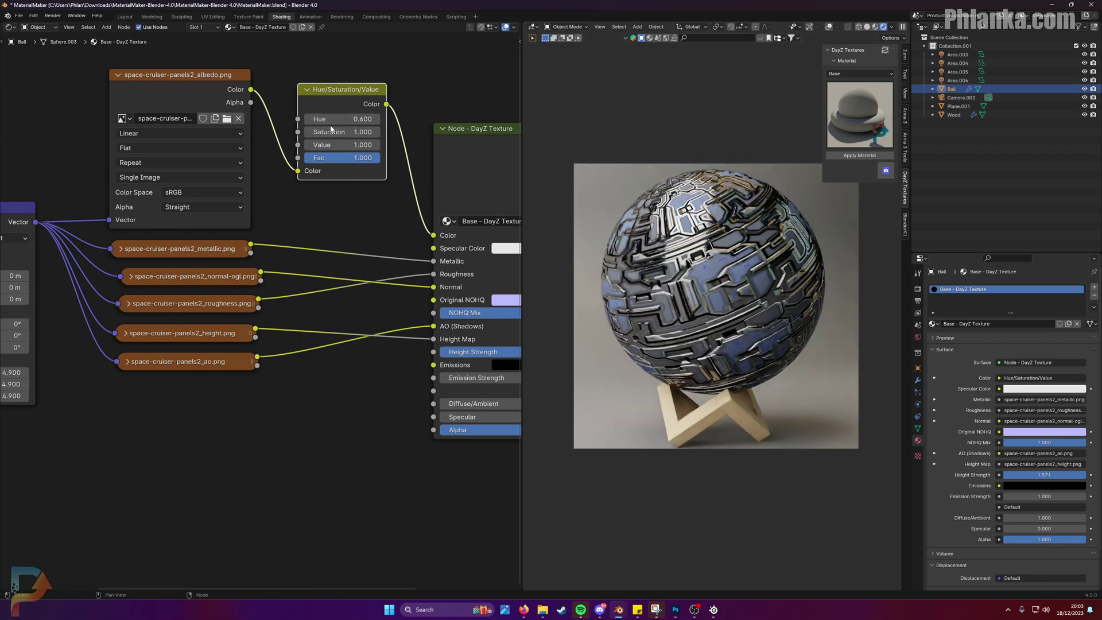
left_click(341, 120)
type("0.52")
key("Return")
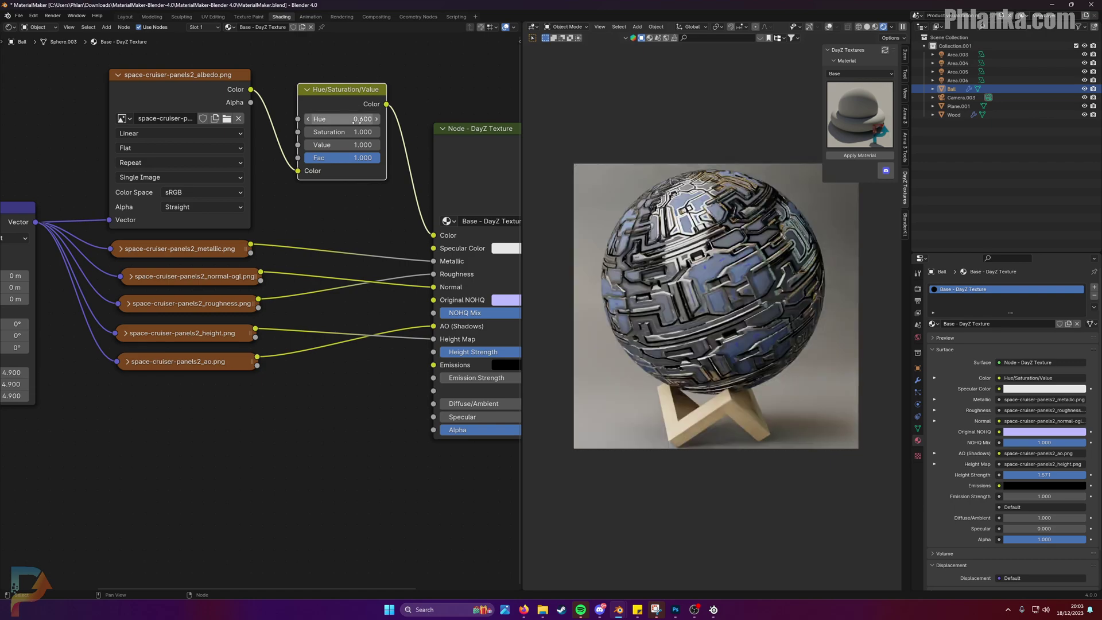
left_click_drag(341, 119, 313, 119)
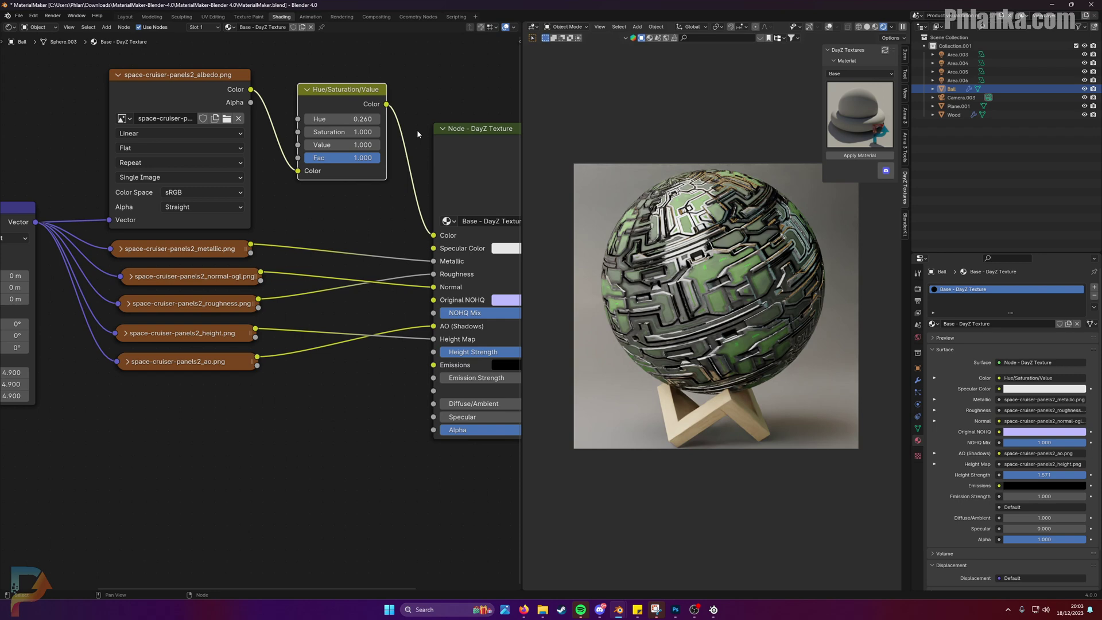
Copy the words 'Space Cruiser' from the texture's product page in Firefox.
scroll(344, 225, "down", 2)
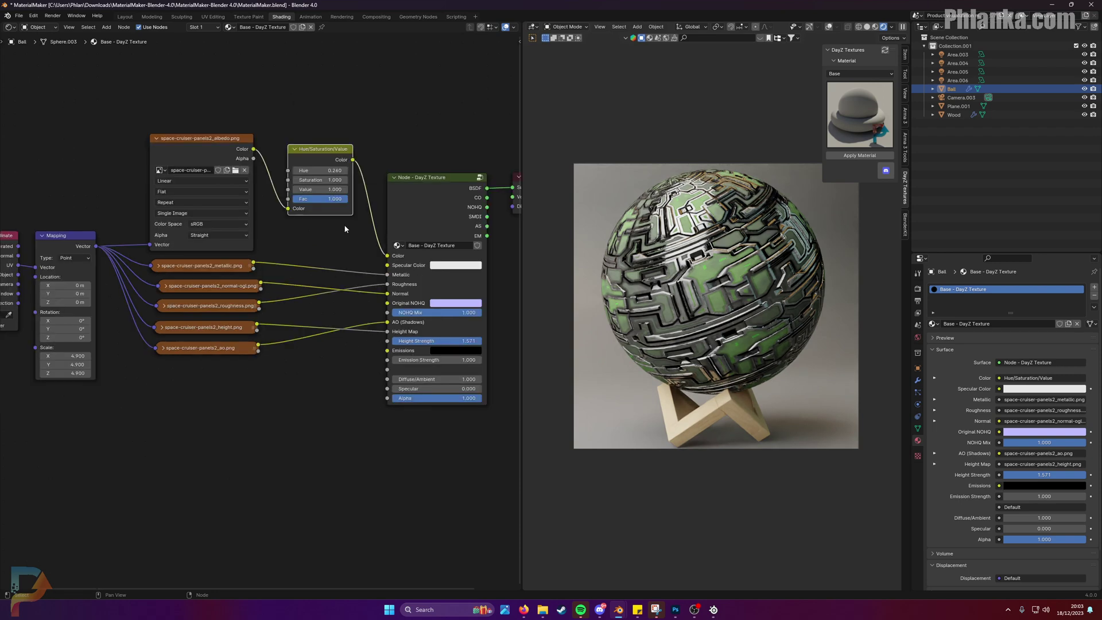
middle_click_drag(352, 231, 401, 76)
scroll(402, 76, "down", 1)
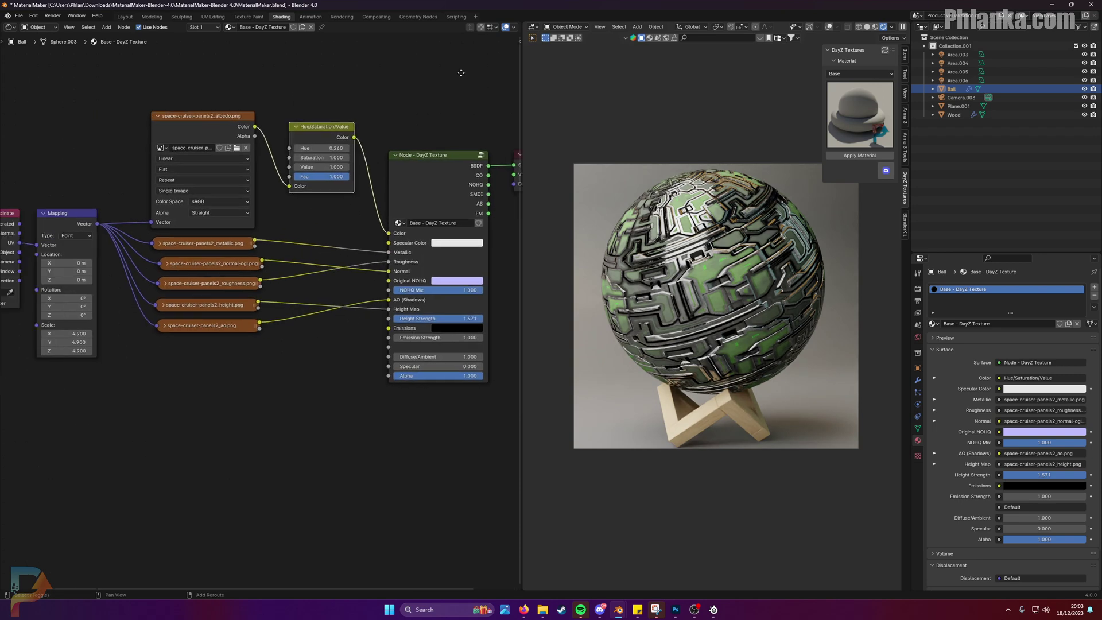
scroll(381, 157, "down", 1)
scroll(327, 226, "down", 1)
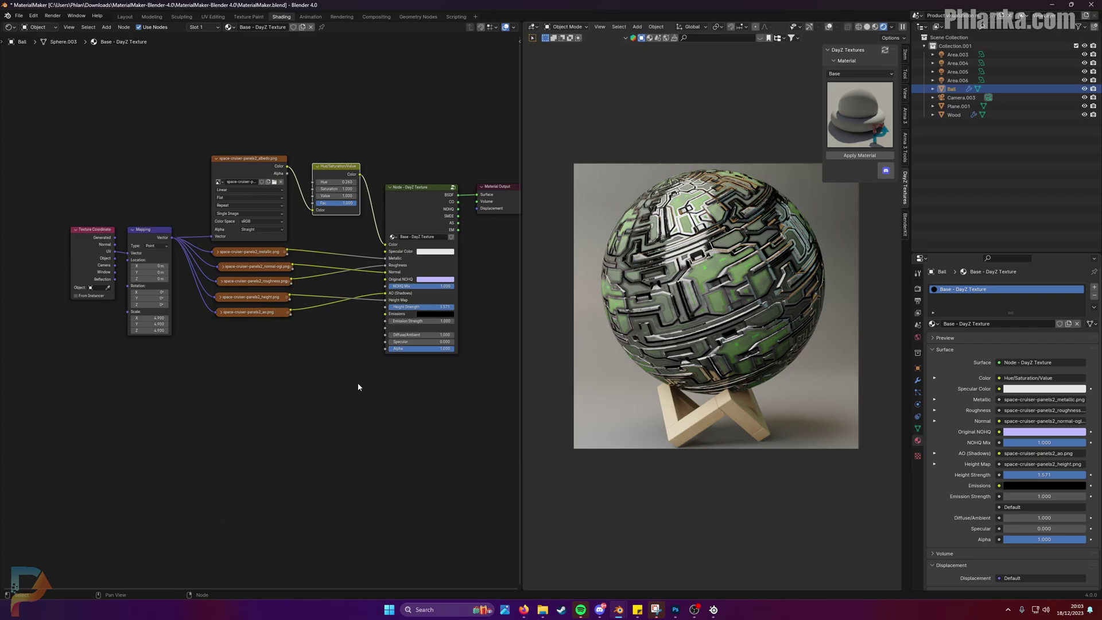
left_click(523, 609)
right_click(536, 81)
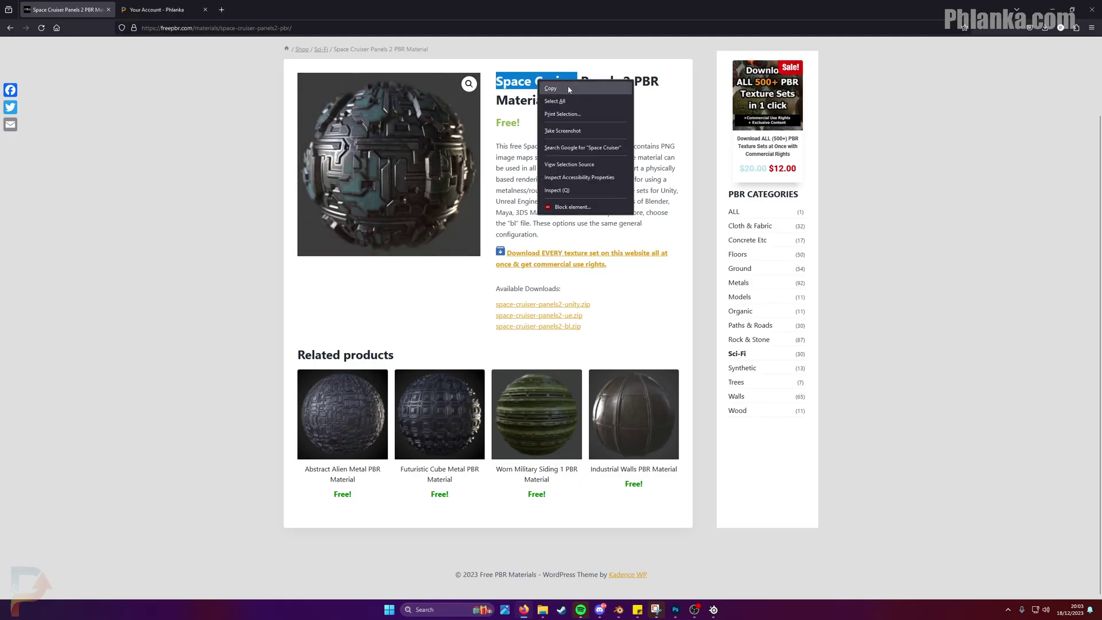
left_click(568, 89)
key("alt+Tab")
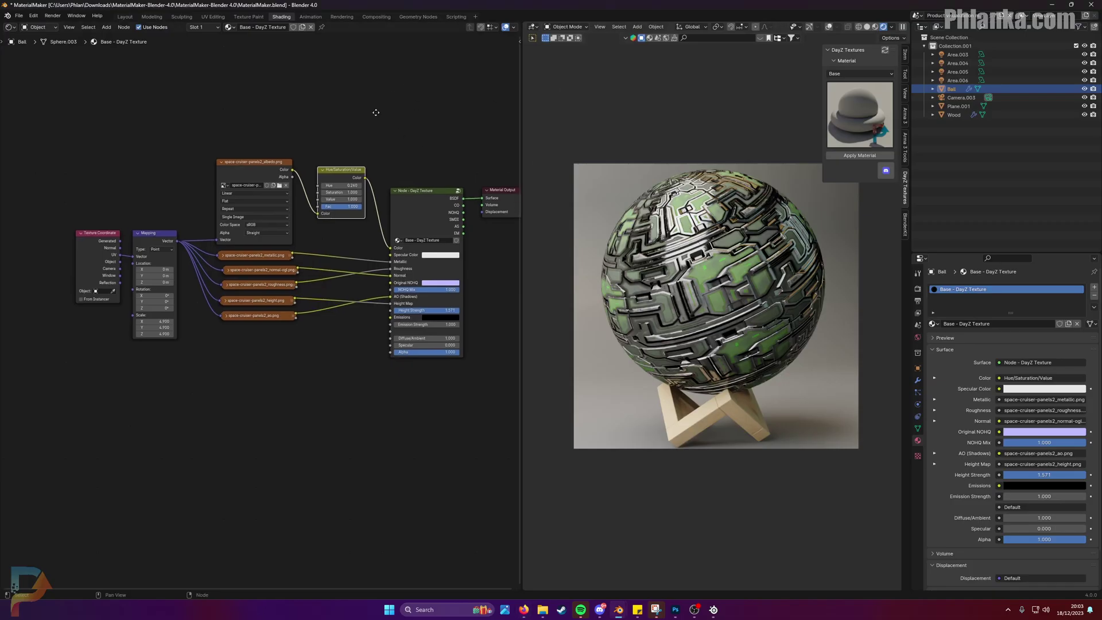
Replace 'Base' with 'Space Cruiser' so the material is named Space Cruiser - DayZ Texture.
middle_click_drag(373, 106, 361, 130)
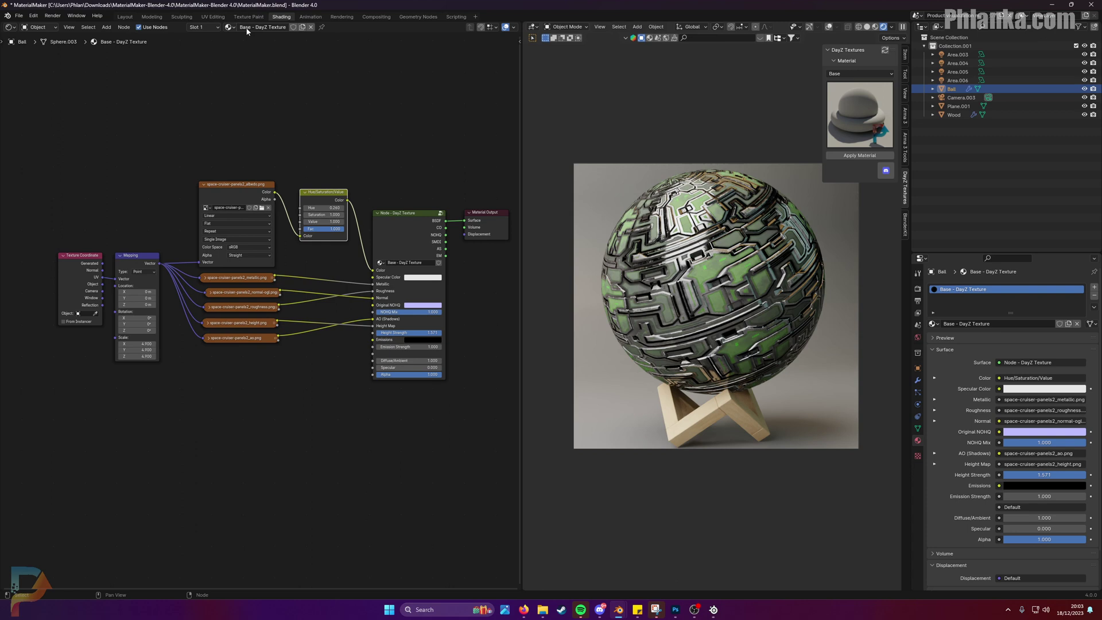
left_click(262, 28)
left_click(252, 28)
left_click_drag(250, 28, 220, 29)
type("Space Cruiser")
left_click_drag(274, 28, 290, 27)
key("Return")
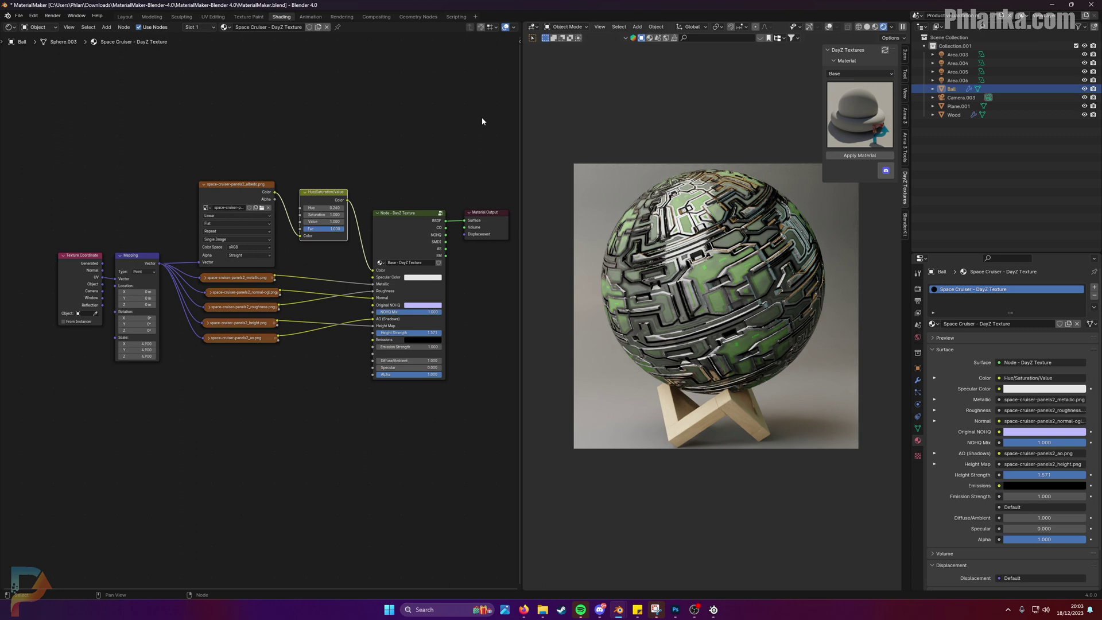
Automatically pack the 8 external space-cruiser texture files into MaterialMaker.blend.
left_click(21, 16)
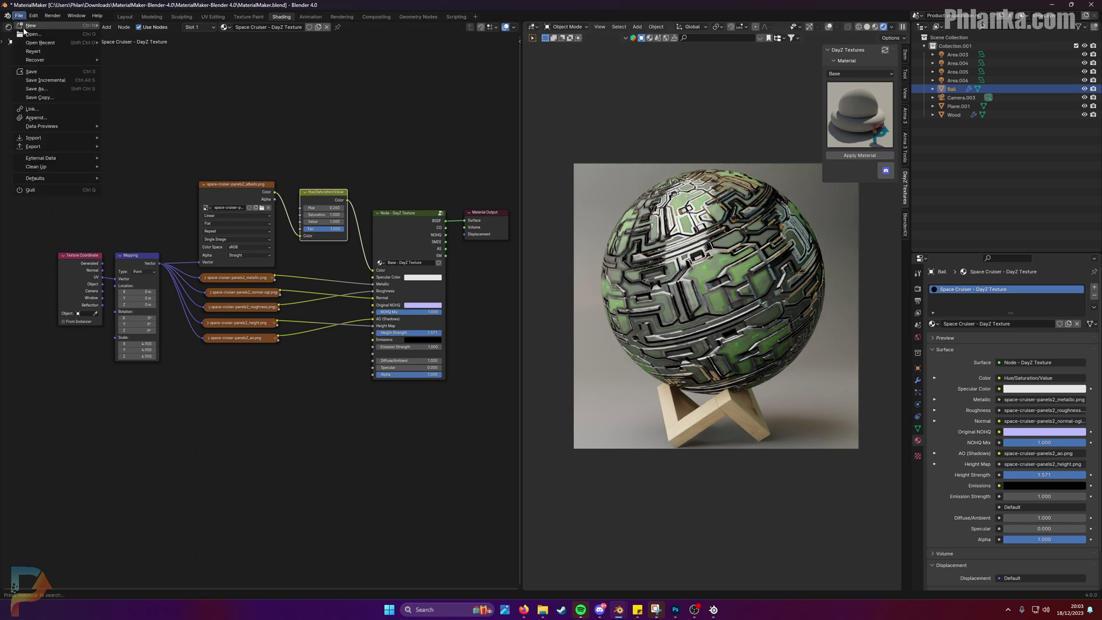
left_click(53, 89)
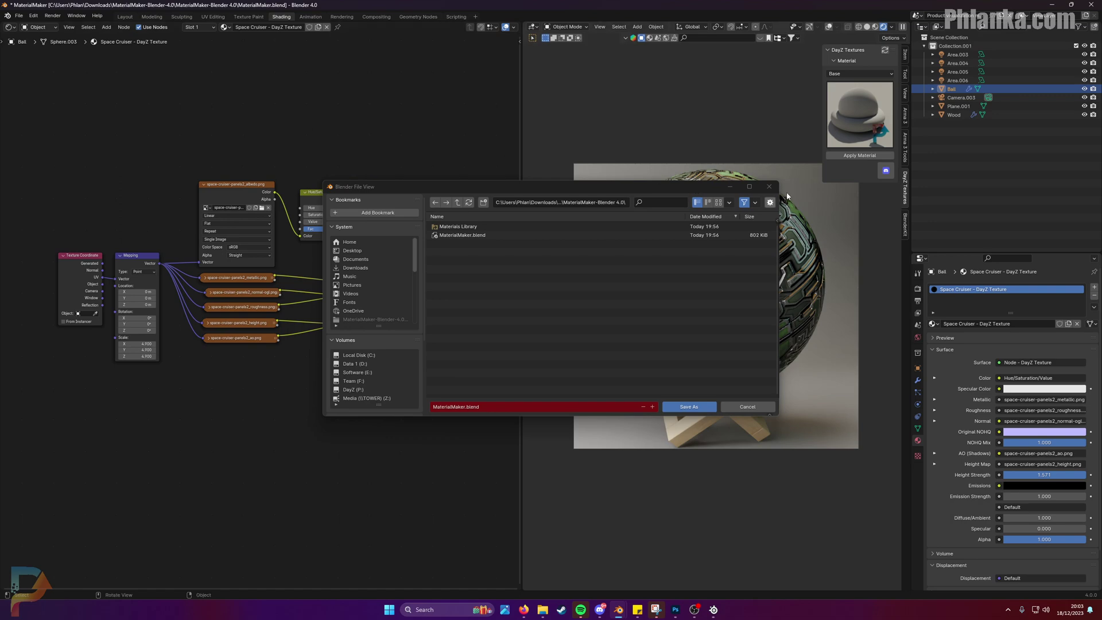
left_click(769, 187)
left_click(21, 17)
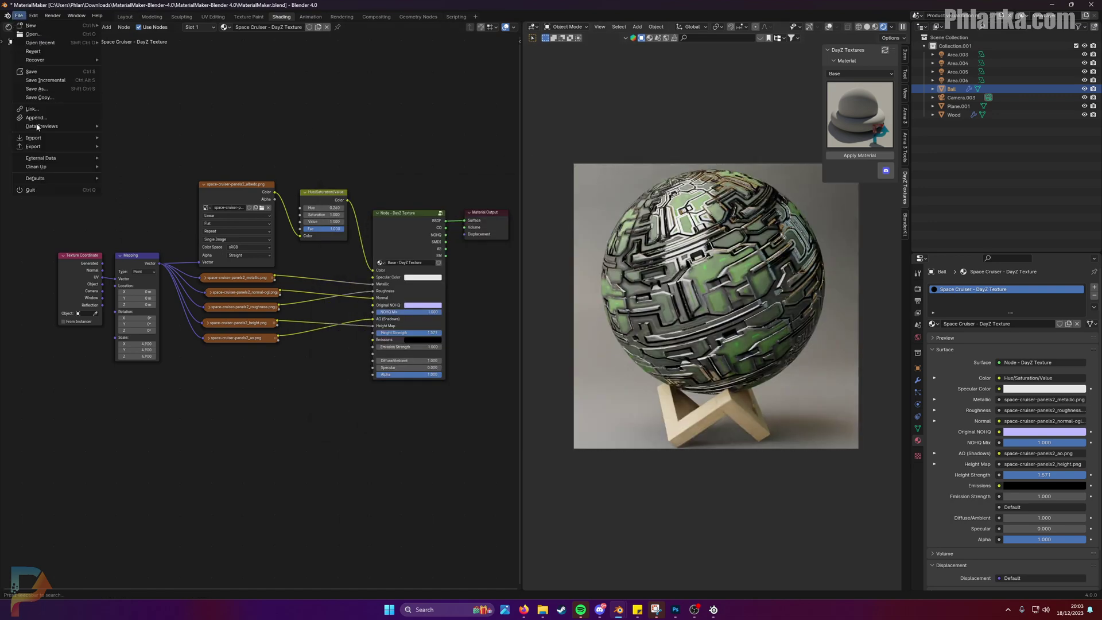
mouse_move(61, 156)
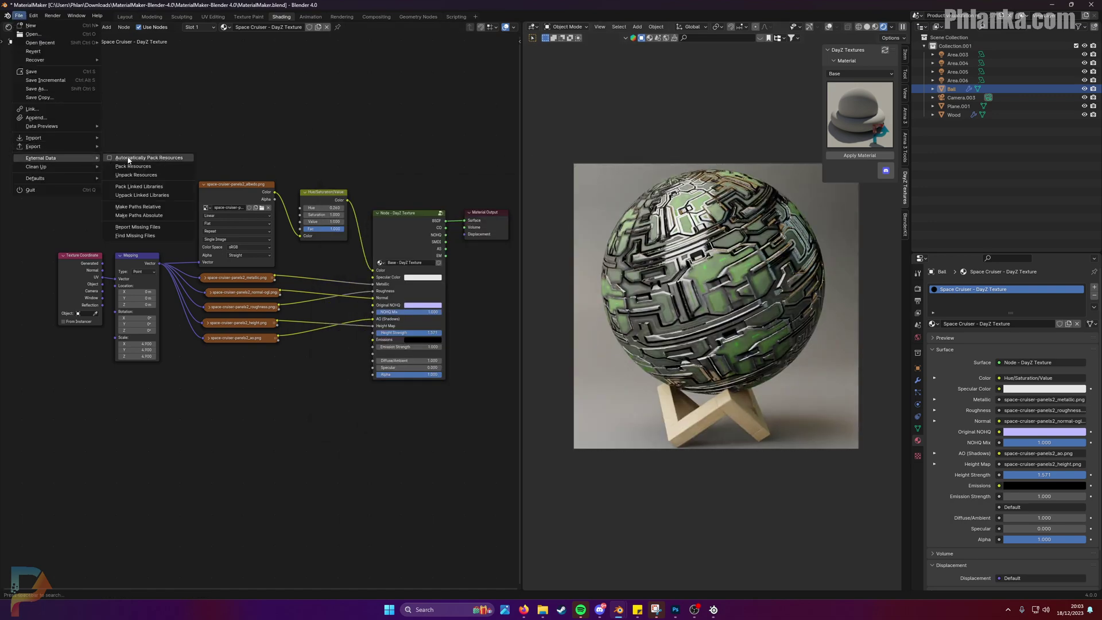
left_click(111, 157)
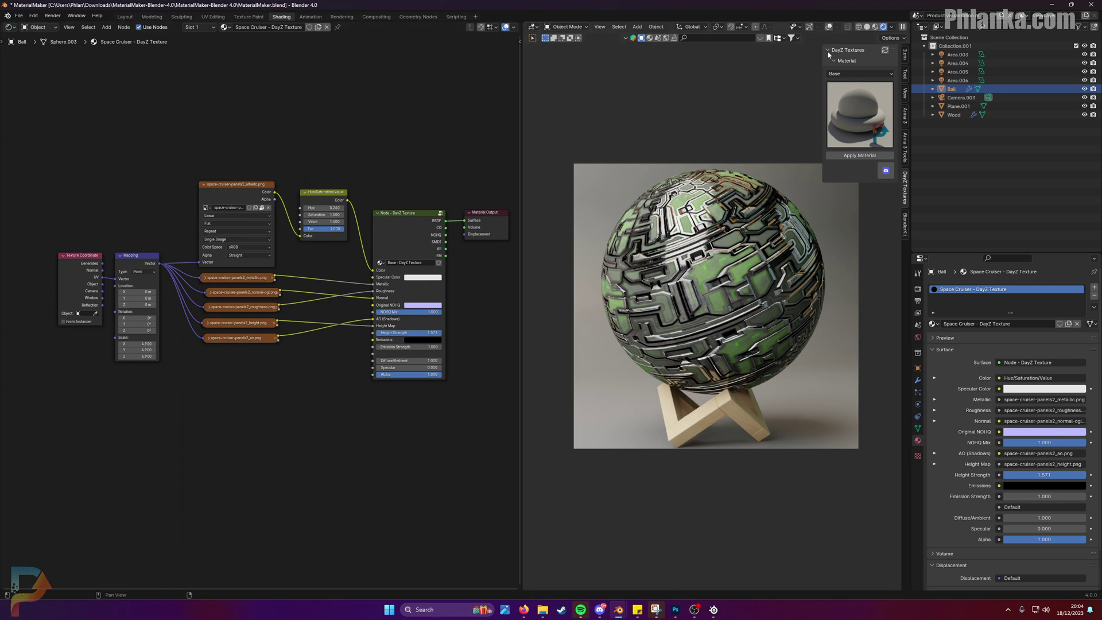
Show Orphan Data in the Outliner, purge the 1 text and 2 images, then return to View Layer.
left_click(940, 27)
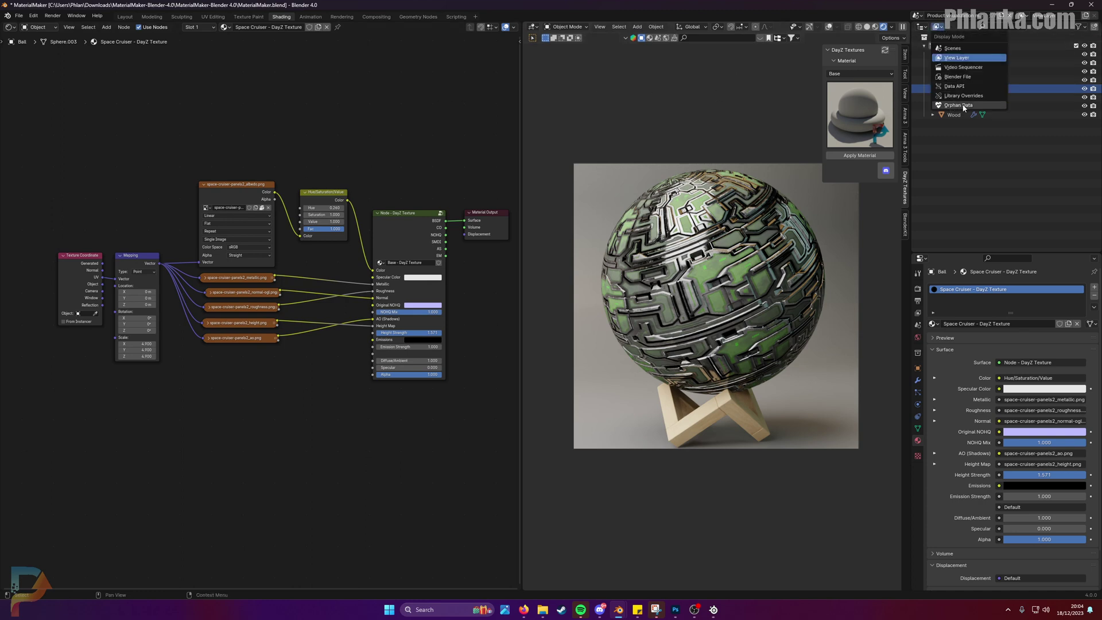
left_click(939, 29)
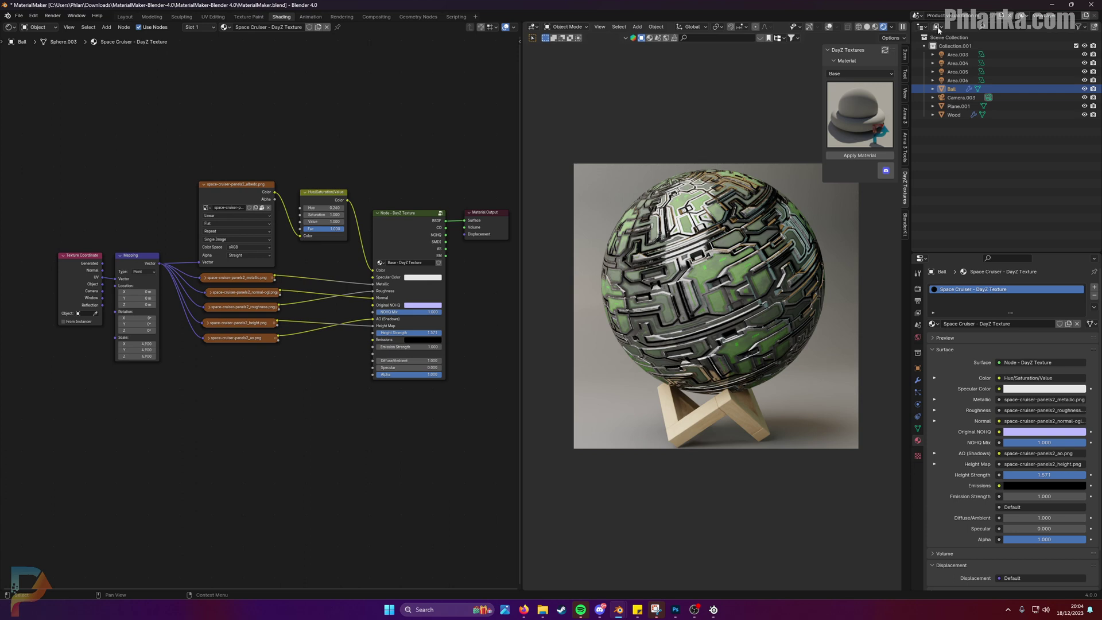
left_click(939, 29)
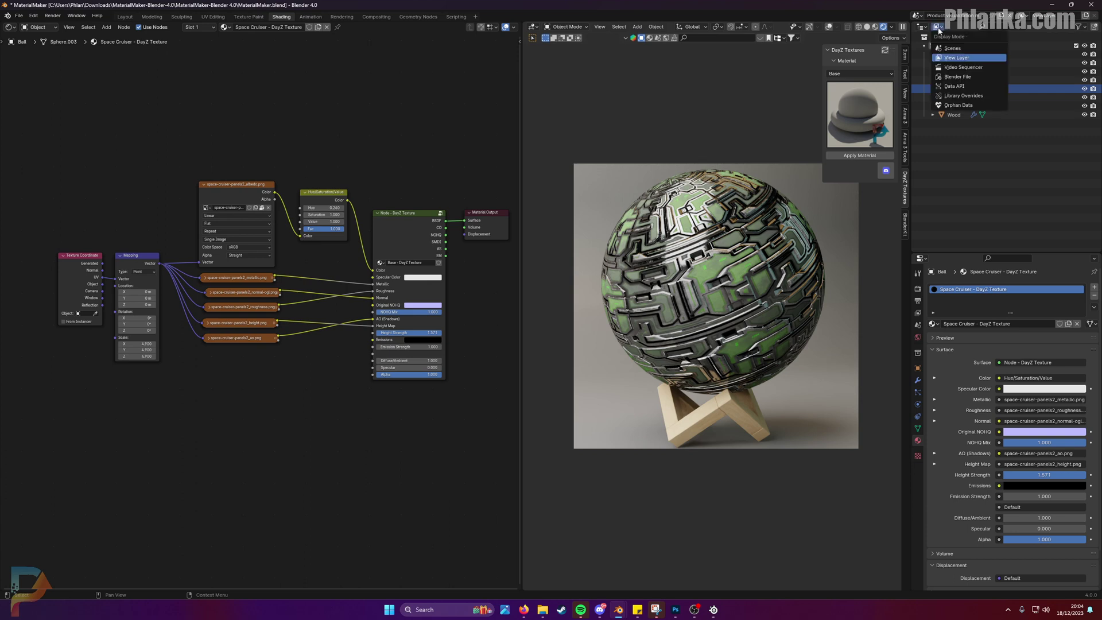
left_click(960, 105)
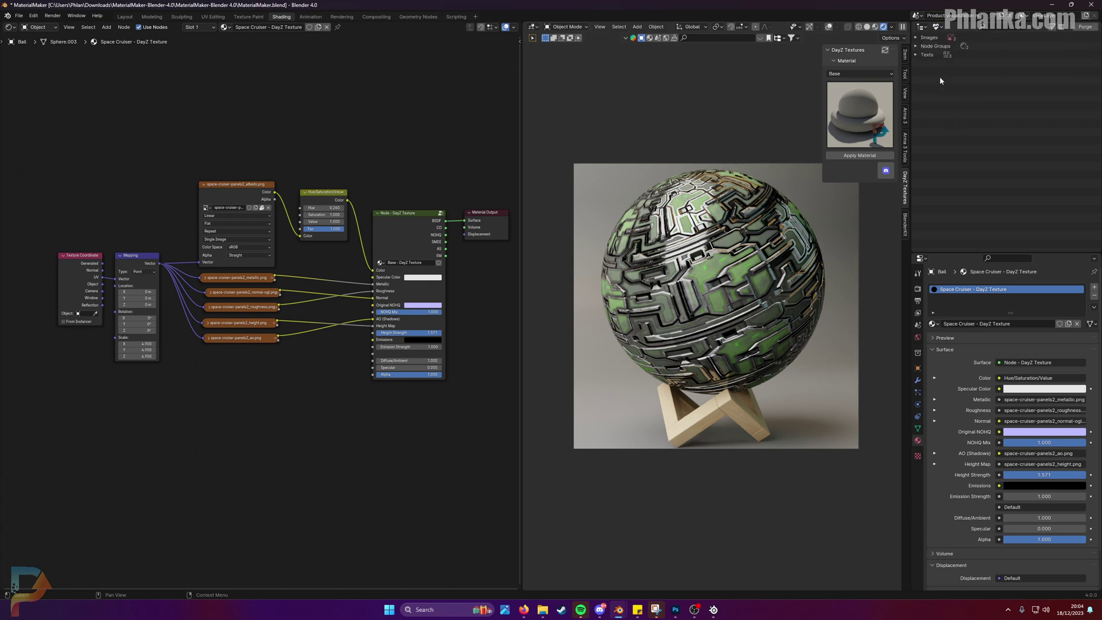
left_click(1083, 27)
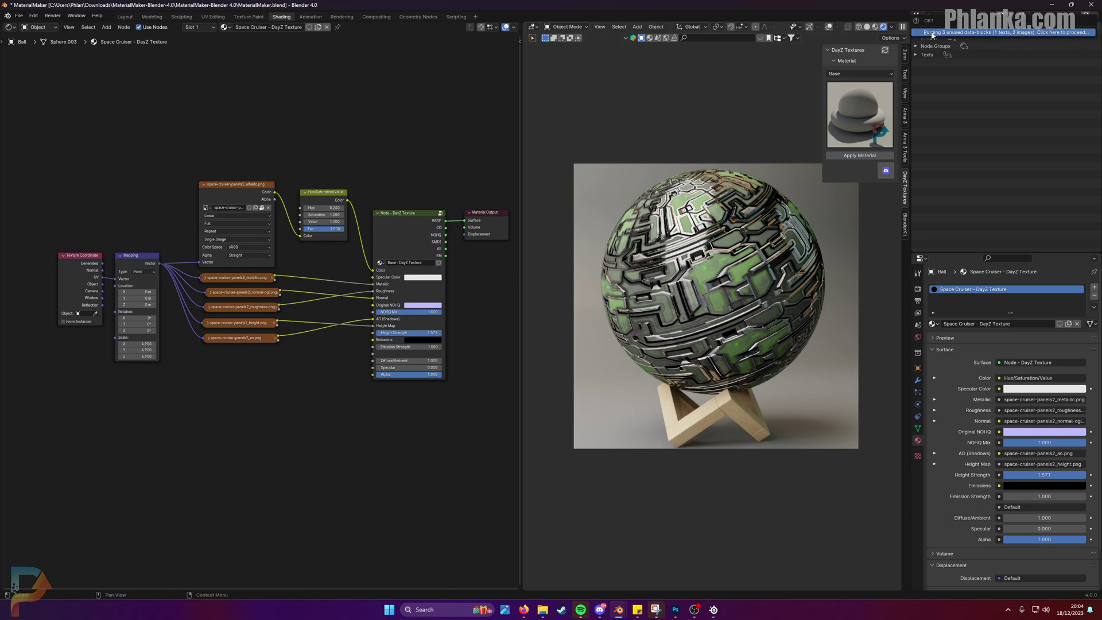
left_click(961, 33)
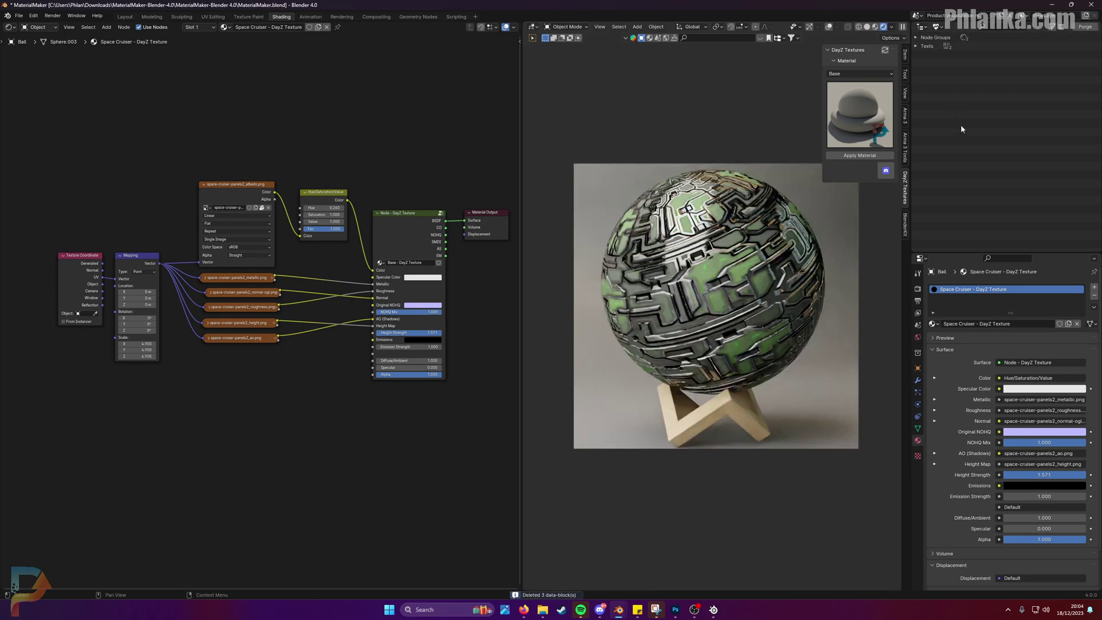
left_click(937, 26)
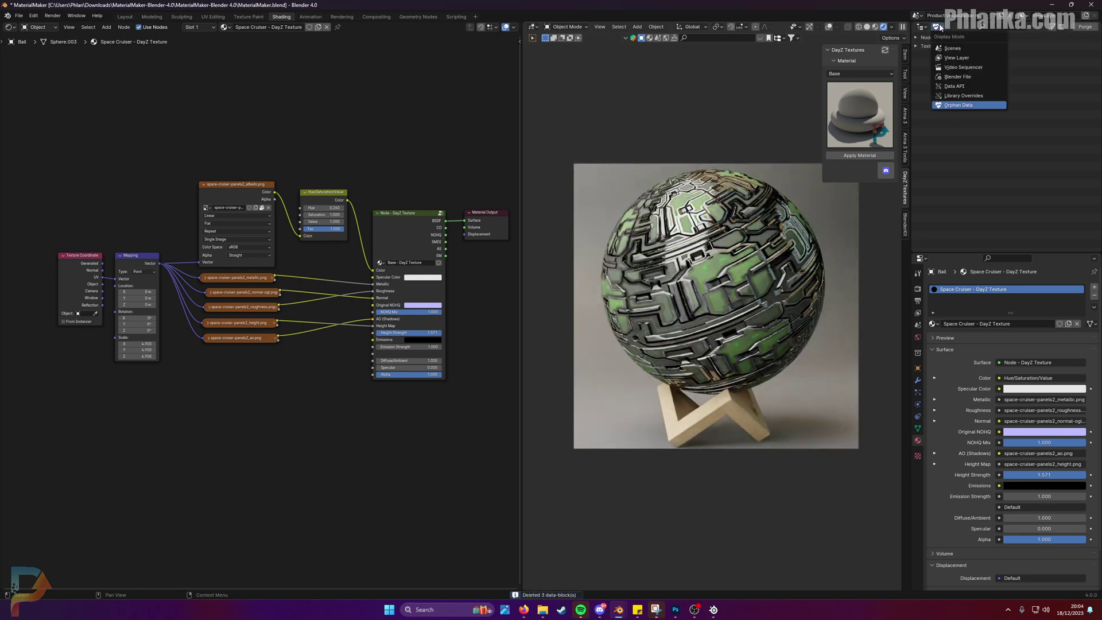
left_click(968, 58)
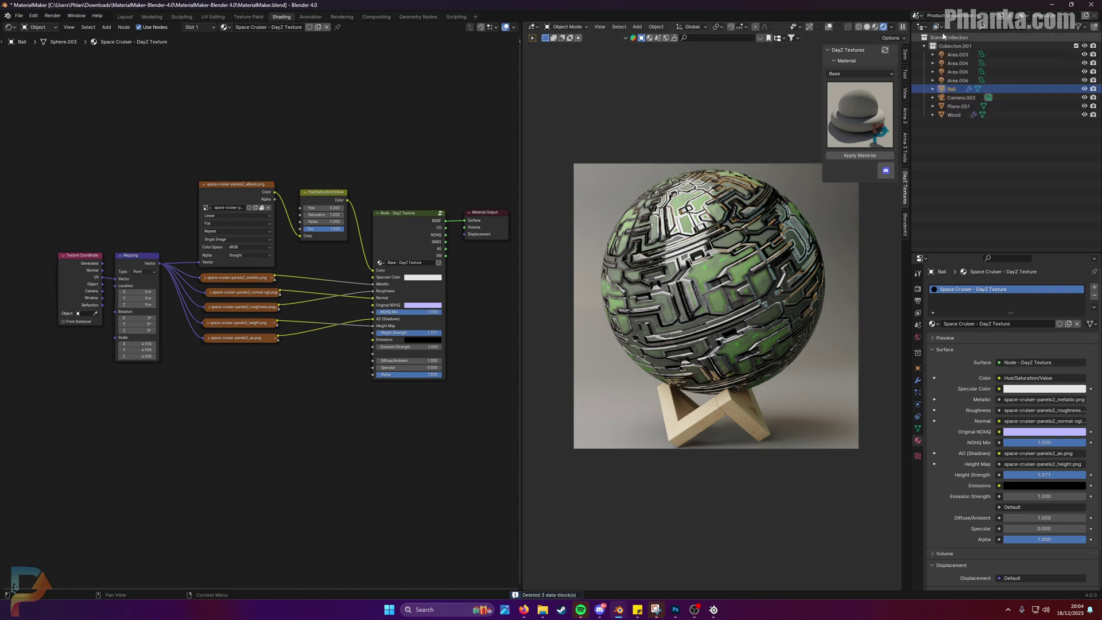
left_click(936, 26)
left_click(961, 58)
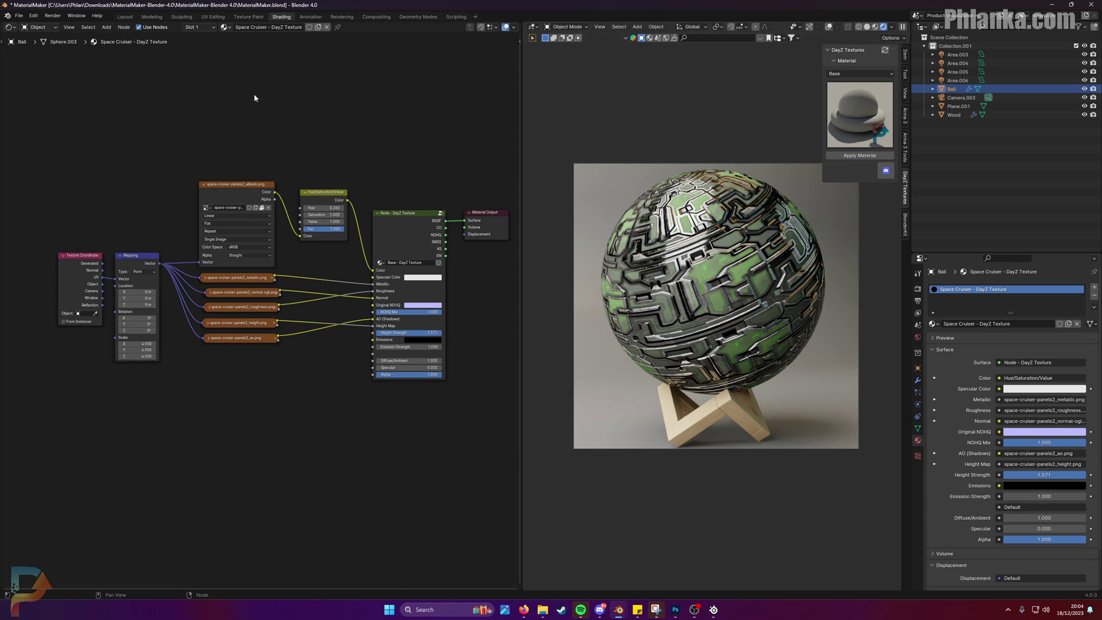
In the Save As browser, create and enter a new 'Scifi' folder inside Materials Library.
left_click(19, 16)
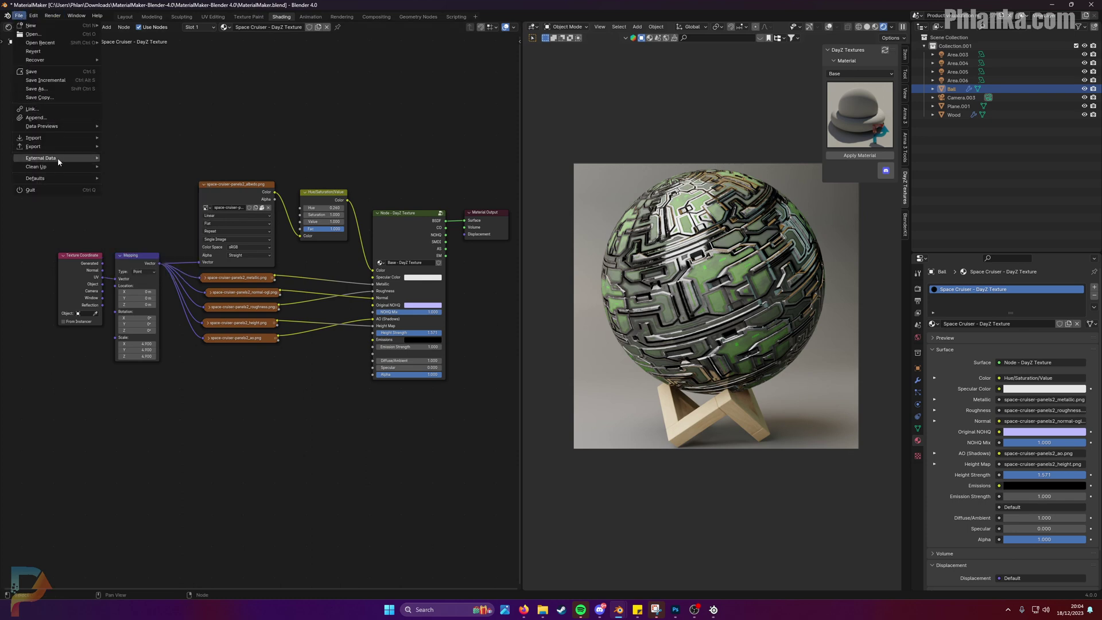
left_click(65, 89)
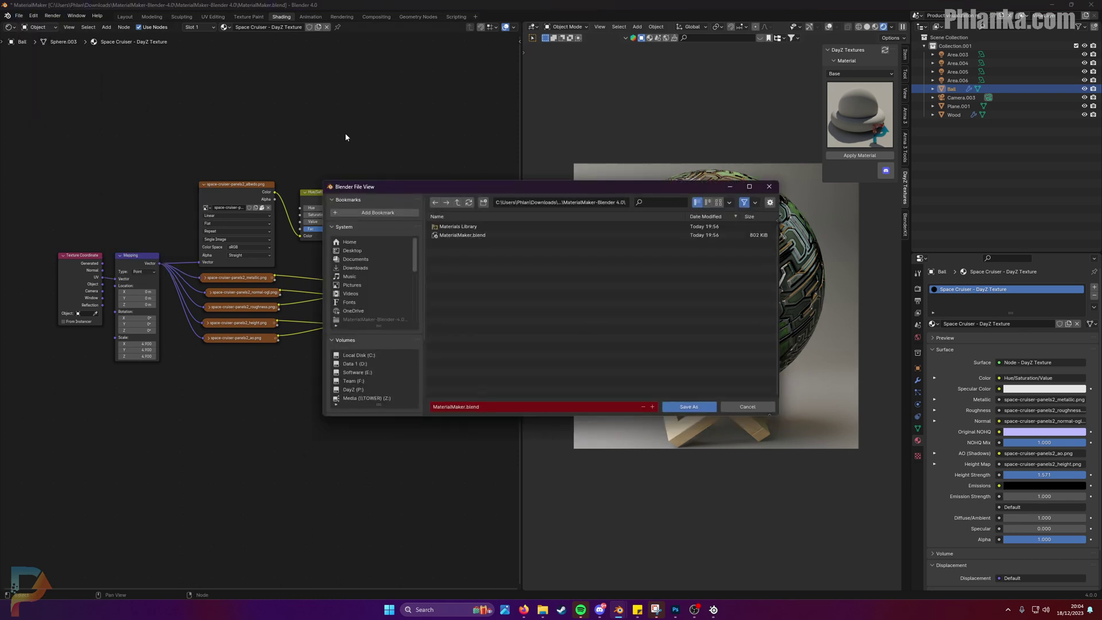
left_click(456, 228)
double_click(530, 228)
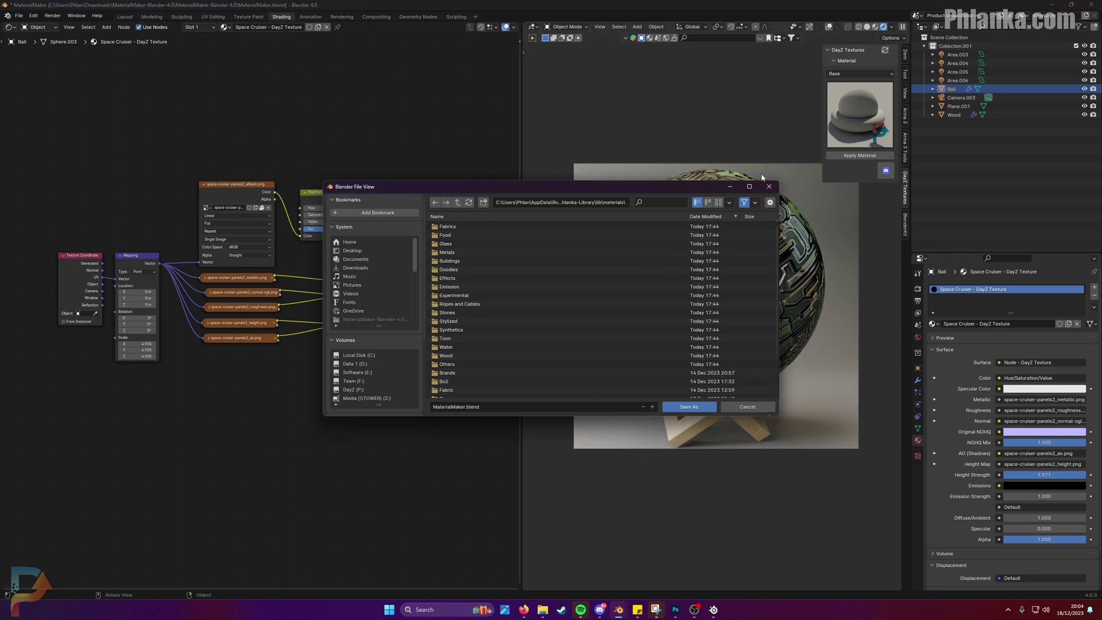
left_click(485, 202)
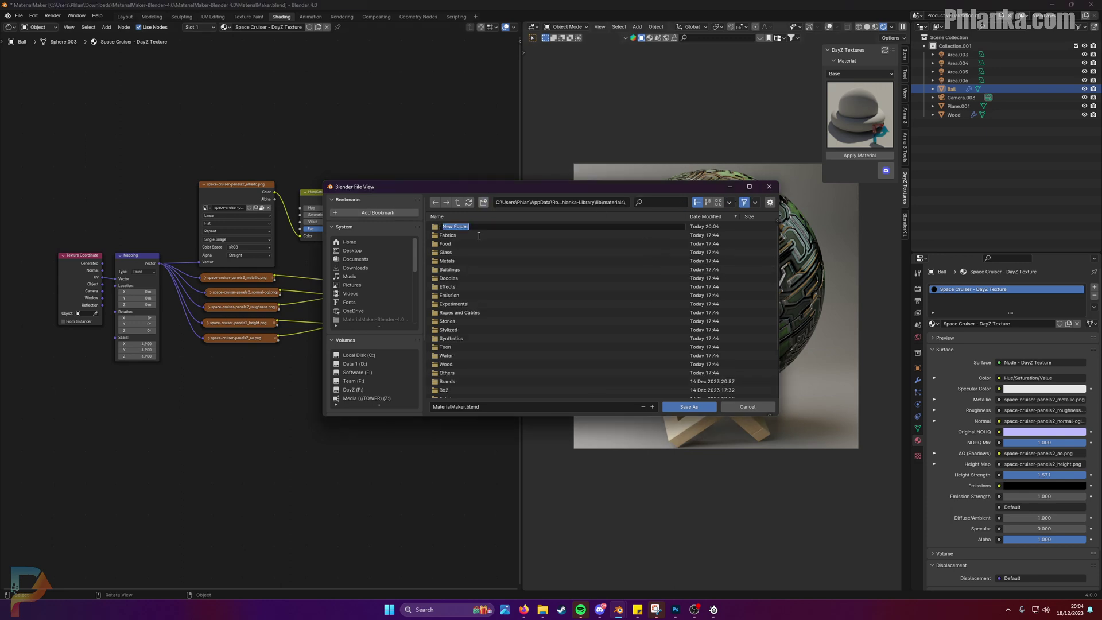
type("Sc")
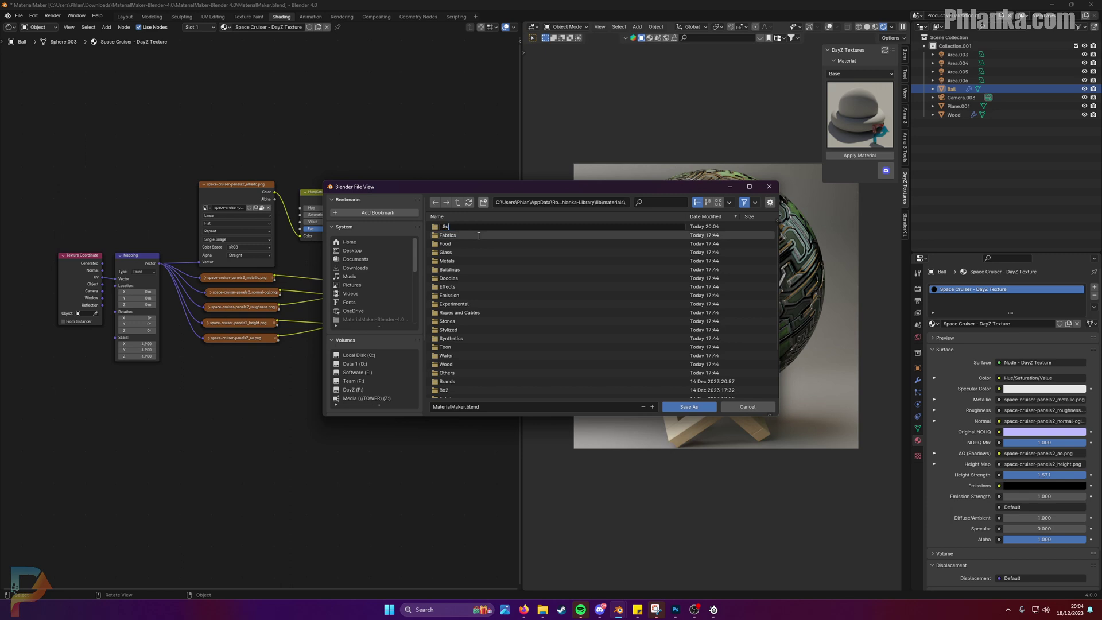
type("ifi")
key("Return")
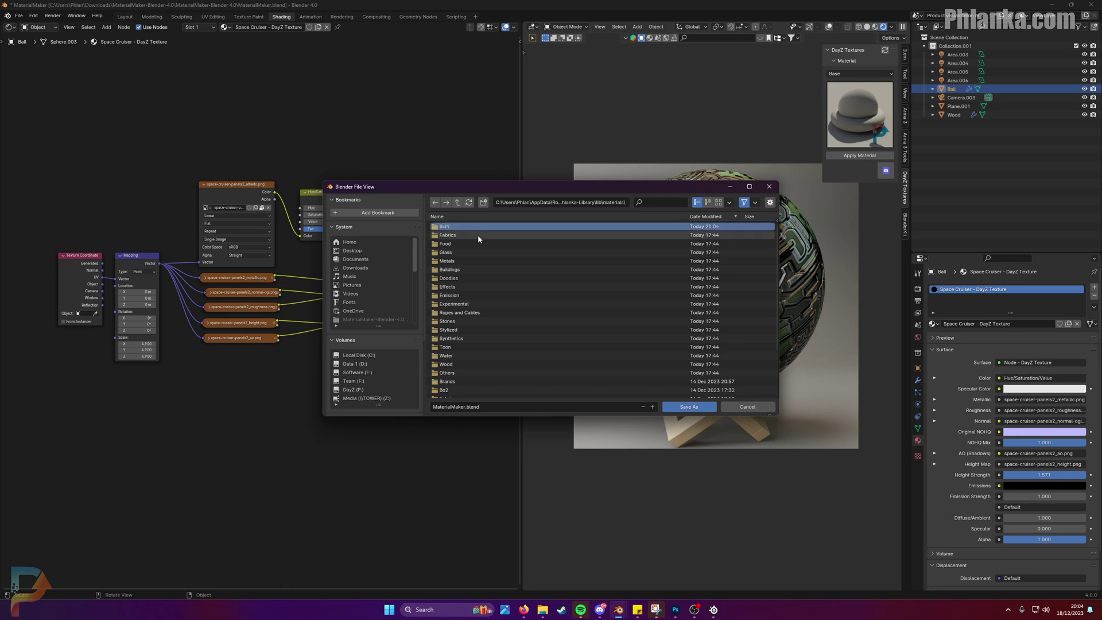
double_click(485, 227)
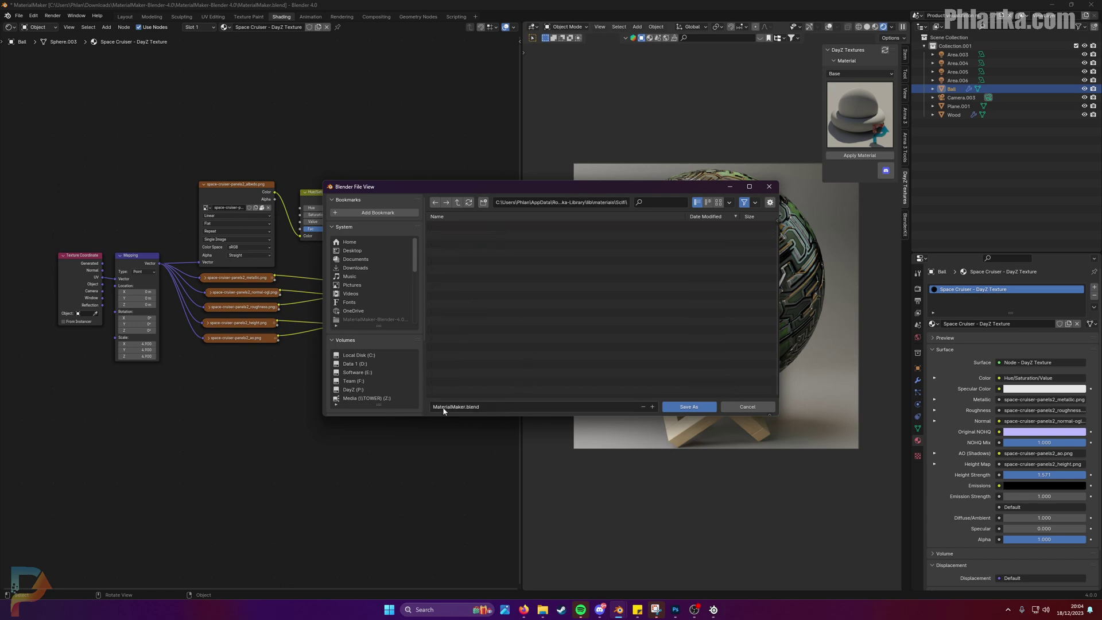
Save the file as Space Cruiser - DayZ Texture.blend, pasting the material name as filename.
left_click(491, 409)
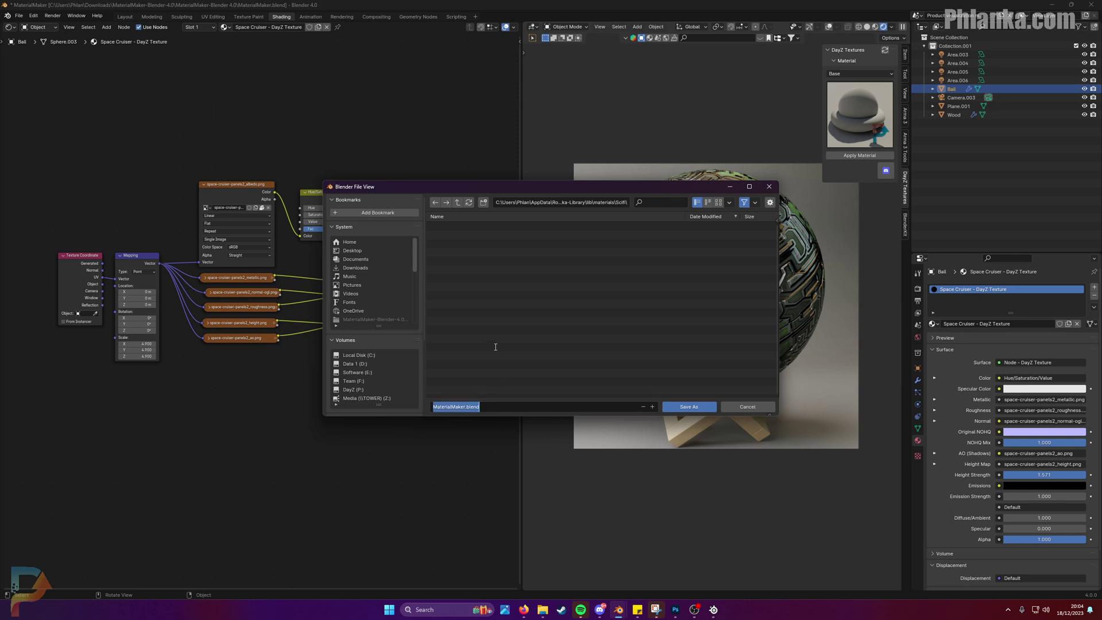
type("Space Cruiser")
double_click(248, 27)
key("ctrl+c")
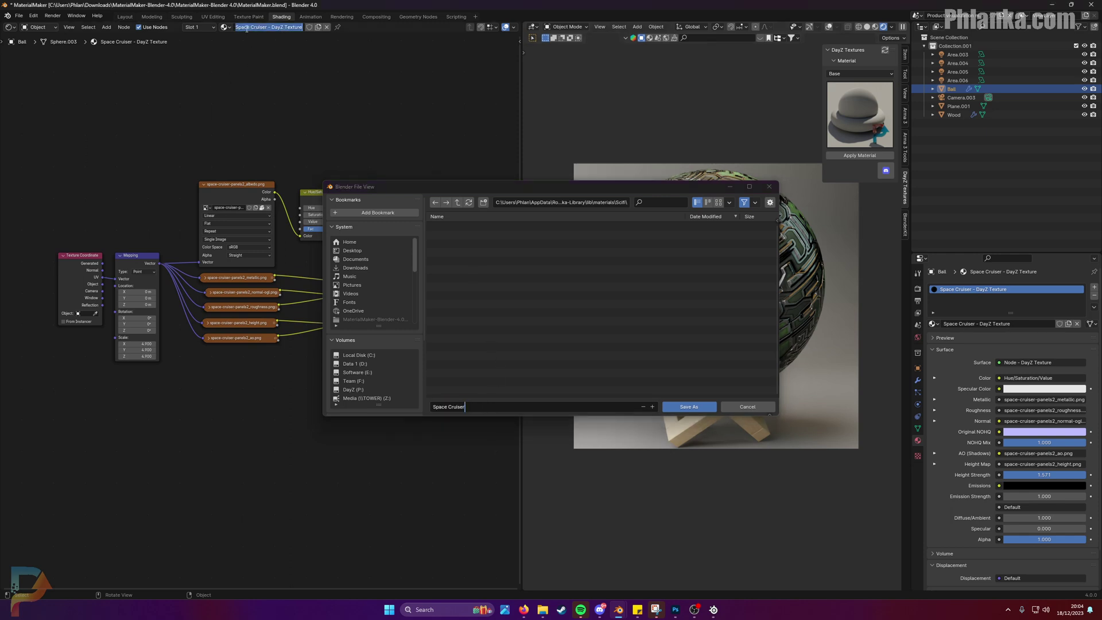
left_click(501, 406)
key("ctrl+v")
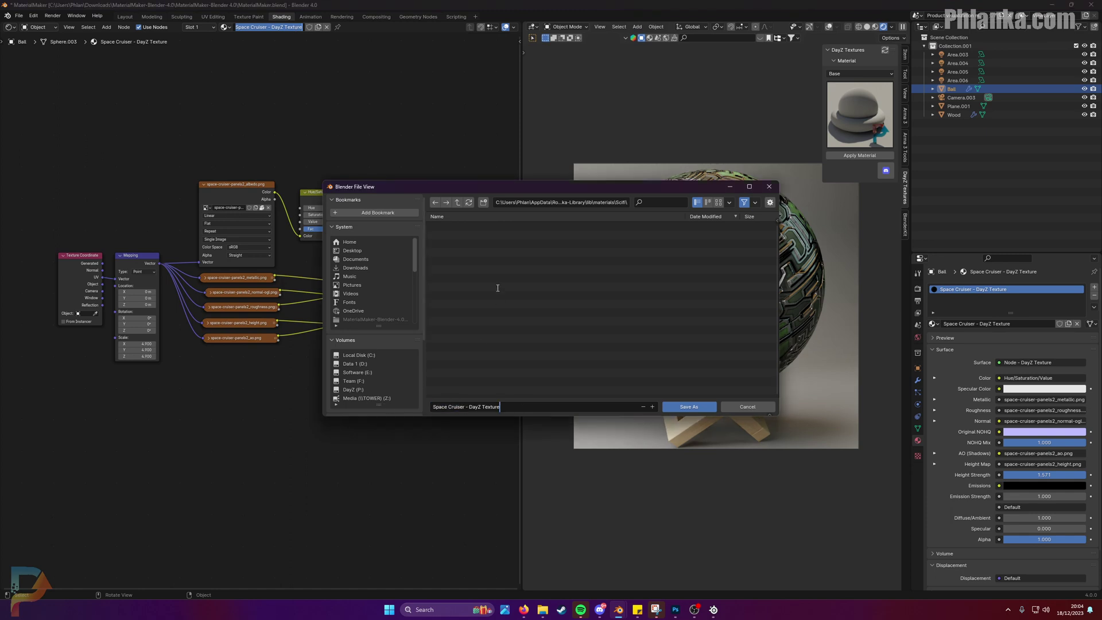
left_click(586, 374)
left_click(697, 407)
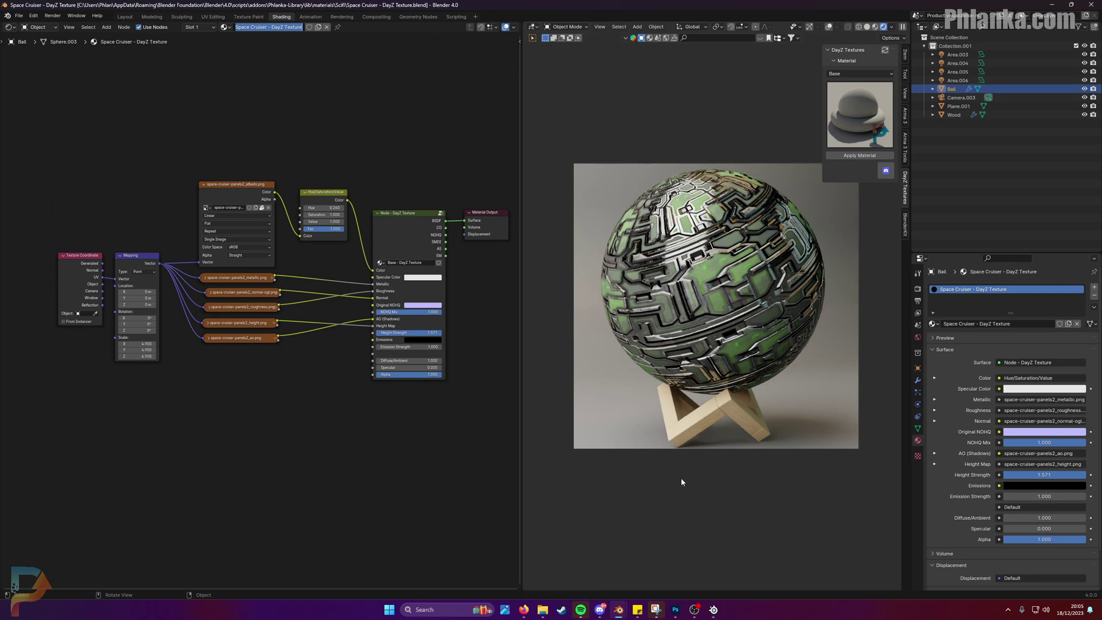
Render the green-panelled ball with F12 and start saving the render image.
key("F12")
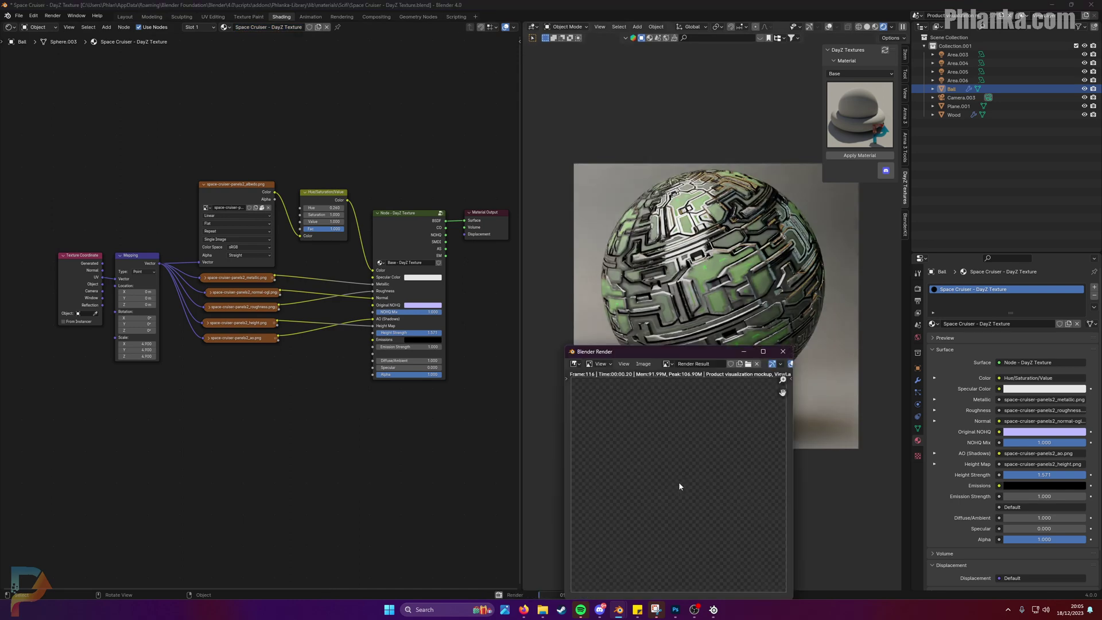
left_click_drag(686, 351, 628, 243)
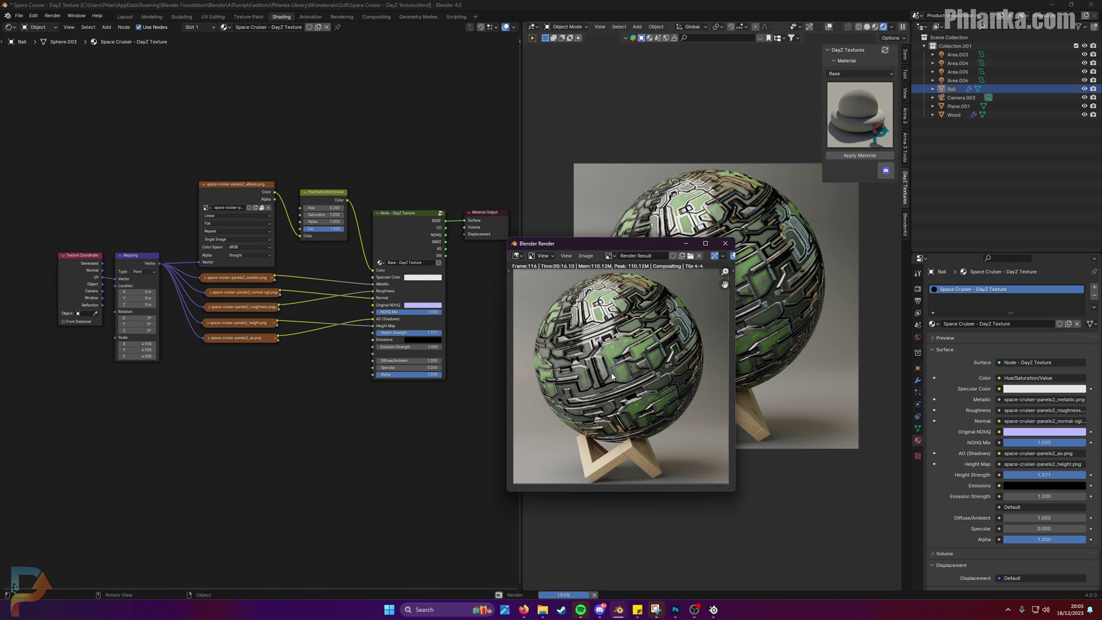
left_click(585, 256)
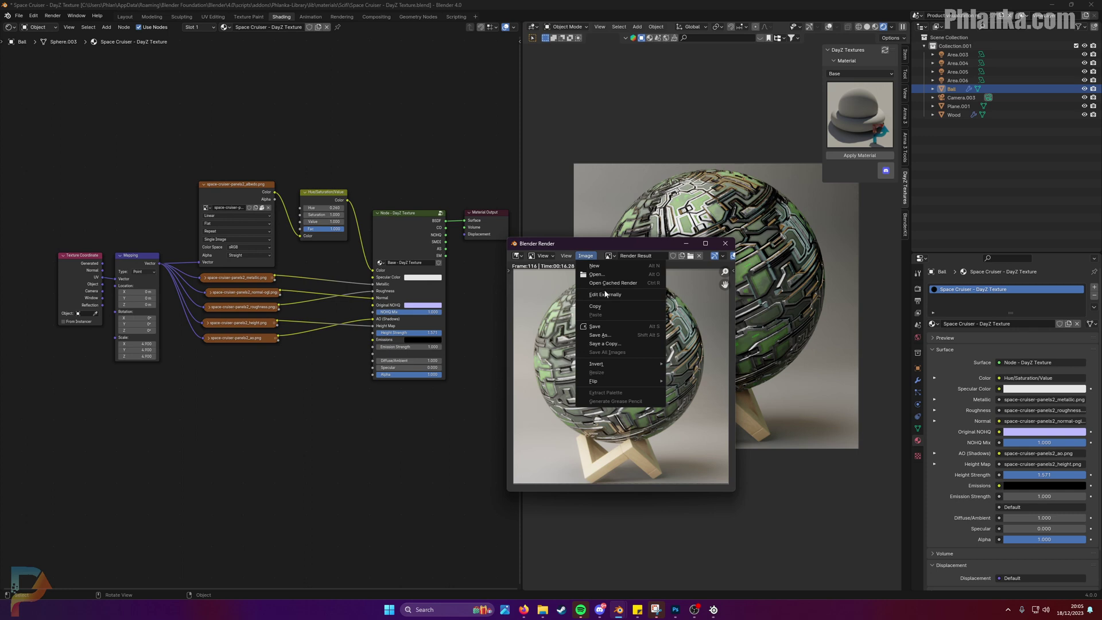
left_click(586, 256)
left_click(586, 256)
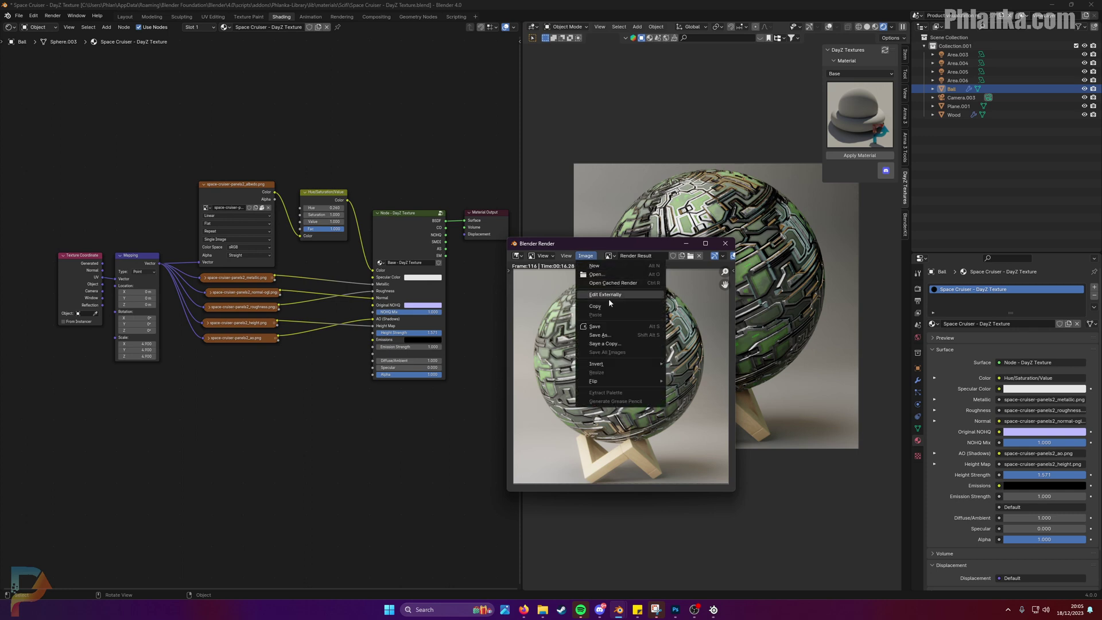
left_click(602, 335)
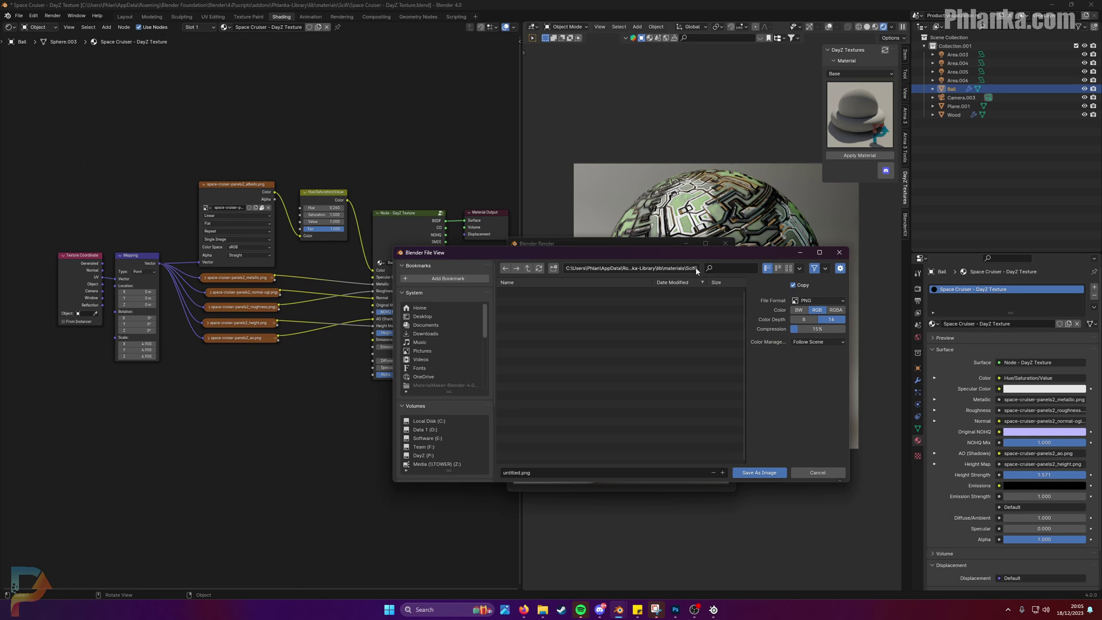
Save the render as Space Cruiser - DayZ Texture in the Scifi folder and close the render window.
left_click(573, 471)
key("ctrl+v")
key("Return")
left_click(759, 472)
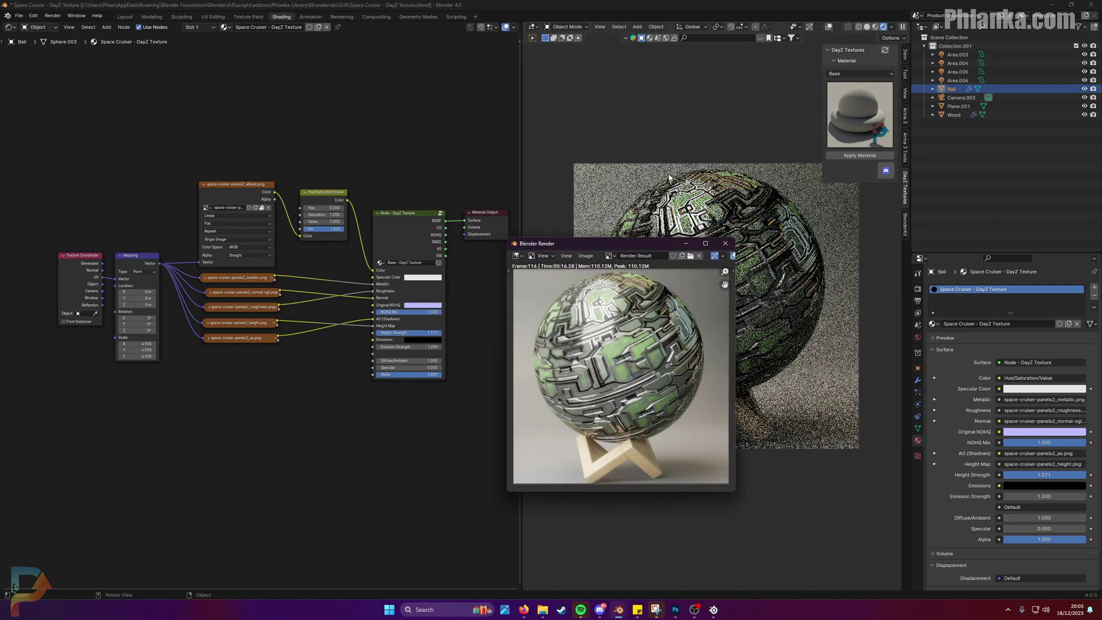
left_click(725, 243)
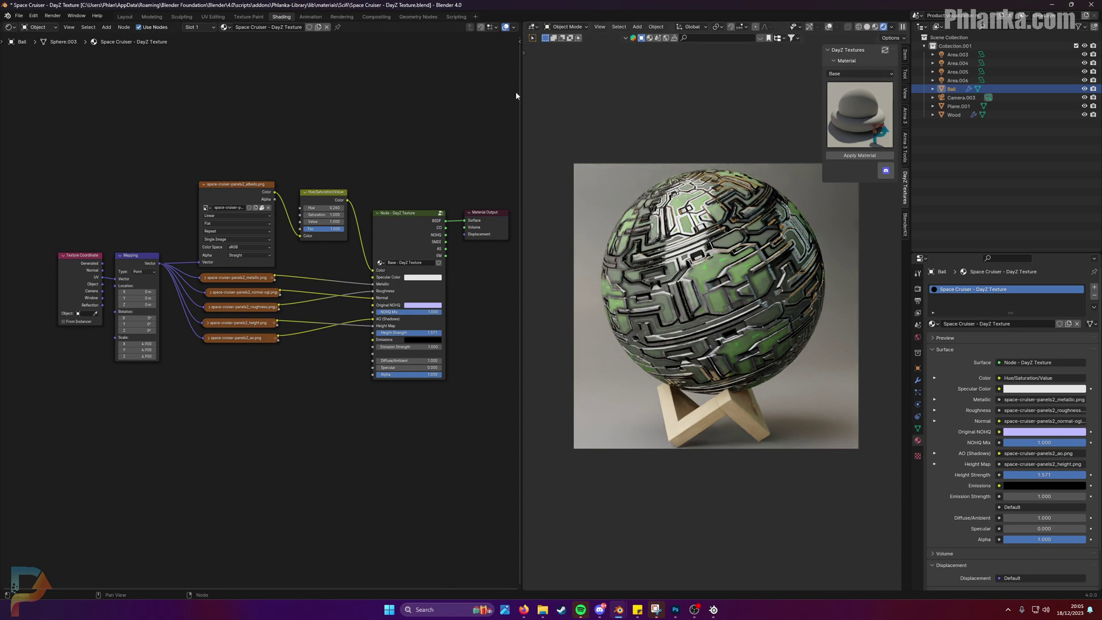
Unlink the ball's material, switch DayZ Textures to the Scifi category and apply the Space Cruiser preview.
left_click(326, 26)
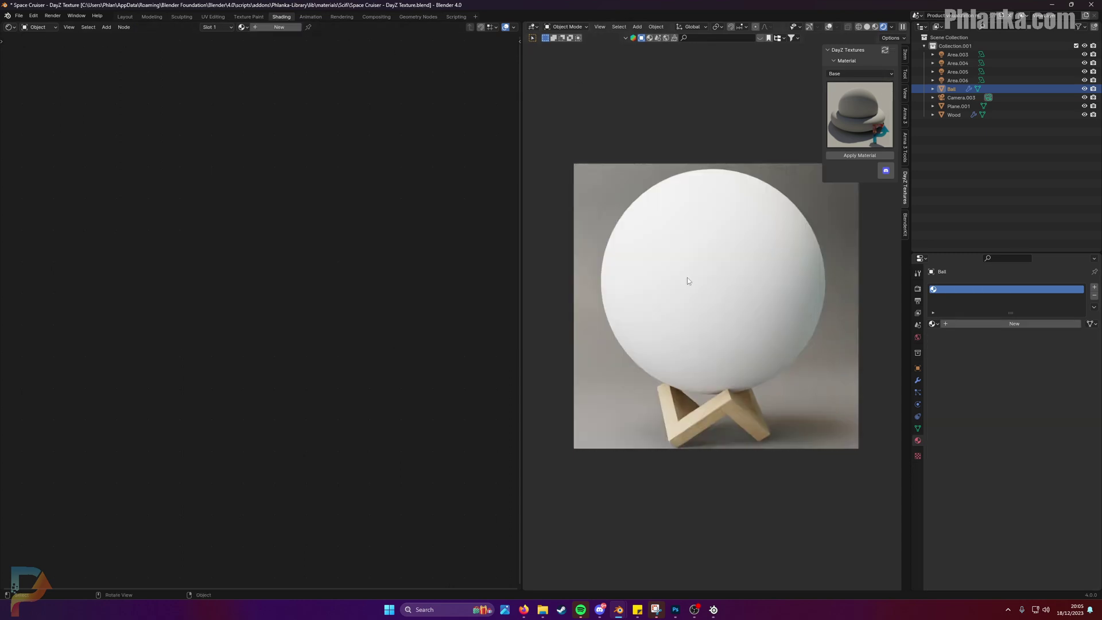
left_click(878, 75)
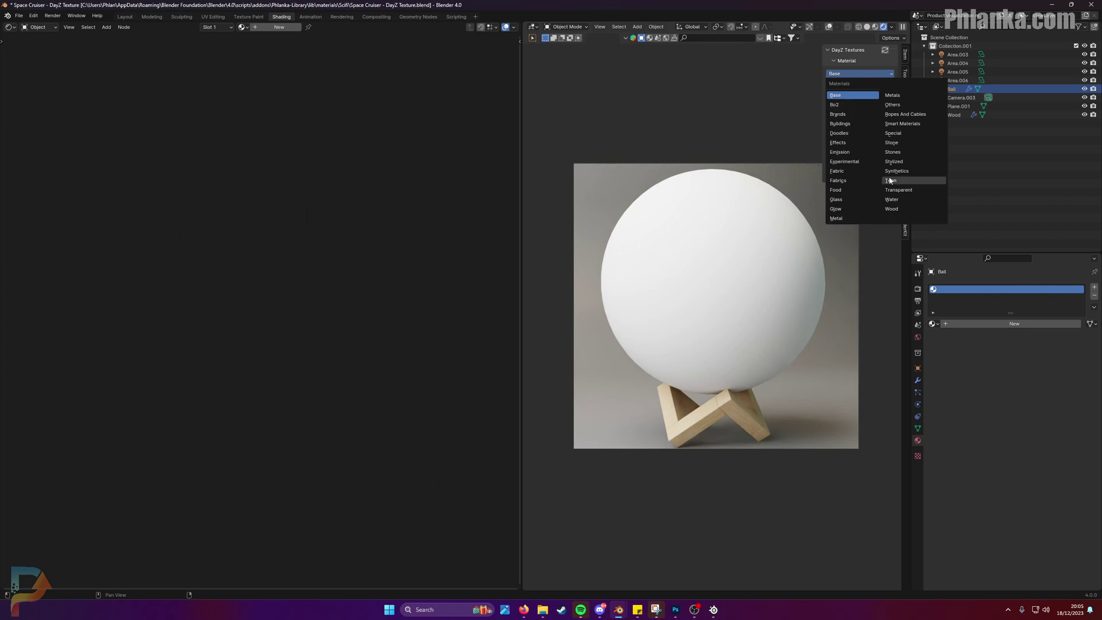
left_click(864, 64)
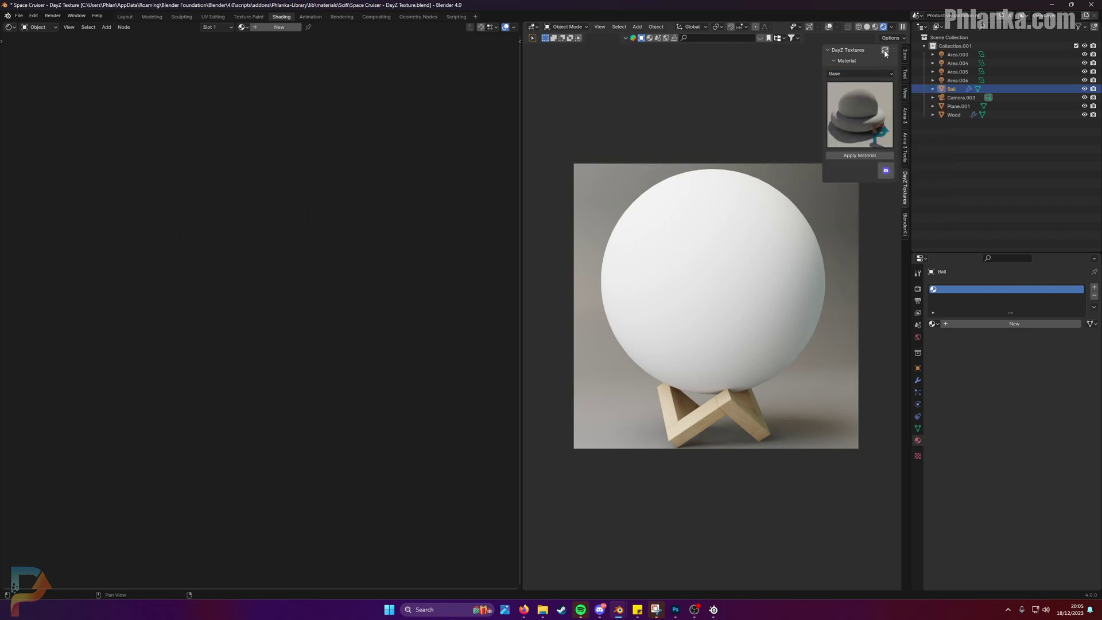
left_click(871, 74)
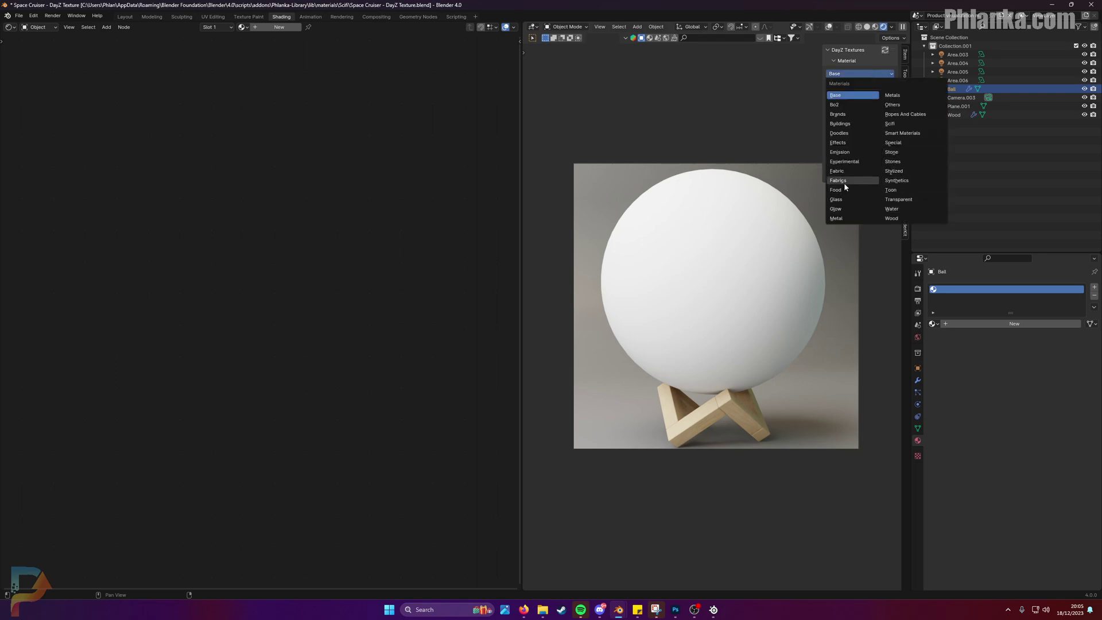
left_click(895, 123)
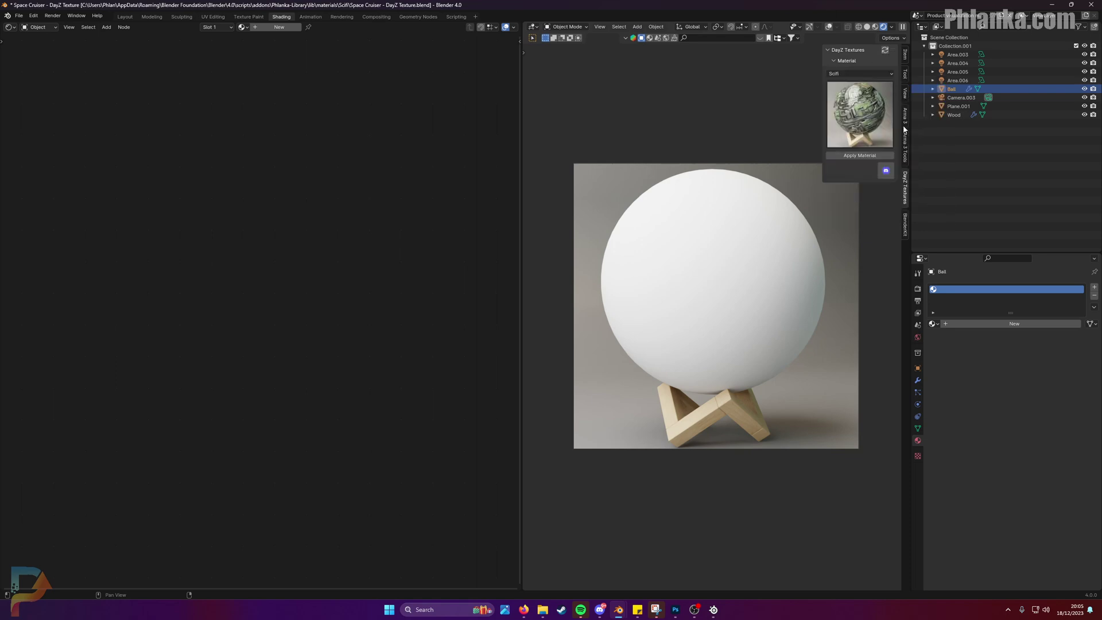
left_click(859, 112)
left_click(848, 156)
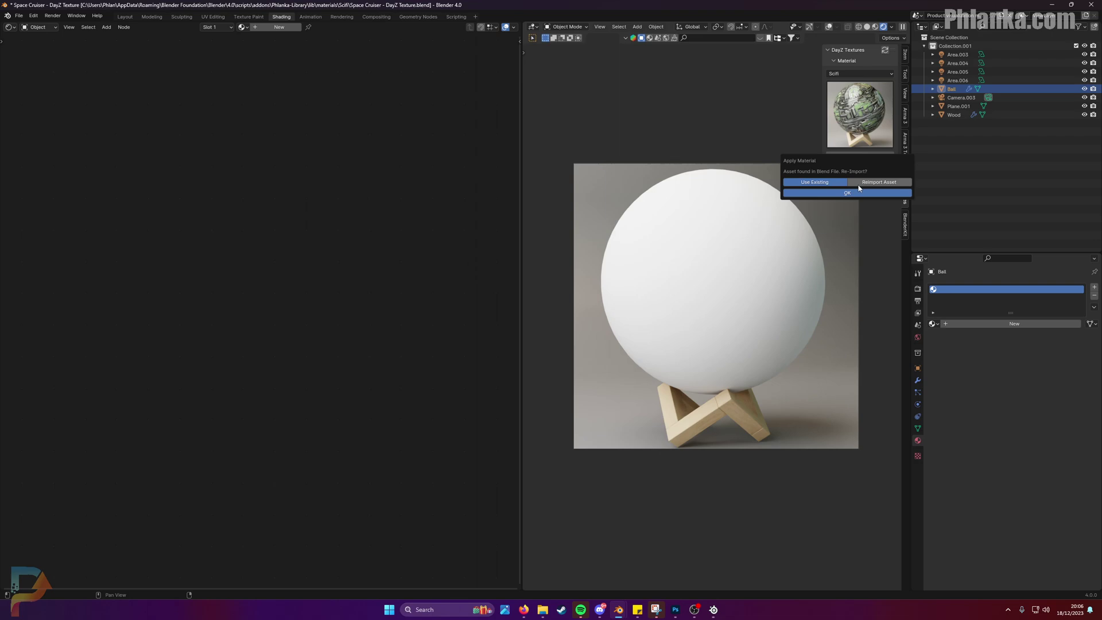
Choose to reimport the material asset, then search the Start menu for Blender to launch 4.0.
left_click(858, 182)
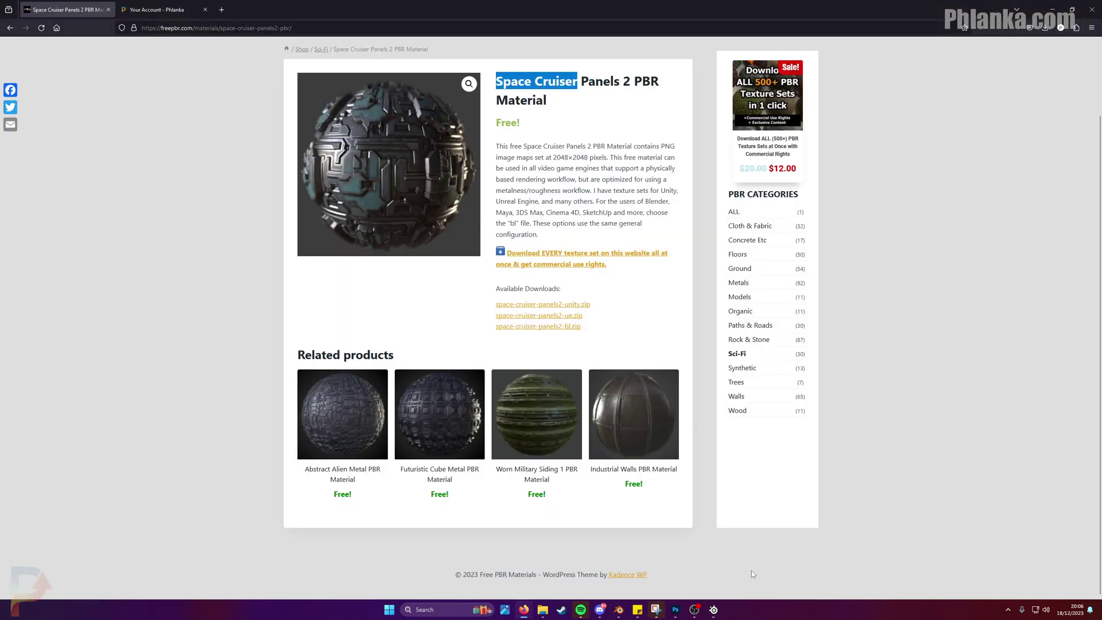
mouse_move(637, 610)
mouse_move(608, 586)
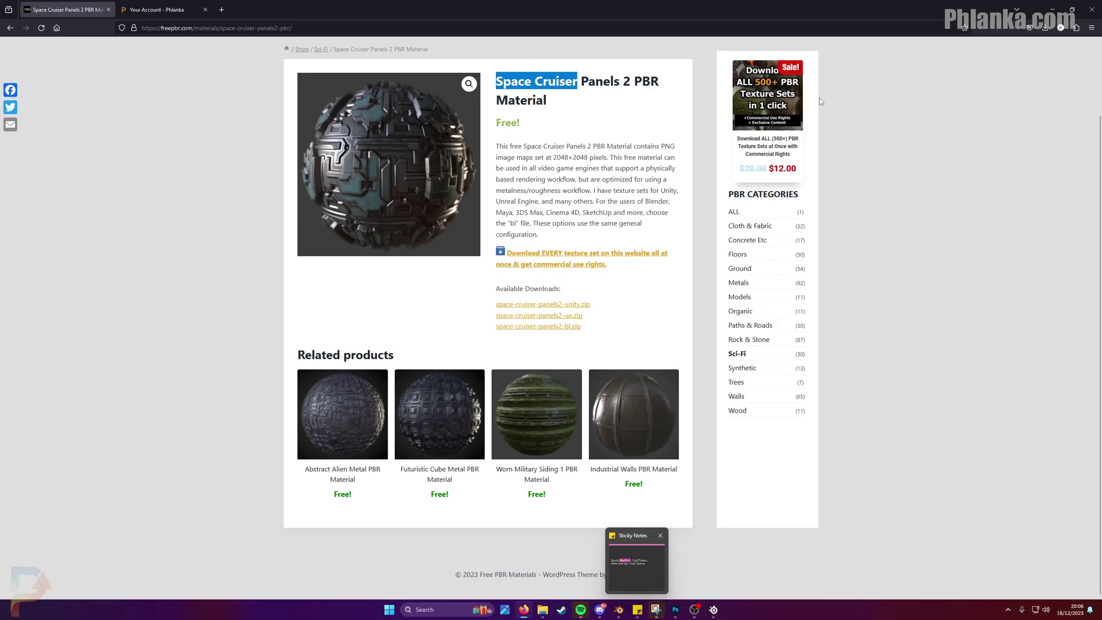
key("super")
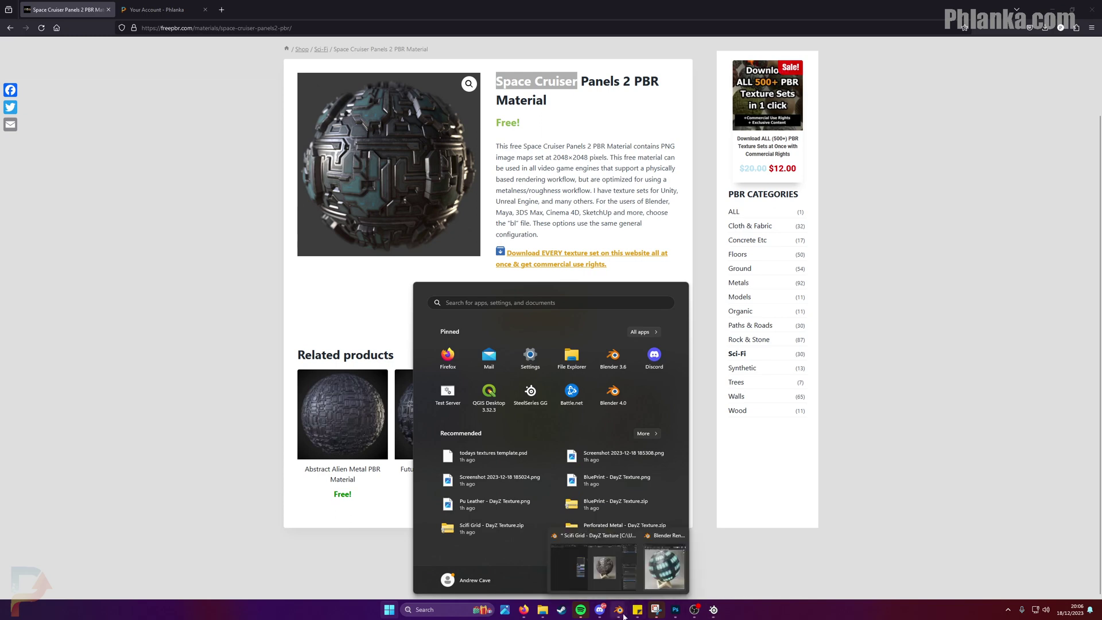
type("blende")
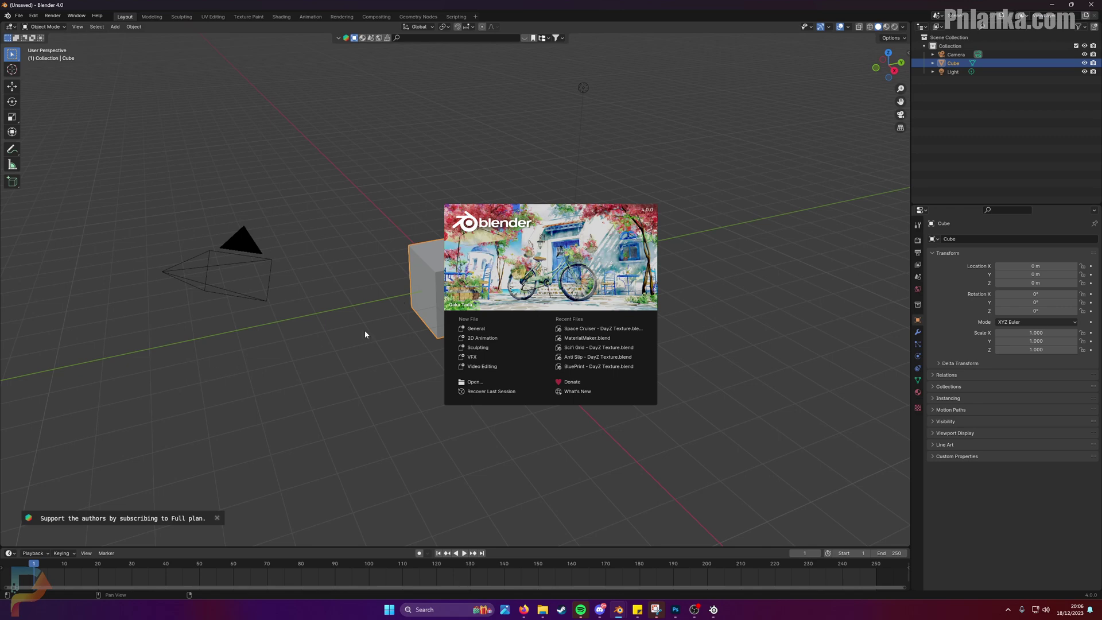
In Material Preview, apply the Space Cruiser material from the DayZ Textures Scifi category to the default cube.
left_click(445, 186)
scroll(363, 339, "up", 5)
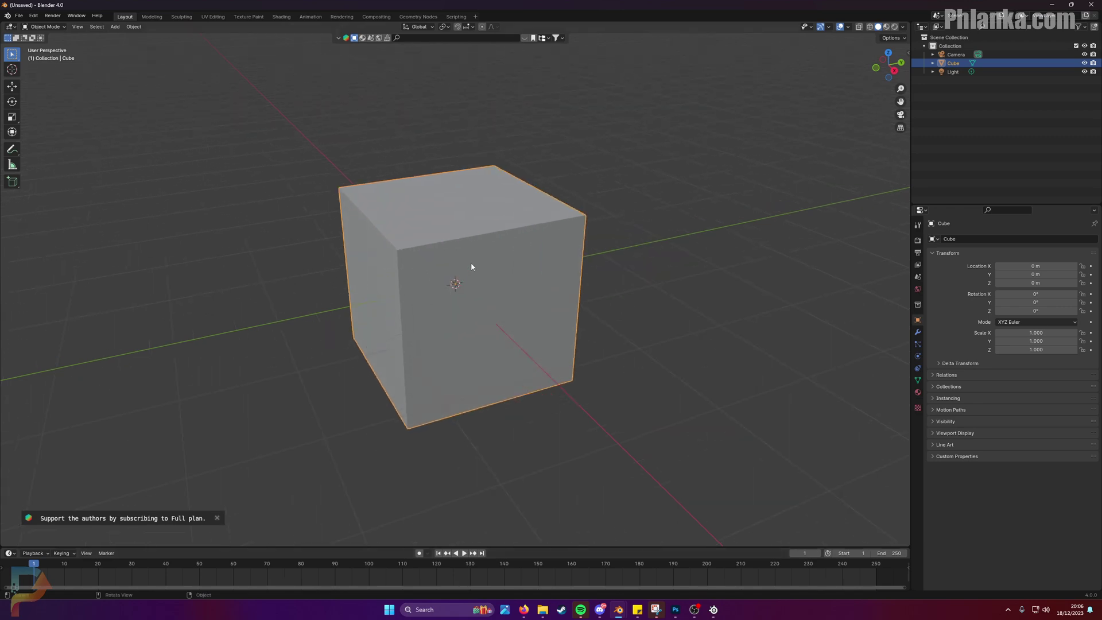
left_click(886, 26)
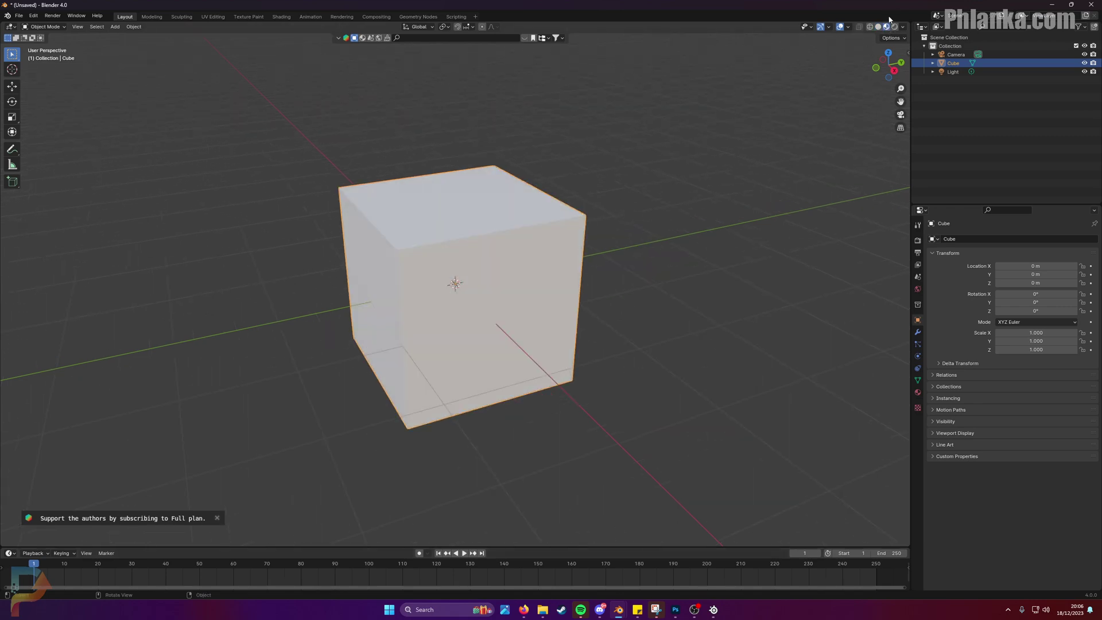
left_click(908, 55)
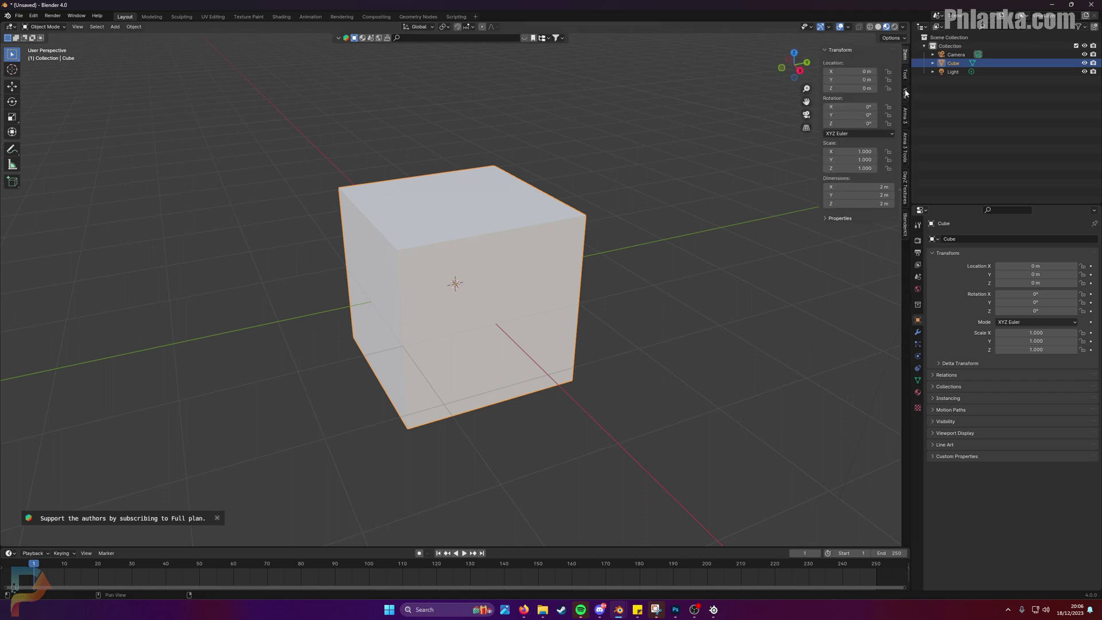
left_click(905, 198)
left_click(852, 73)
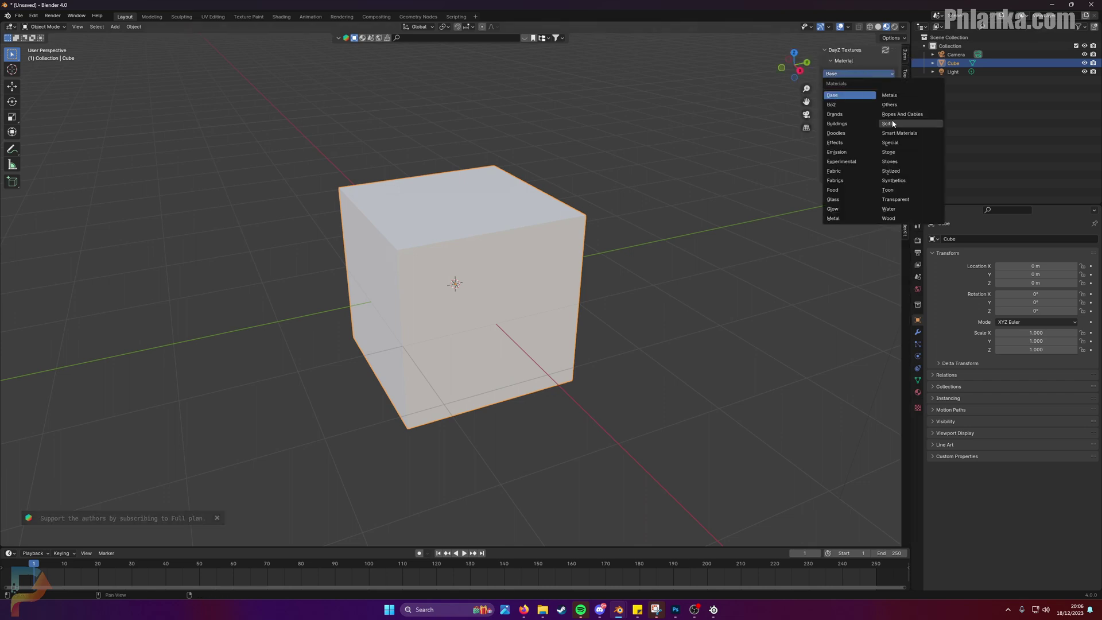
left_click(888, 124)
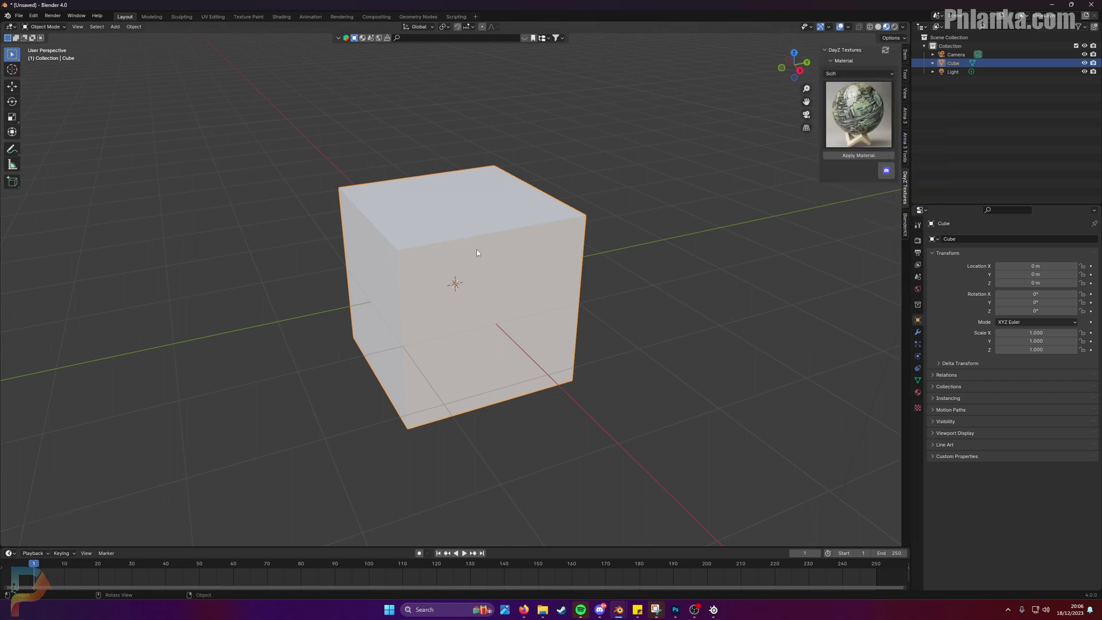
left_click(858, 155)
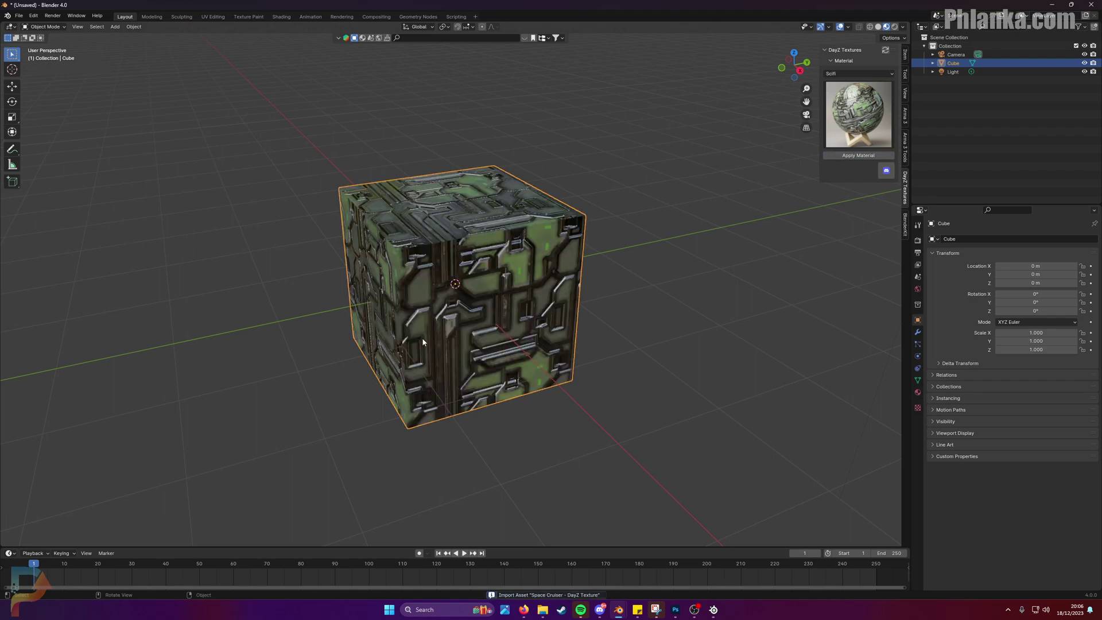
middle_click_drag(423, 342, 565, 135)
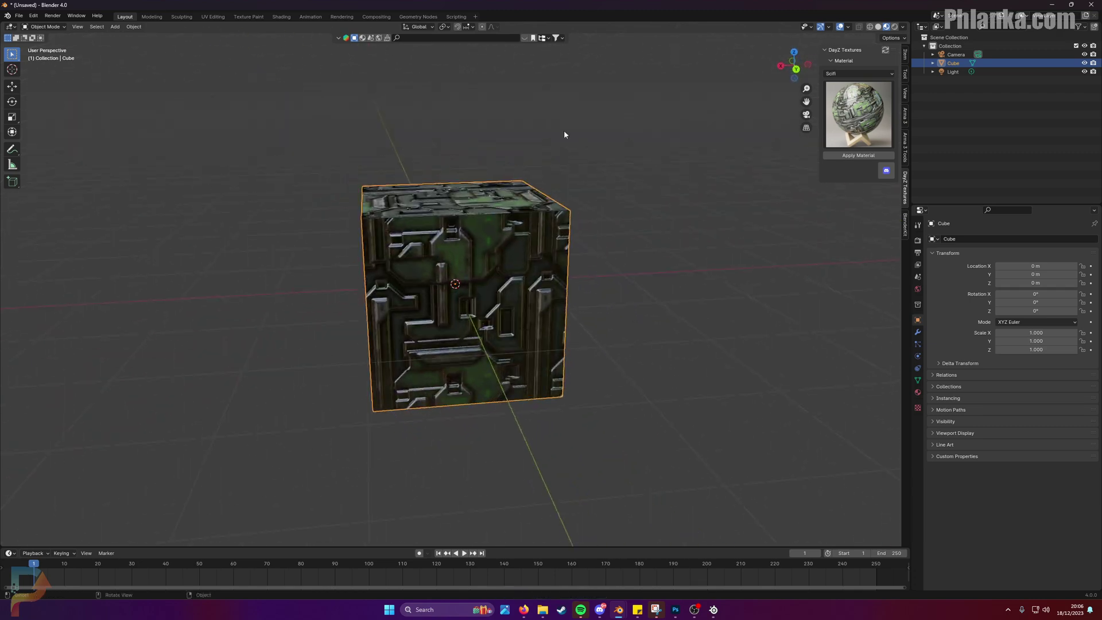
In the Shading workspace, raise the Mapping node scale to 15.700 so the panels tile finer.
left_click(289, 18)
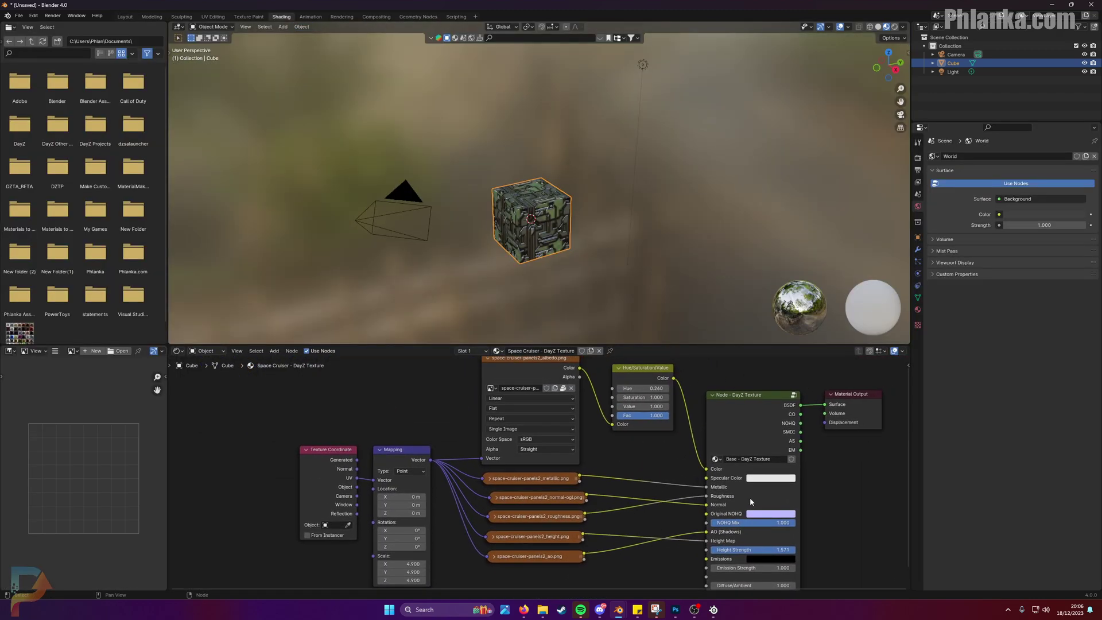
scroll(643, 462, "down", 2)
middle_click_drag(643, 461, 721, 375)
scroll(522, 460, "up", 4)
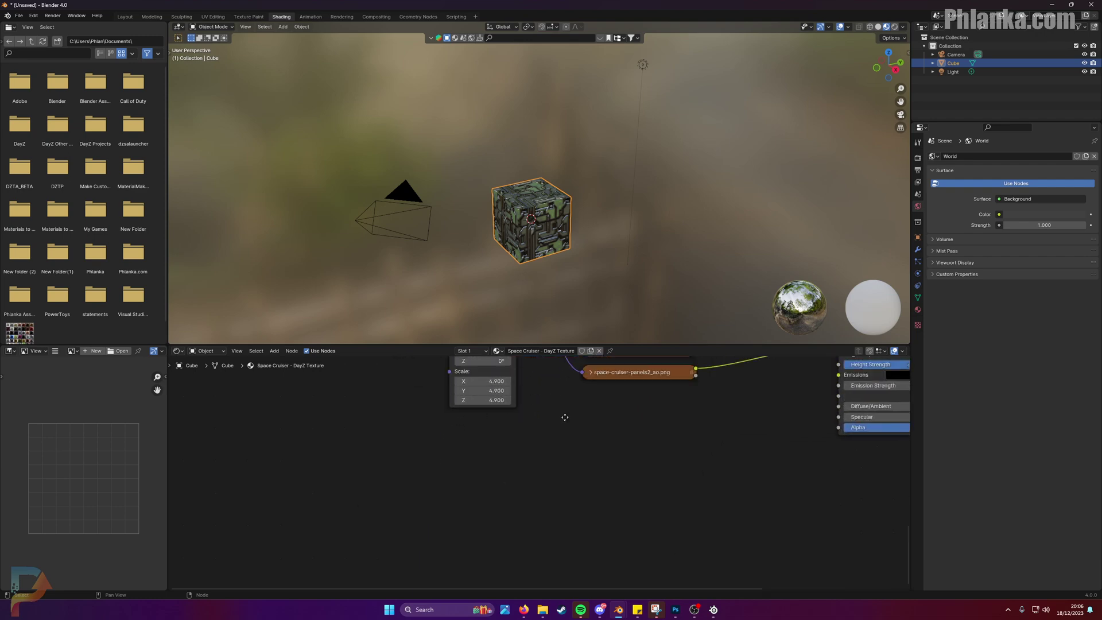
left_click_drag(522, 460, 608, 479)
Raise the Hue/Saturation/Value hue above 0.260 to turn the panels from green to blue.
scroll(516, 191, "up", 8)
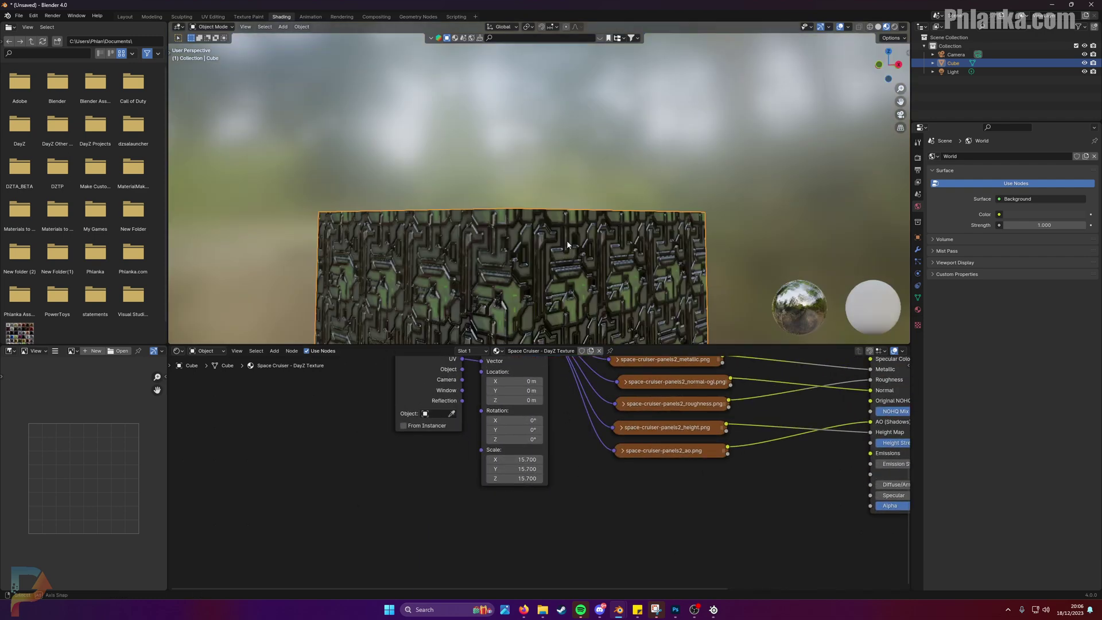
middle_click_drag(597, 270, 622, 230)
middle_click_drag(660, 401, 573, 571)
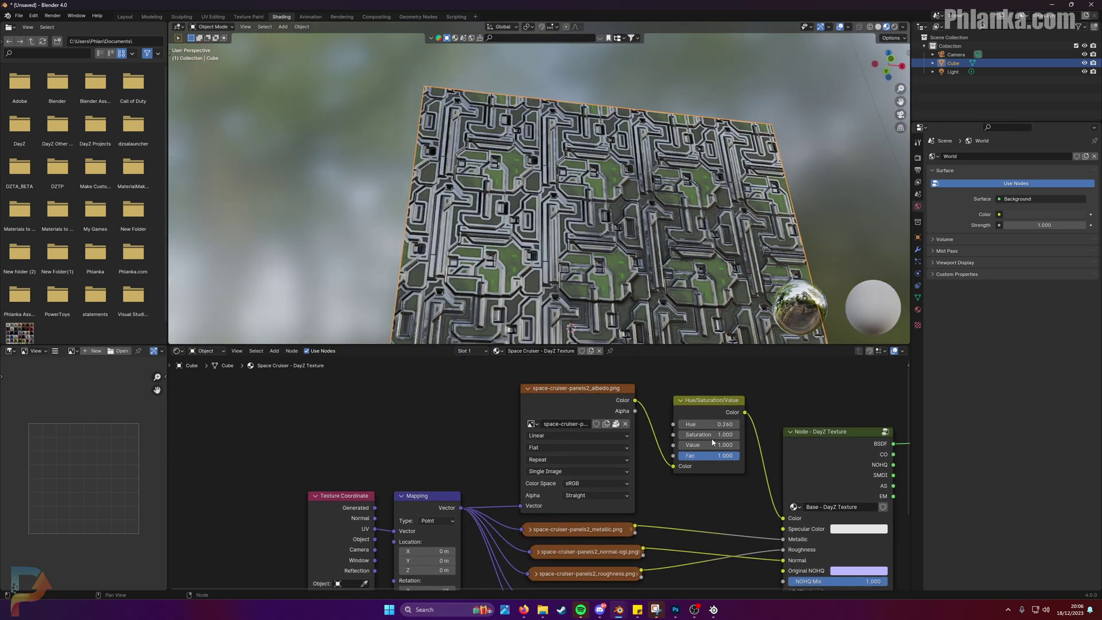
left_click_drag(708, 424, 766, 424)
scroll(573, 487, "down", 2)
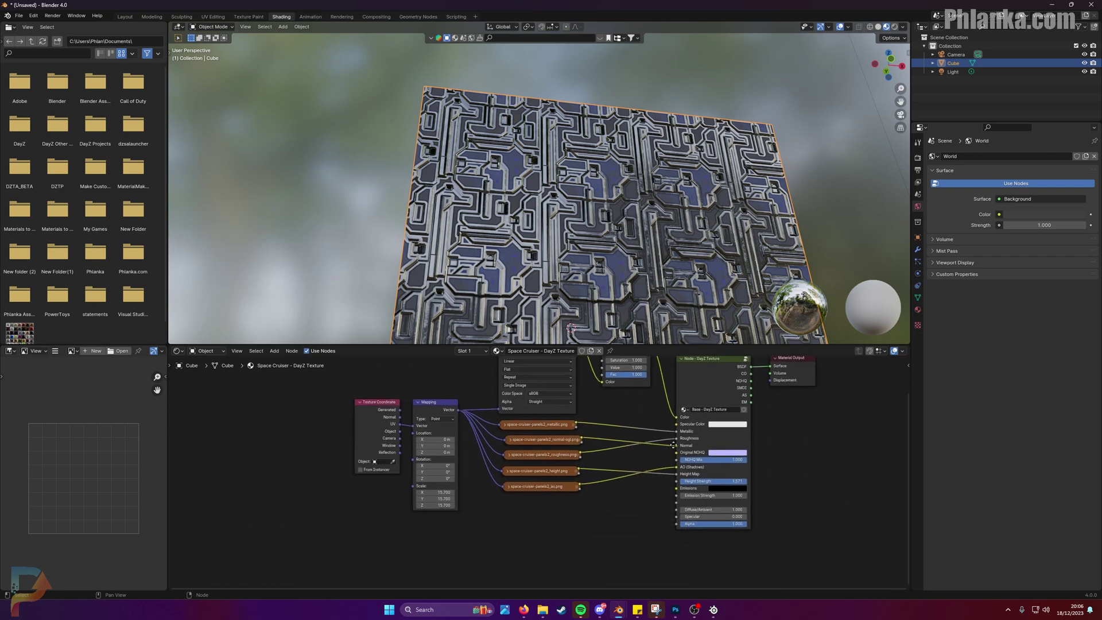
middle_click_drag(674, 451, 646, 430)
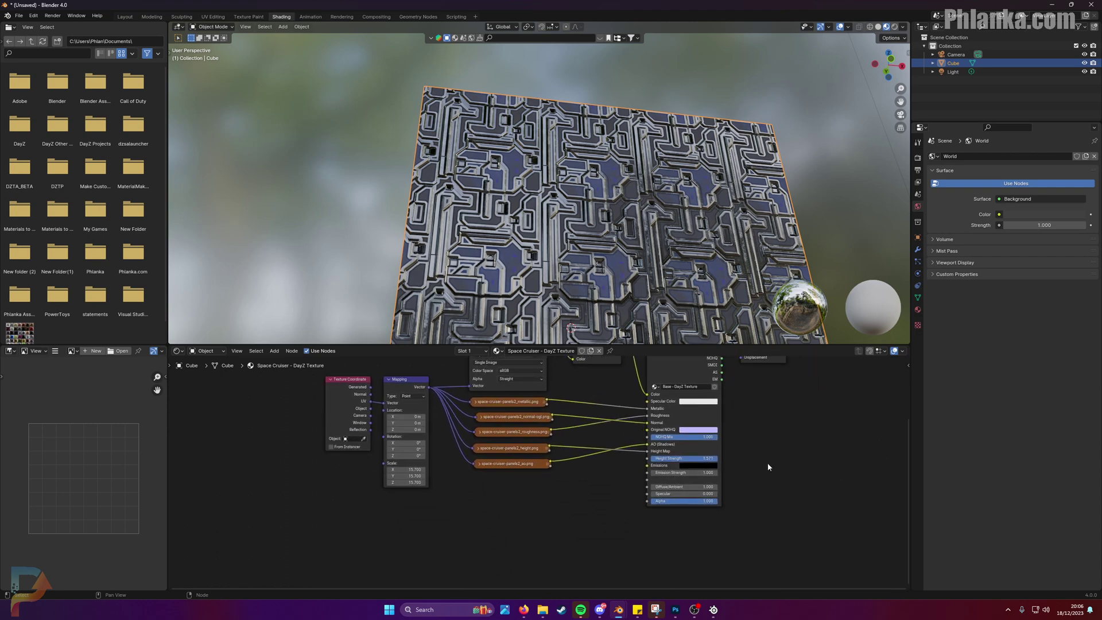
middle_click_drag(765, 206, 592, 218)
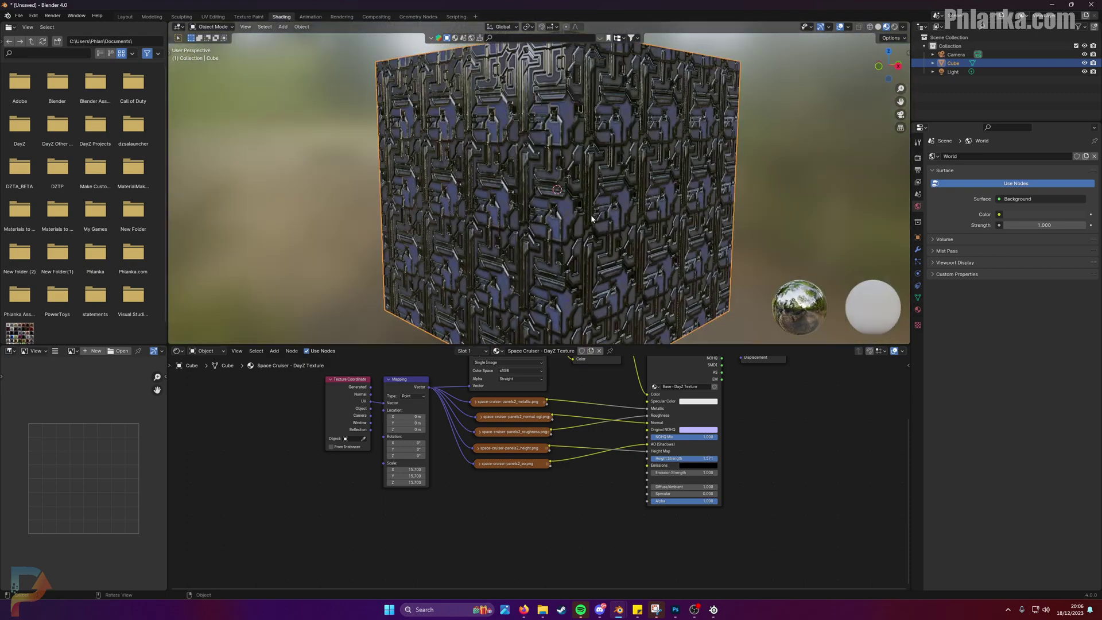
Restore the OBS window from the taskbar in front of Blender.
mouse_move(605, 615)
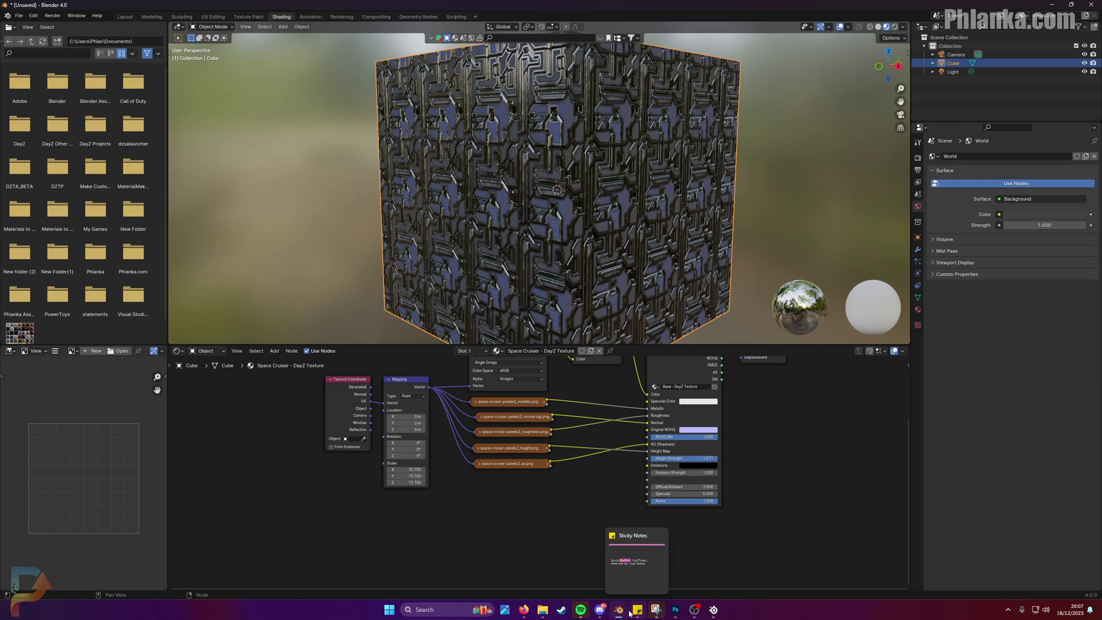
mouse_move(697, 613)
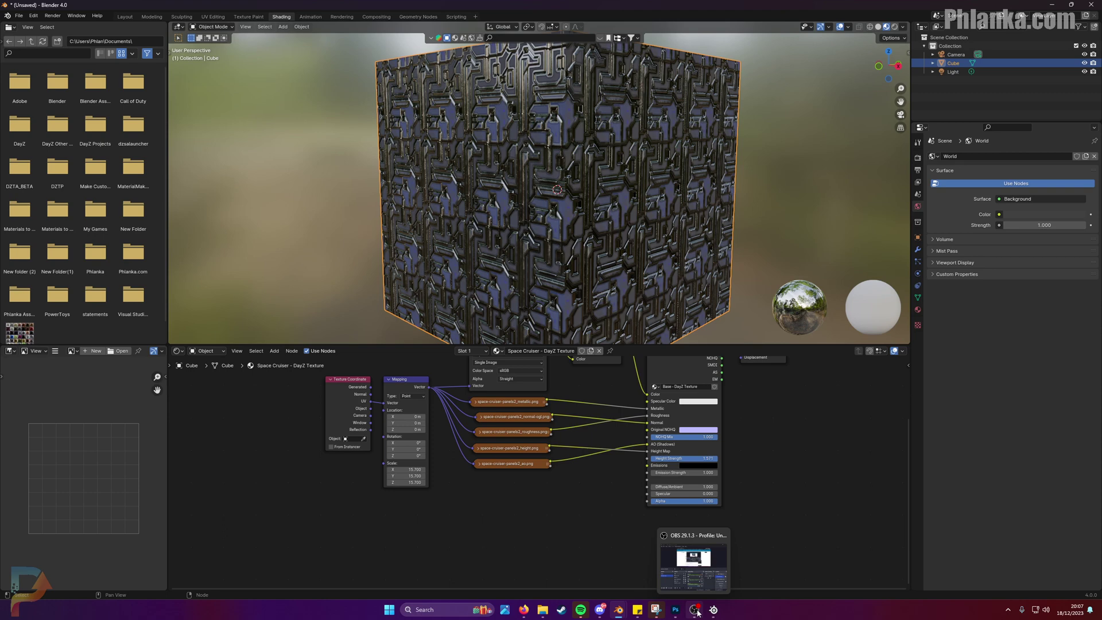
left_click(696, 611)
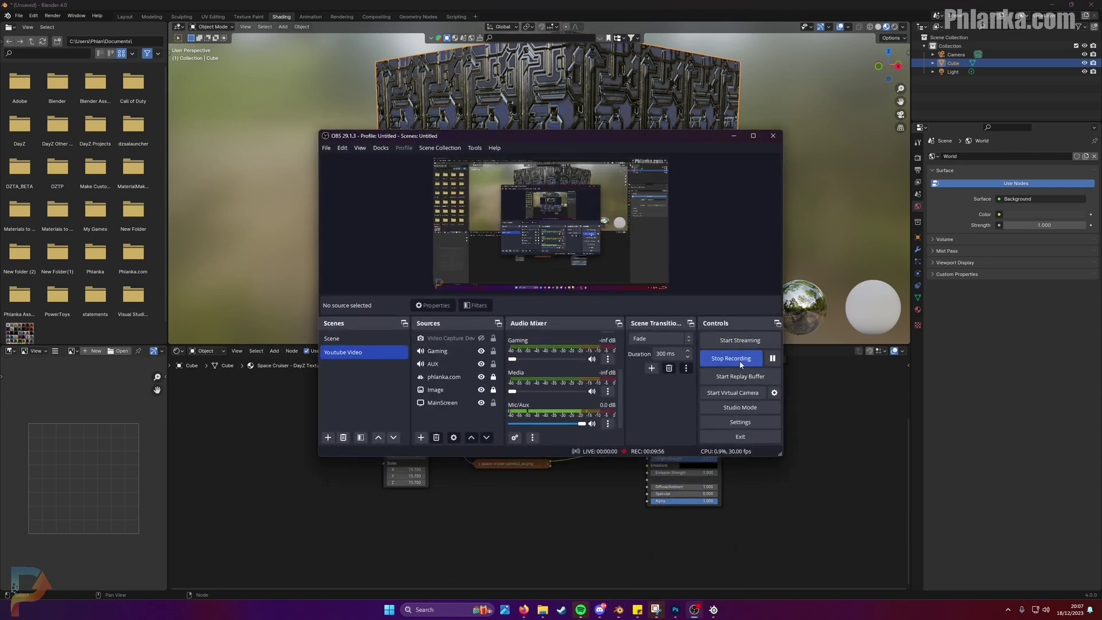